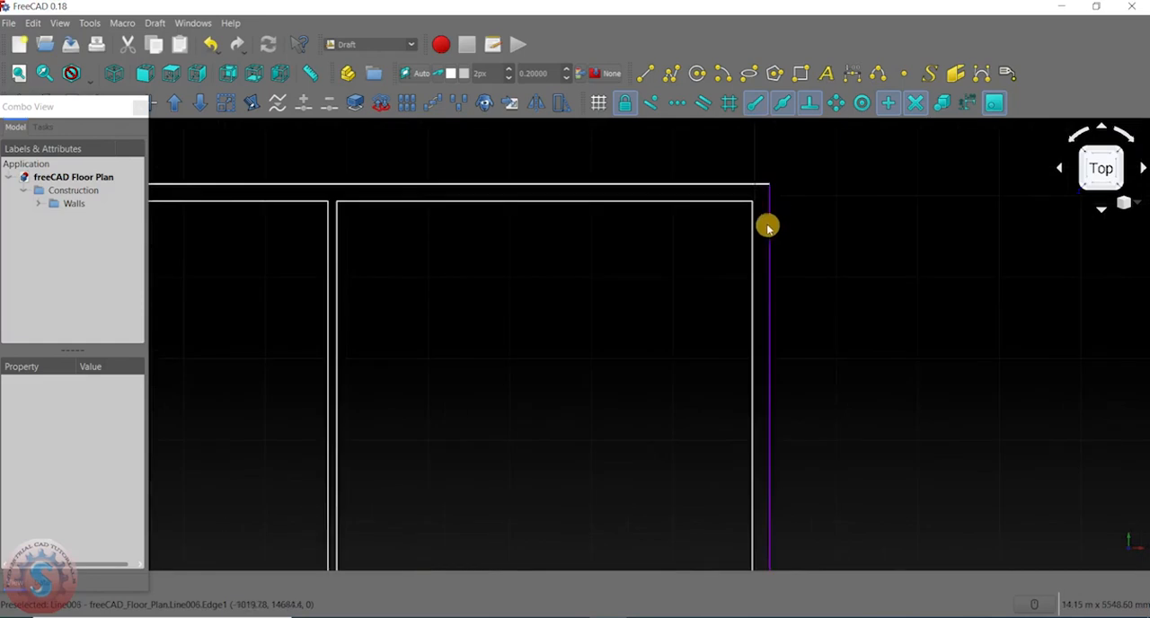
- Examine the floor plan's wall layout and the contents of the Walls group
scroll(690, 265, "down", 4)
middle_click_drag(565, 277, 788, 225)
scroll(551, 241, "down", 2)
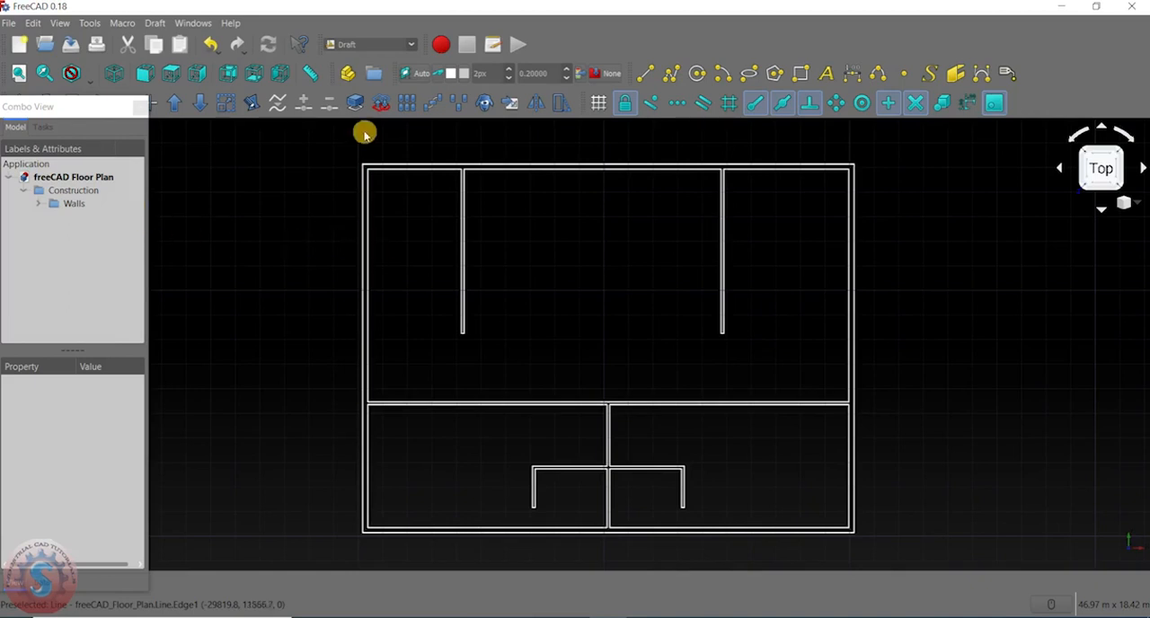
left_click(40, 204)
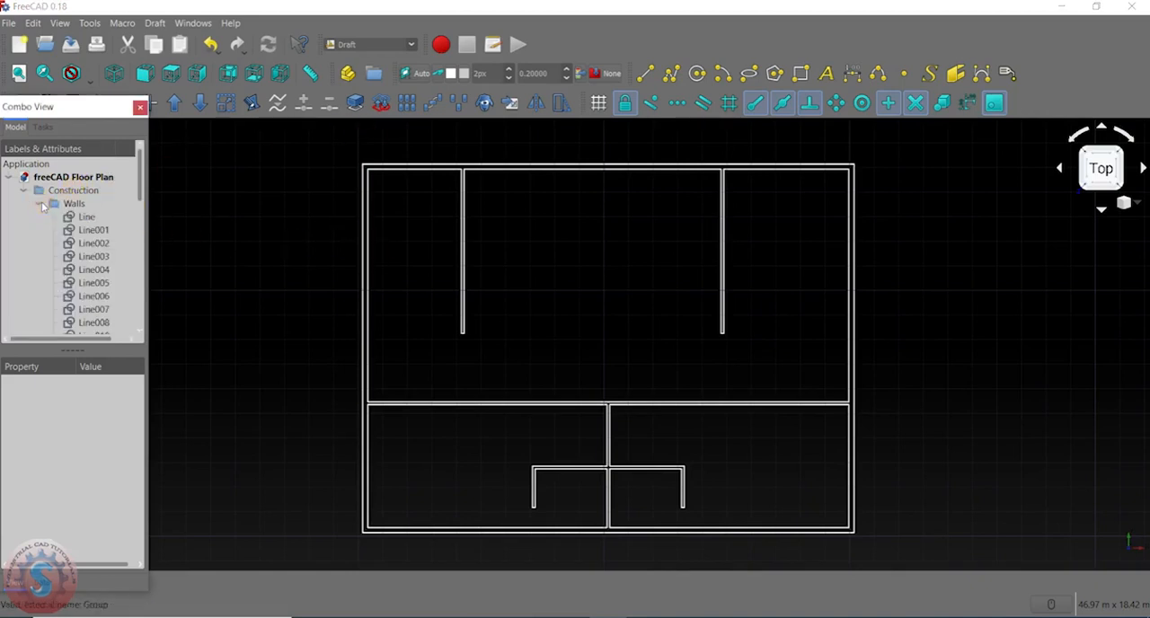
scroll(85, 257, "down", 4)
scroll(85, 264, "up", 4)
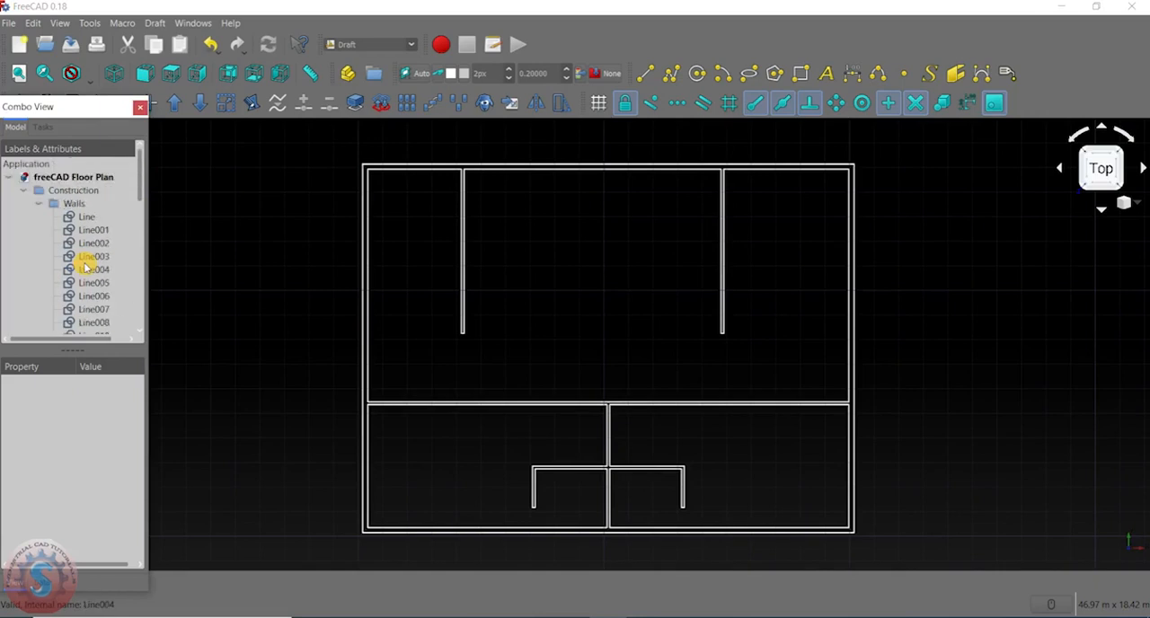
left_click(40, 204)
scroll(570, 175, "up", 6)
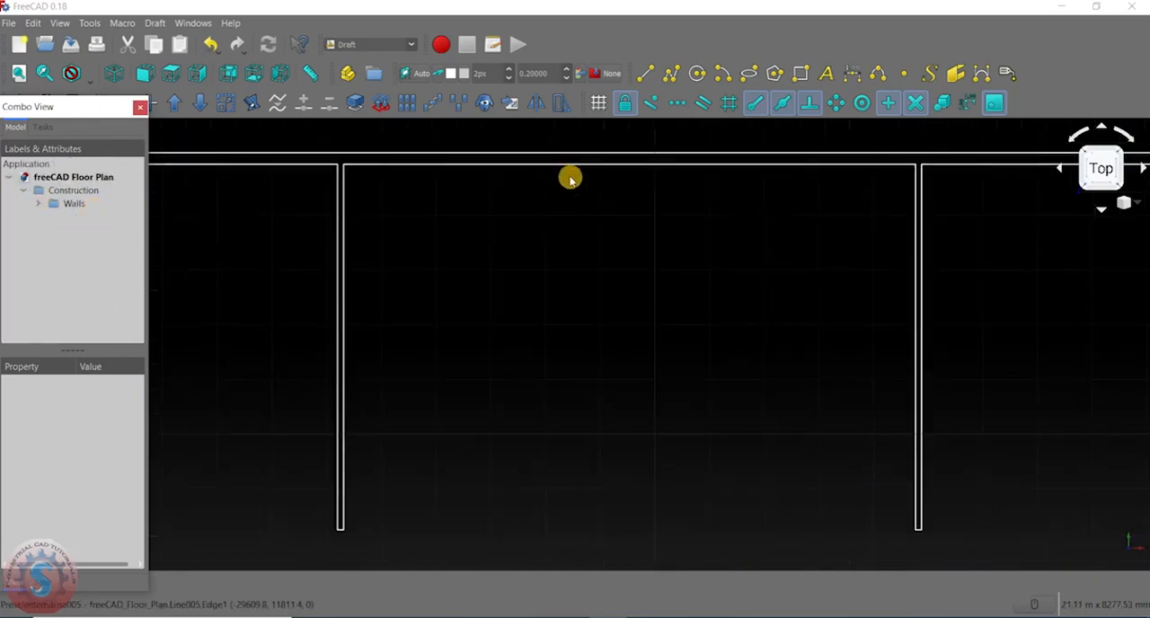
scroll(875, 304, "down", 6)
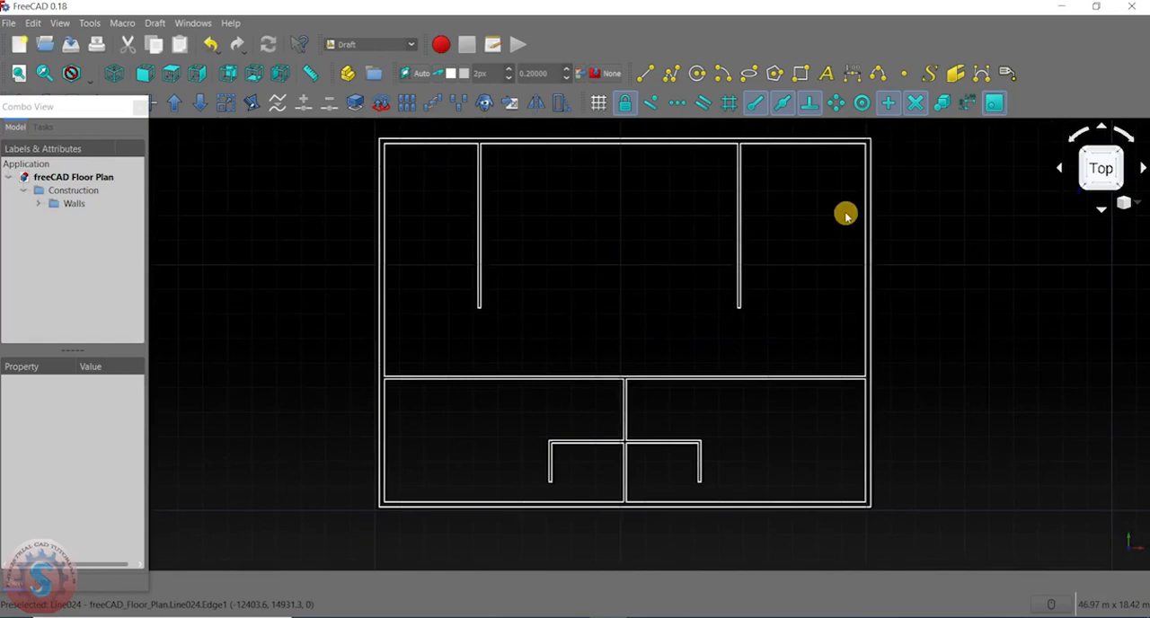
scroll(856, 361, "up", 4)
middle_click_drag(858, 369, 796, 240)
middle_click_drag(709, 451, 895, 369)
scroll(601, 366, "down", 2)
middle_click_drag(605, 301, 565, 362)
scroll(565, 362, "down", 2)
scroll(513, 330, "down", 2)
middle_click_drag(450, 291, 465, 350)
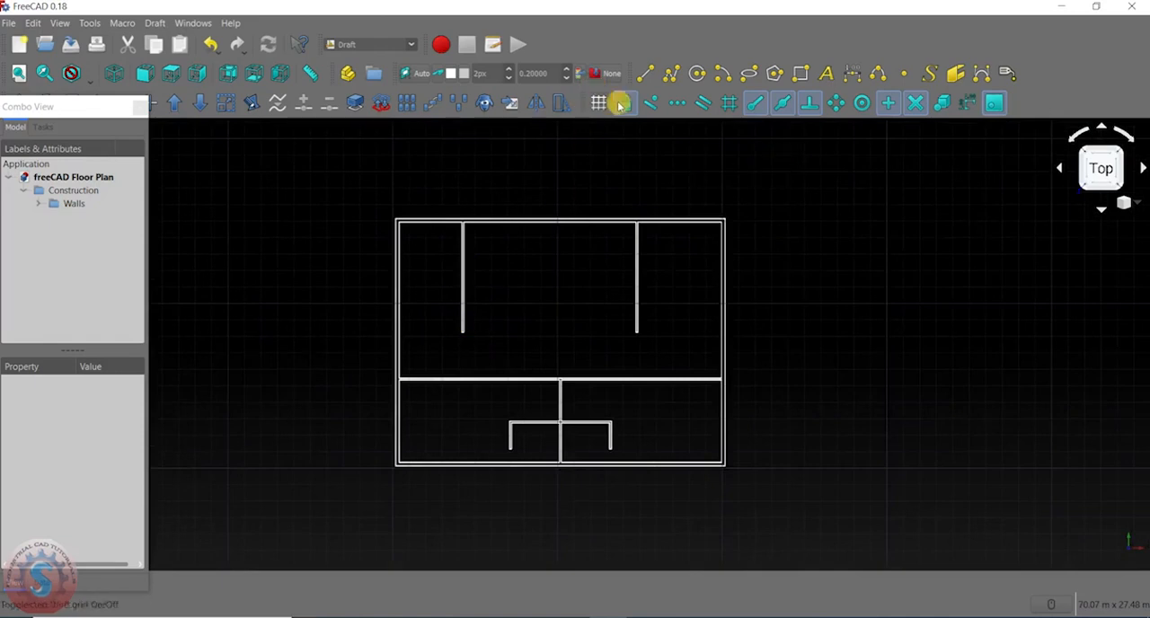
- Draw a short horizontal line across the outer right wall at mid-height of the lower-right room, and select it
left_click(645, 75)
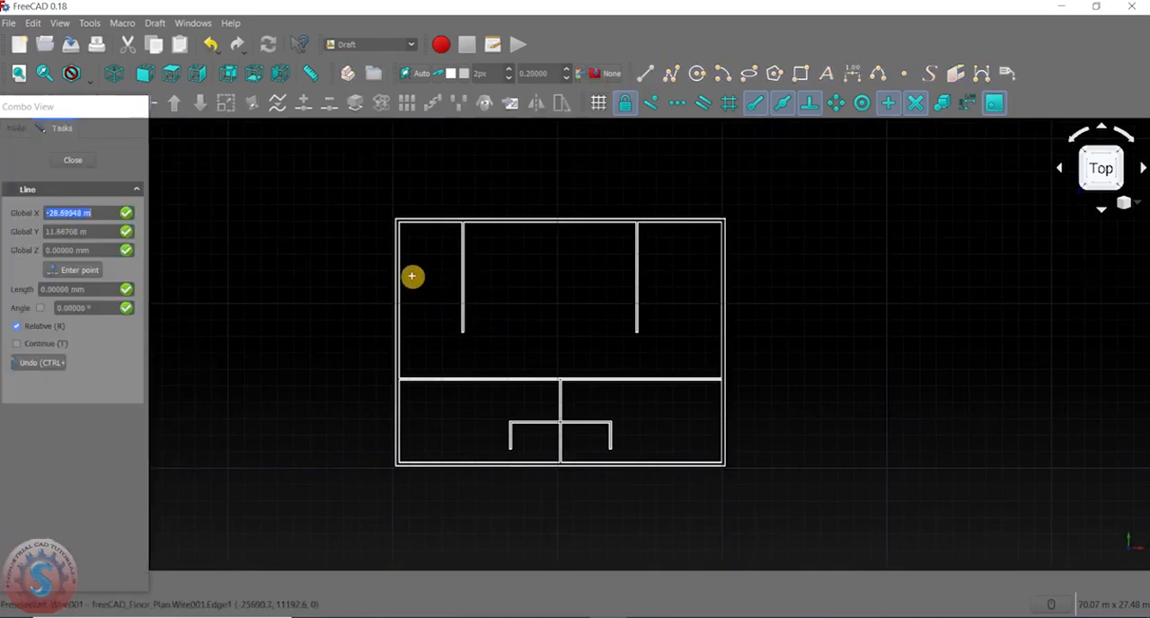
scroll(405, 281, "up", 3)
scroll(604, 281, "down", 2)
middle_click_drag(622, 281, 447, 198)
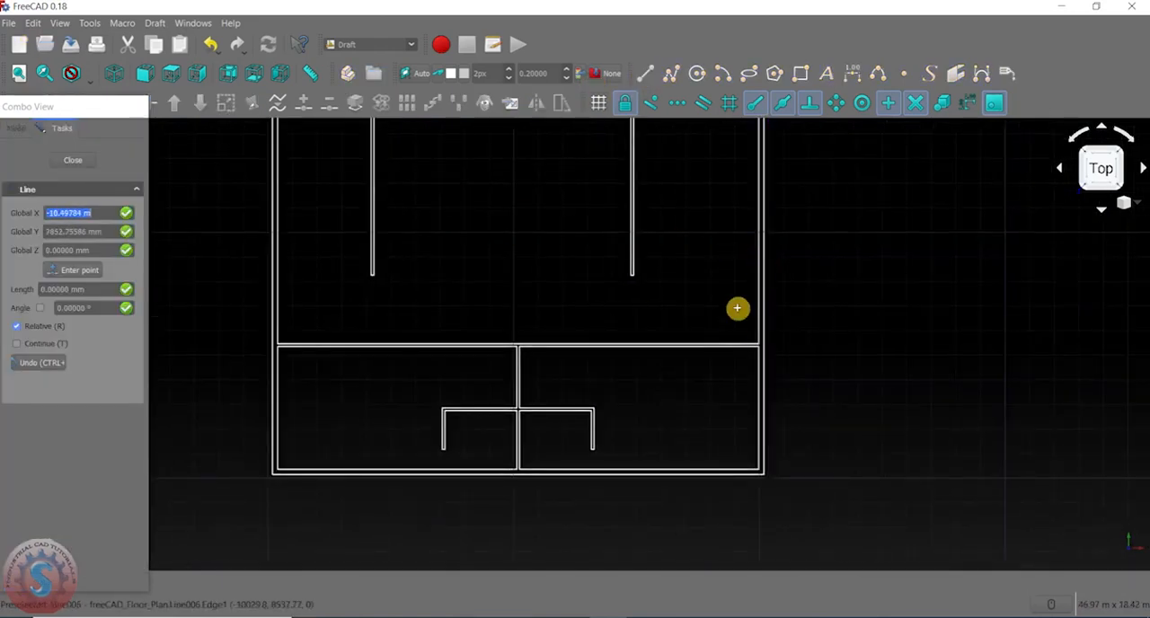
middle_click_drag(734, 354, 710, 218)
scroll(732, 249, "up", 4)
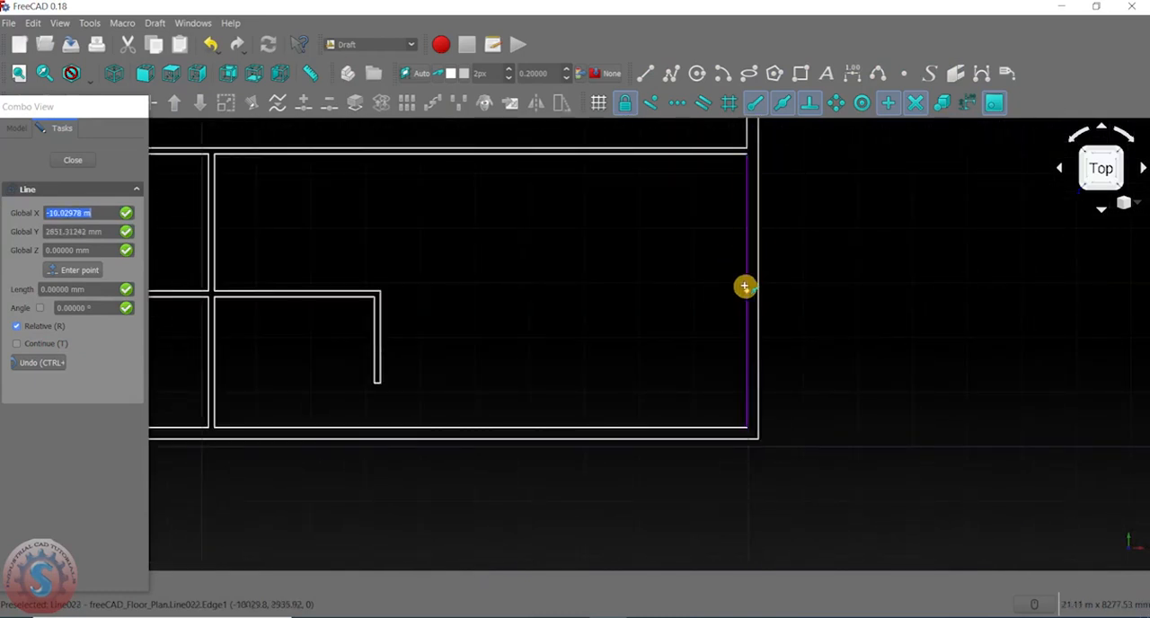
left_click(745, 286)
scroll(746, 288, "up", 4)
left_click(749, 289)
scroll(735, 292, "up", 2)
middle_click_drag(735, 293, 746, 299)
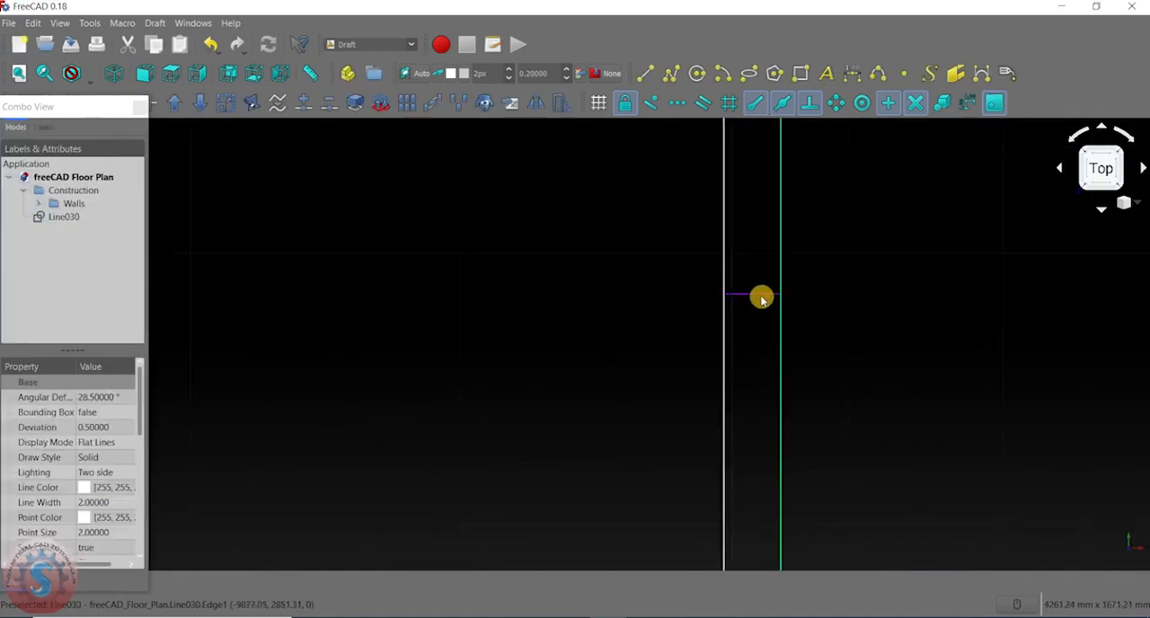
scroll(619, 285, "down", 5)
scroll(619, 285, "up", 4)
scroll(677, 304, "down", 3)
scroll(665, 303, "up", 3)
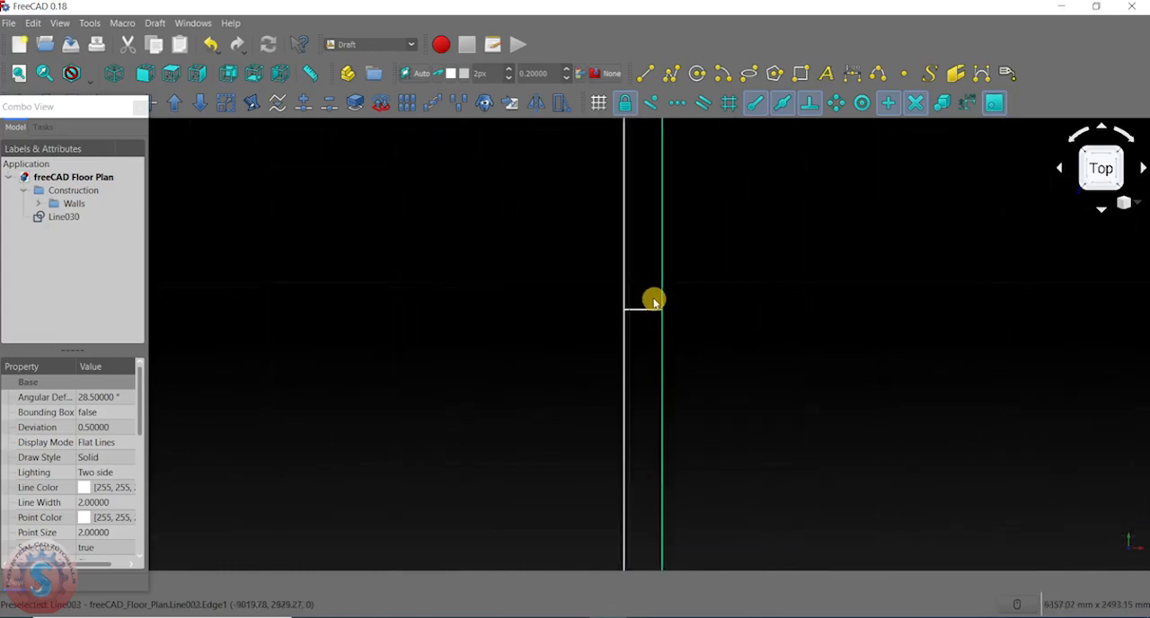
left_click(644, 312)
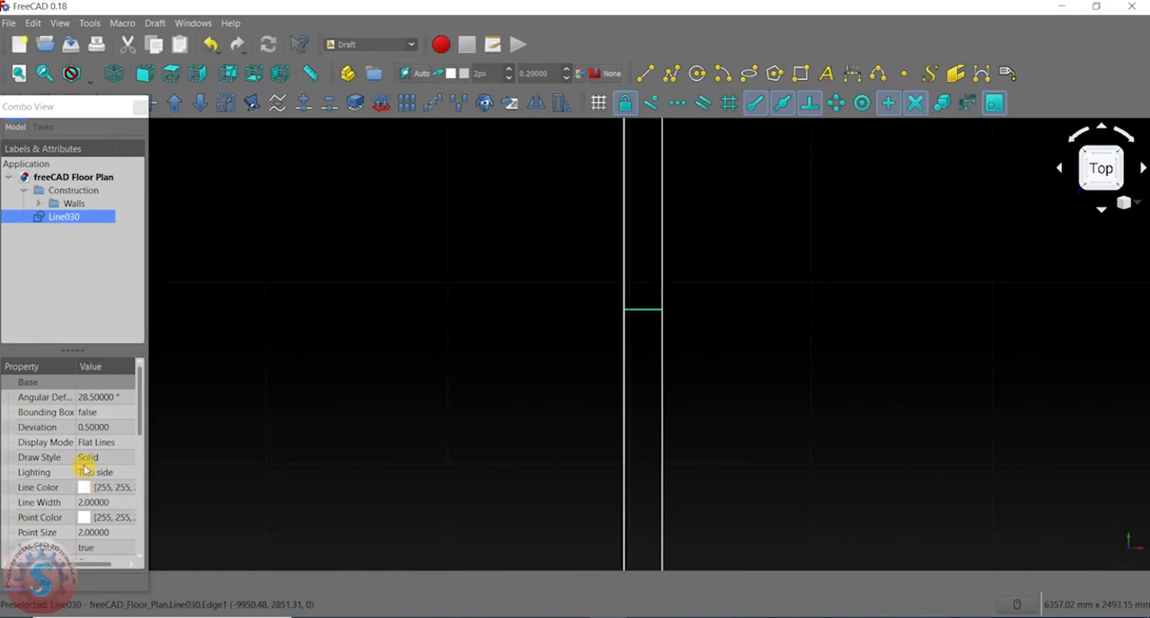
- Resize the floating Combo View and dock it beside the model view
left_click_drag(75, 108, 339, 296)
left_click(332, 310)
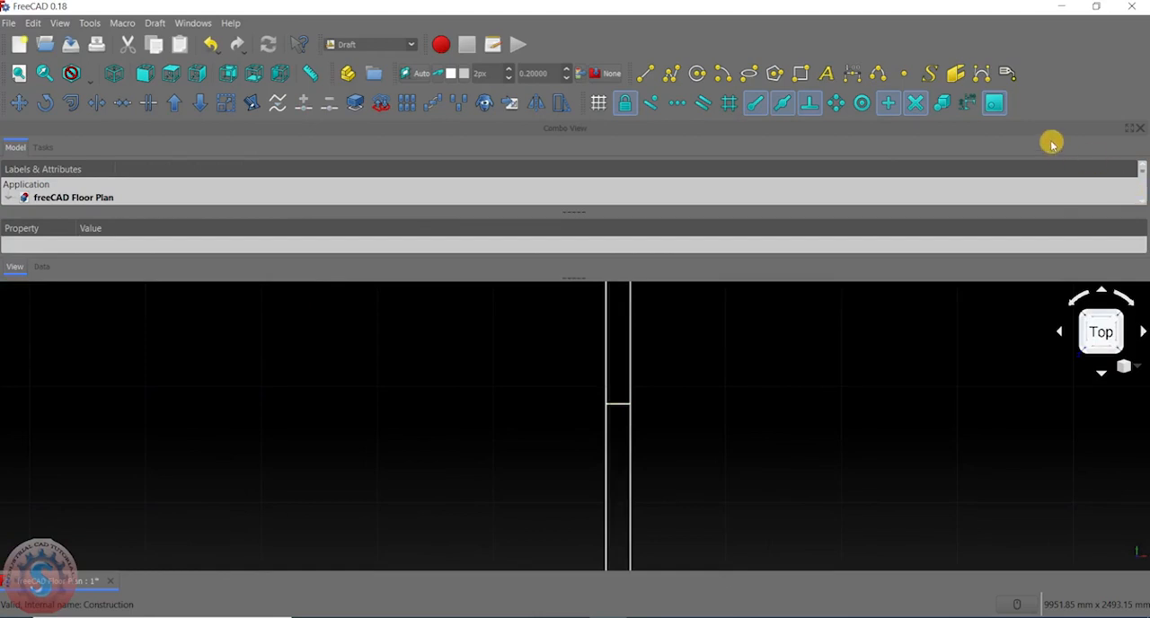
left_click_drag(1042, 132, 1006, 193)
left_click_drag(882, 186, 878, 199)
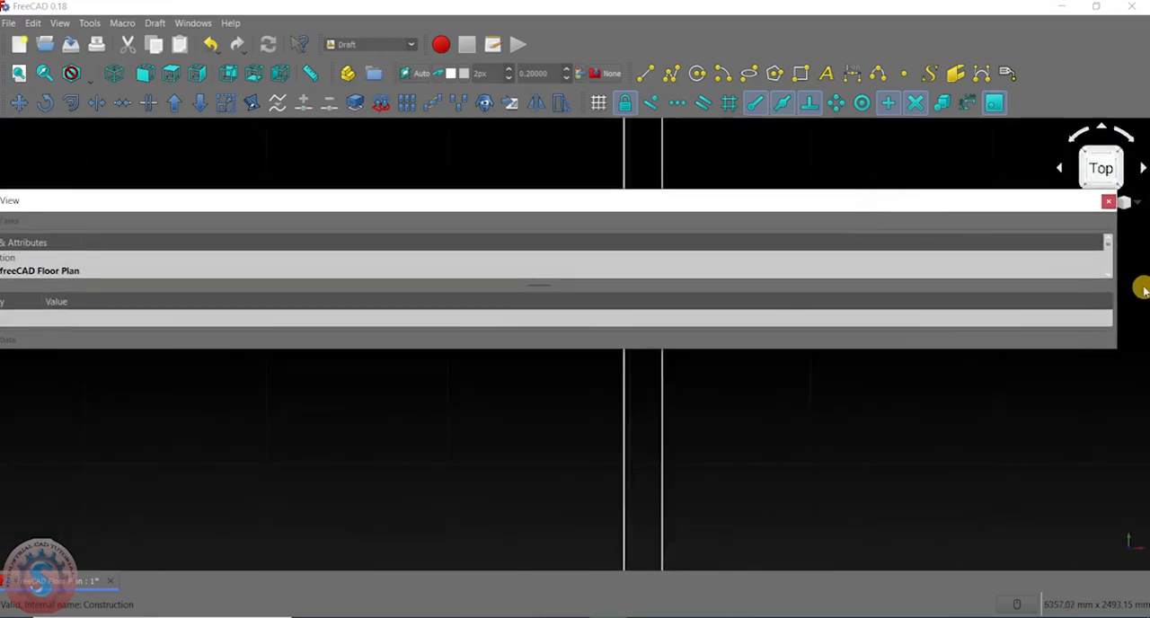
left_click_drag(1118, 277, 89, 323)
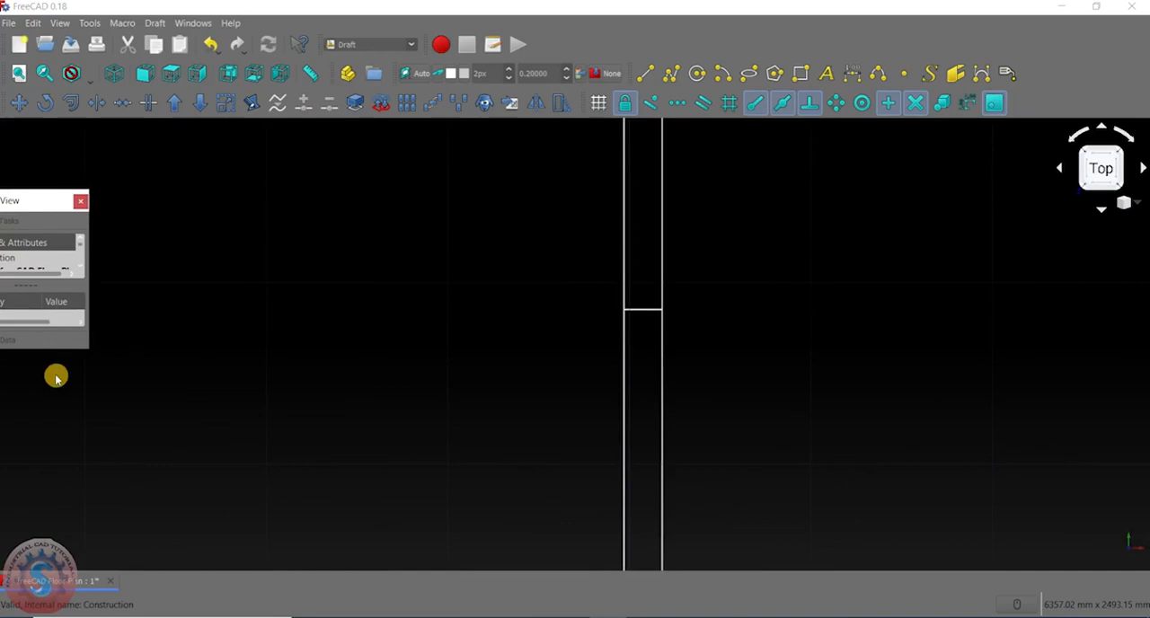
double_click(51, 351)
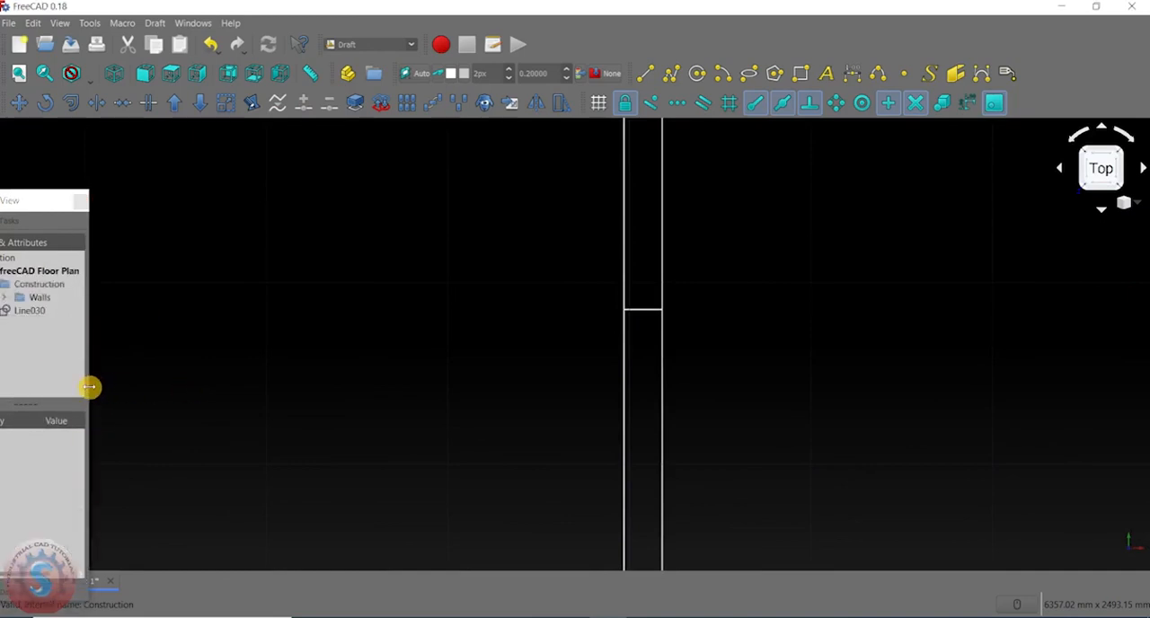
left_click_drag(90, 387, 137, 386)
double_click(41, 199)
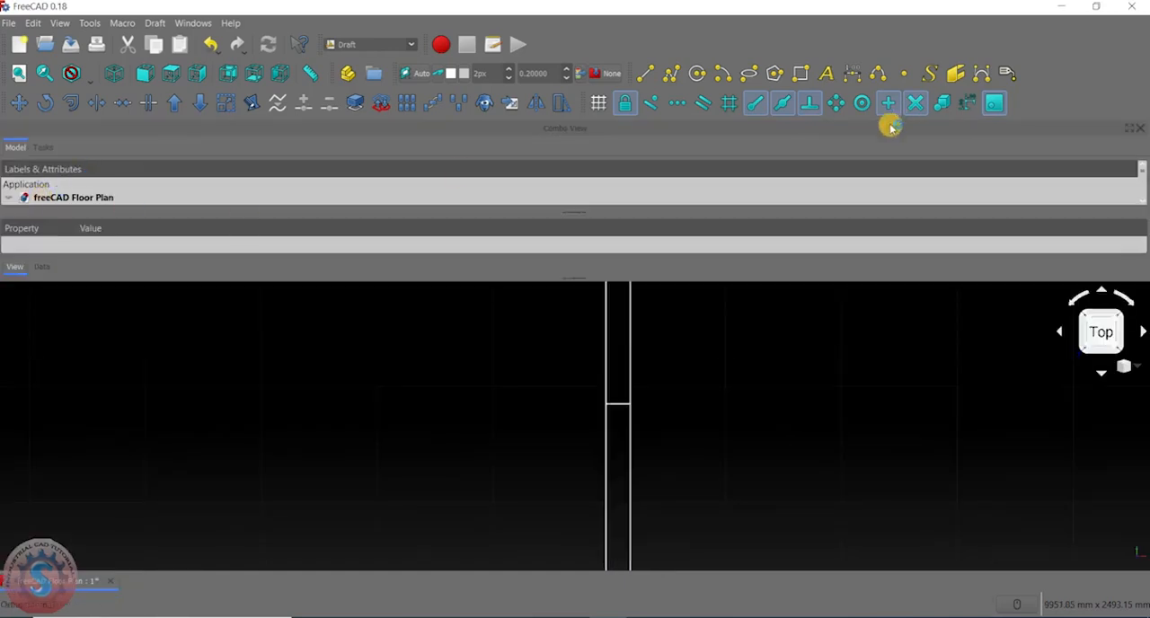
double_click(1061, 133)
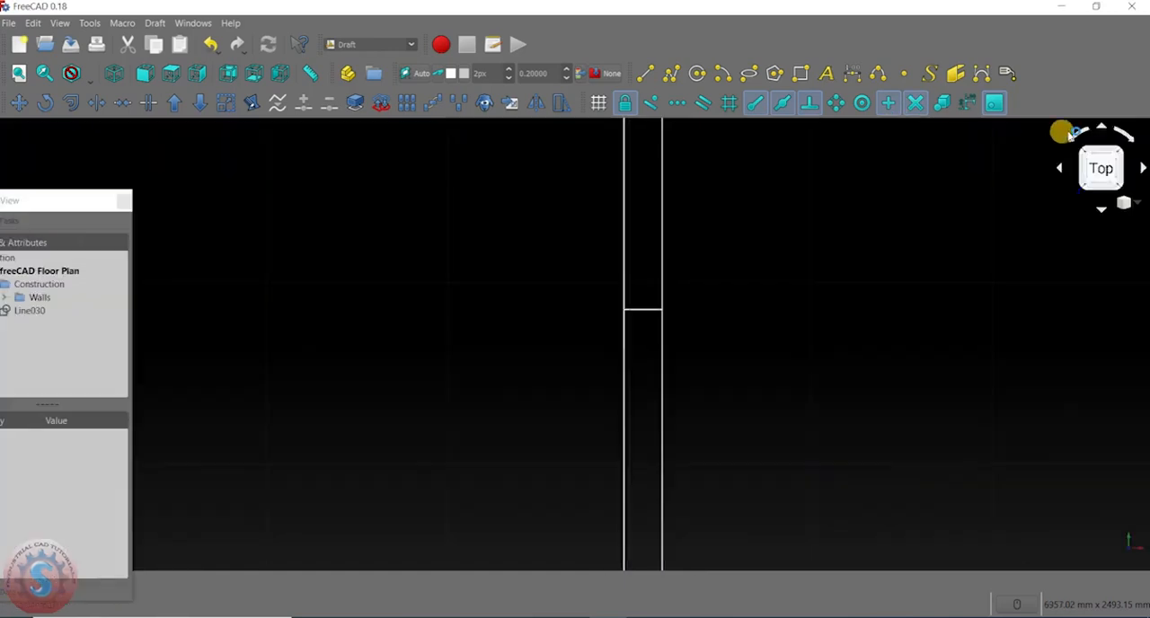
double_click(34, 199)
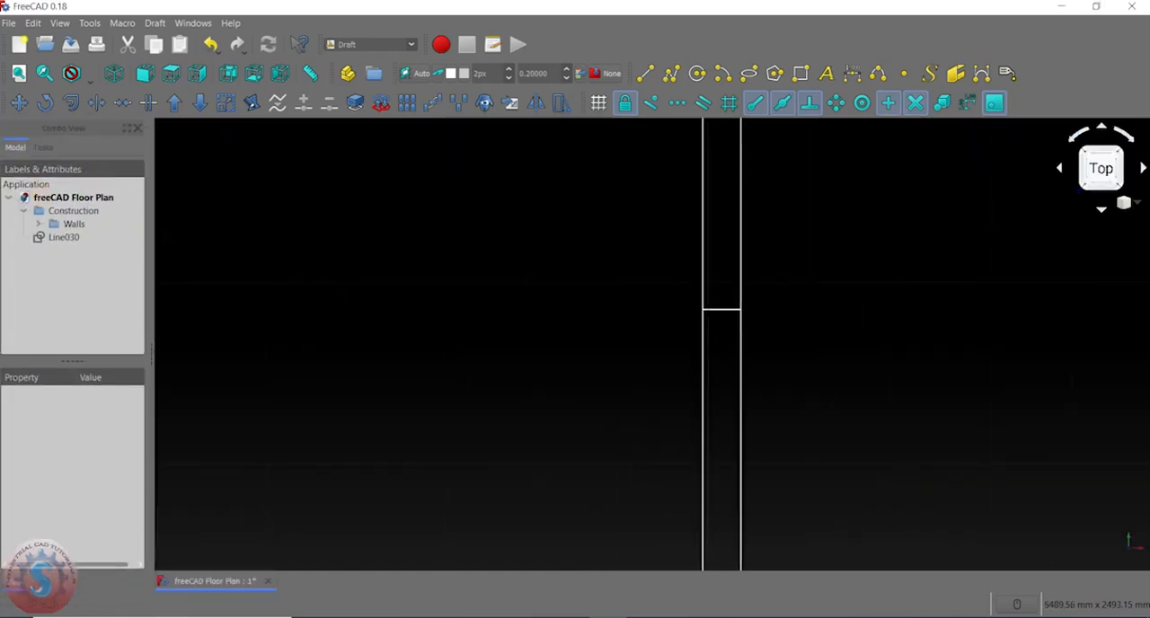
- Offset a copy of the short wall-crossing line 500 mm upward with the Offset tool's Copy option
left_click(77, 104)
scroll(791, 290, "up", 3)
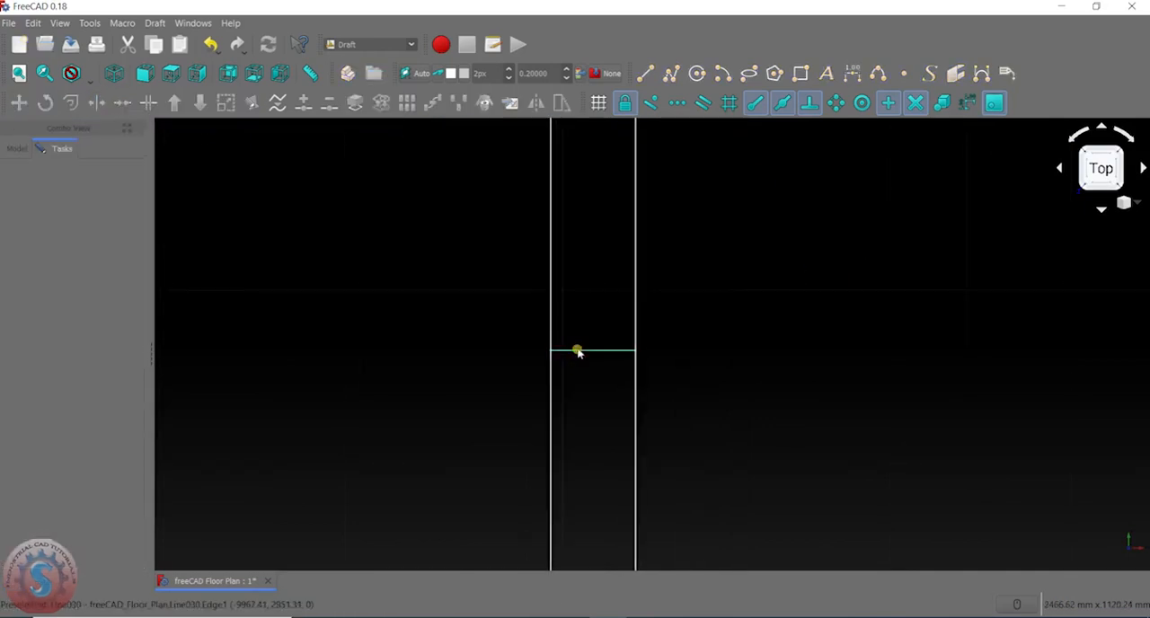
left_click(578, 350)
scroll(598, 239, "down", 5)
scroll(601, 204, "up", 2)
type("50")
left_click(16, 270)
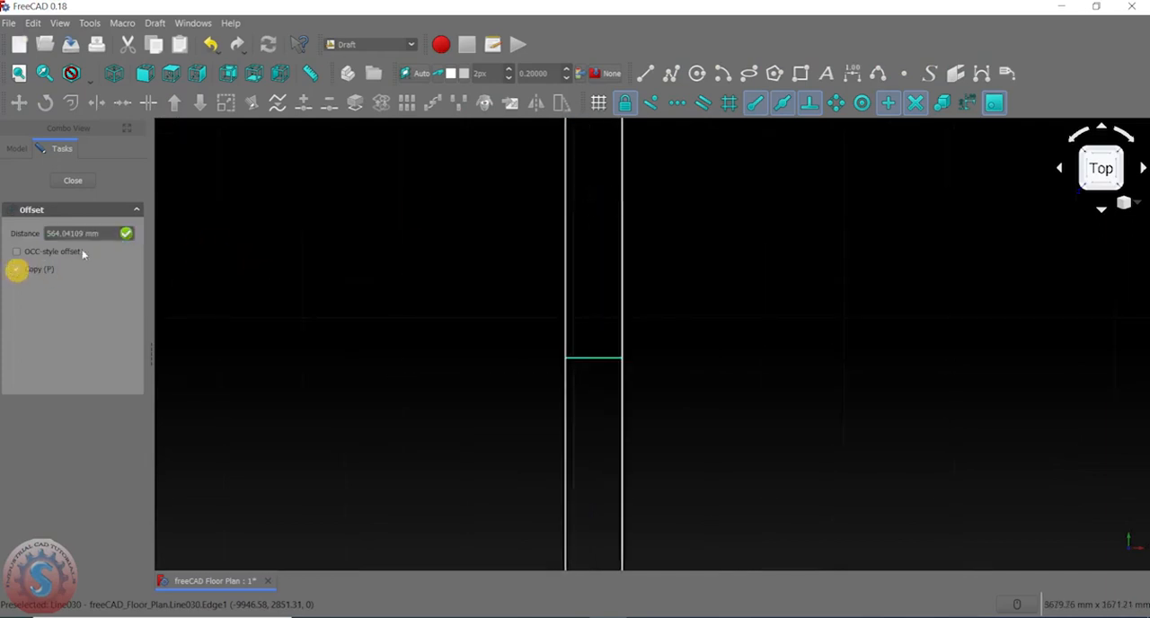
left_click(597, 241)
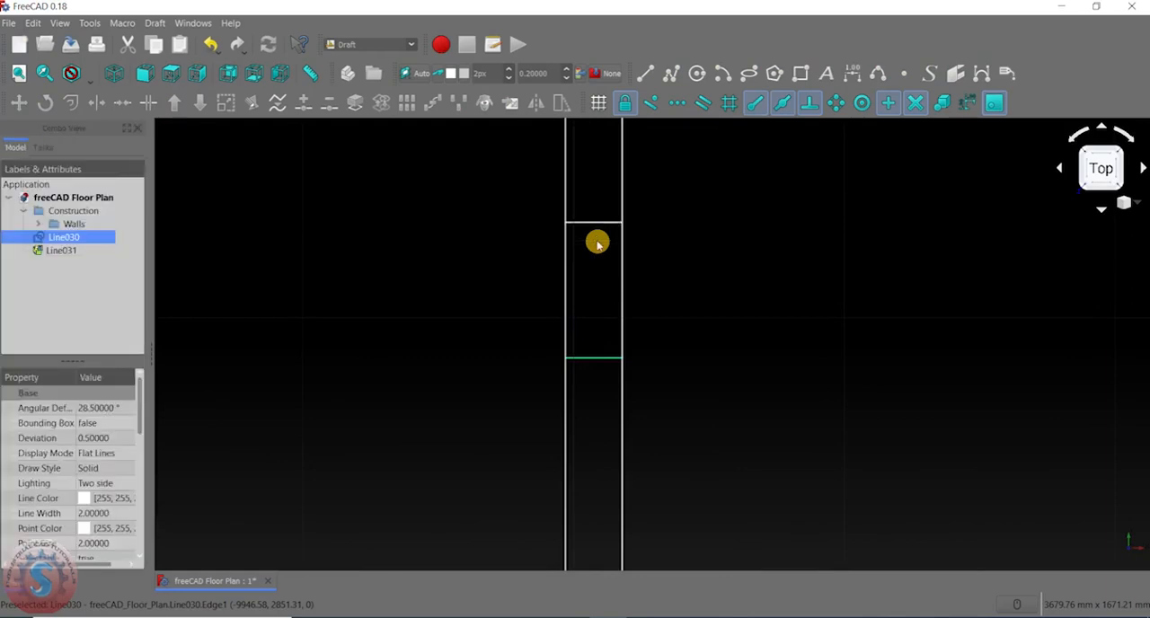
- Offset a copy of the original short line 500 mm downward within the wall
scroll(599, 247, "down", 2)
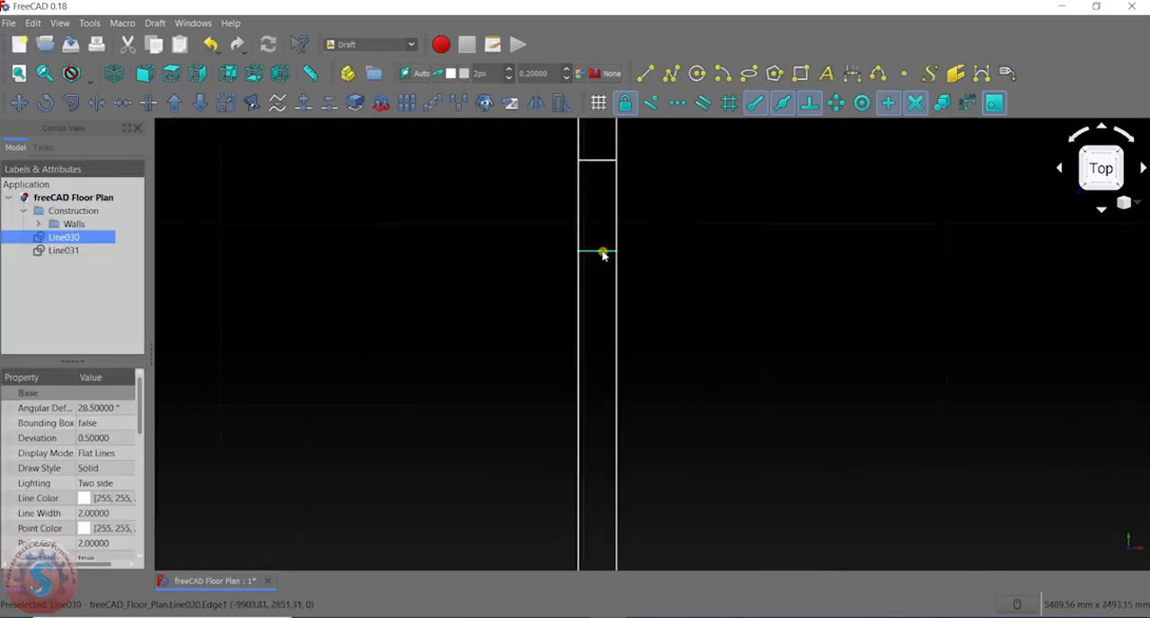
left_click(72, 102)
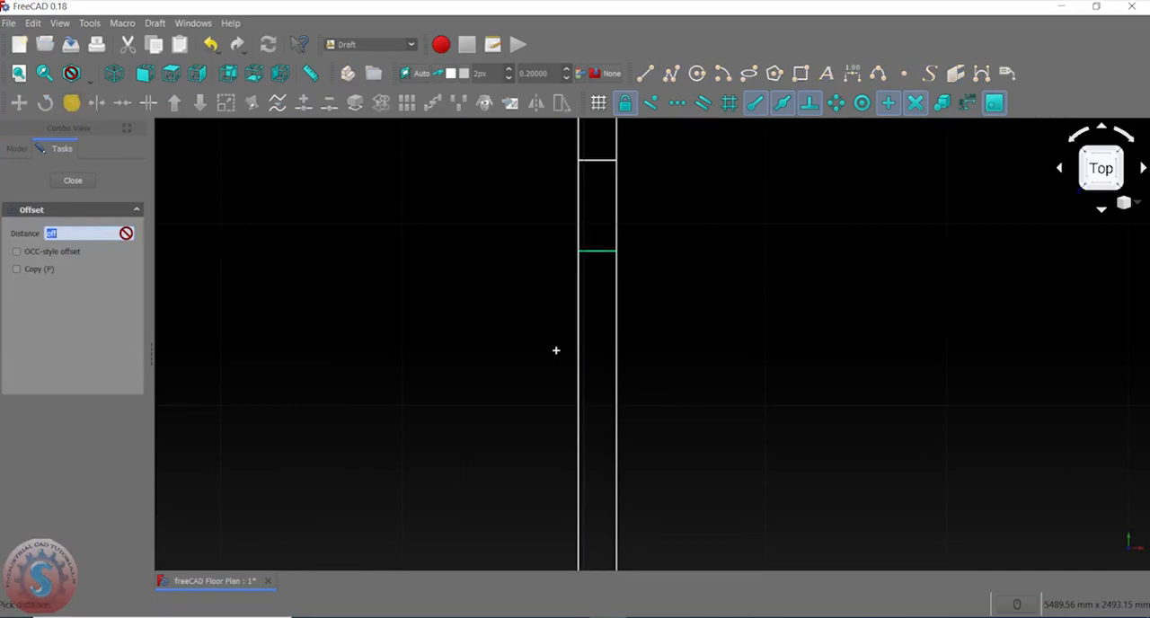
left_click(617, 251)
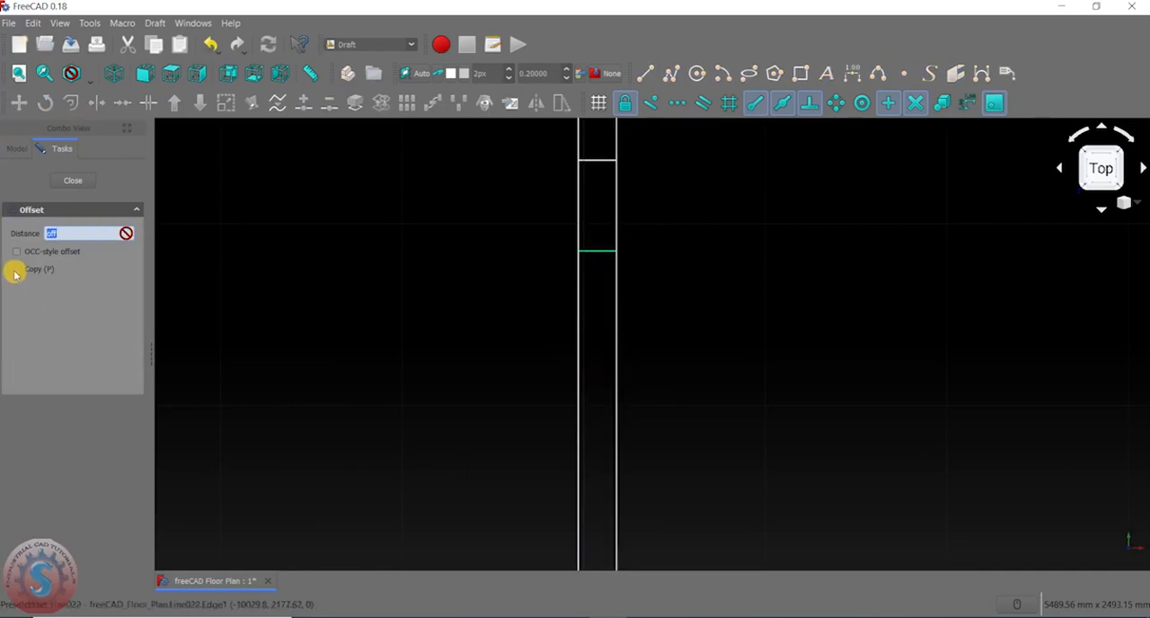
left_click(15, 271)
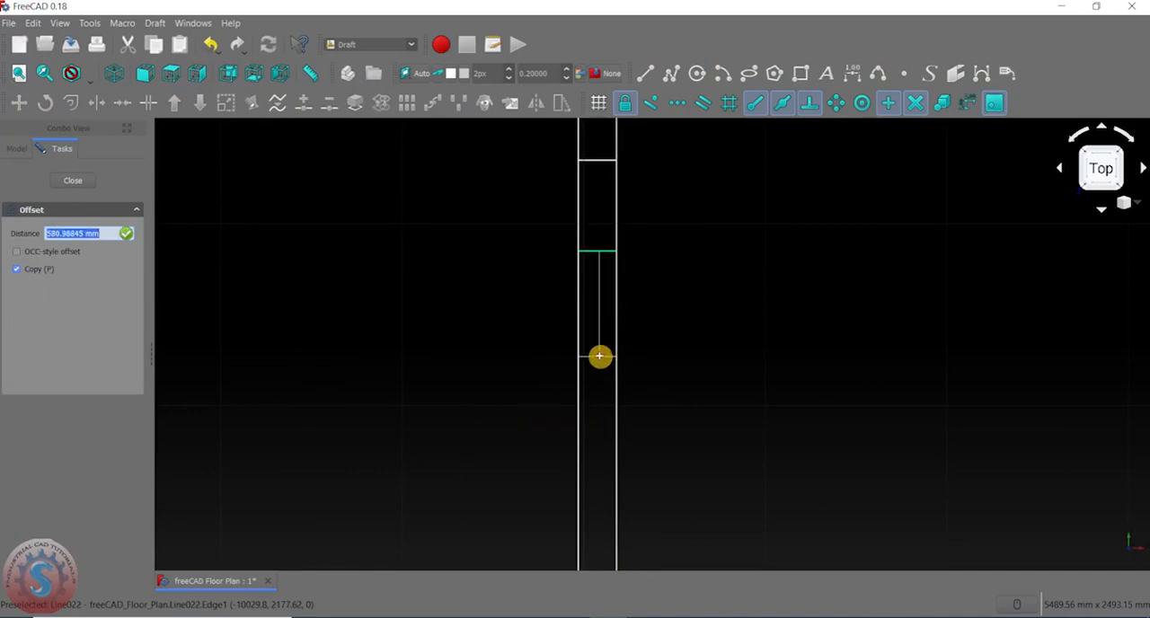
key("Return")
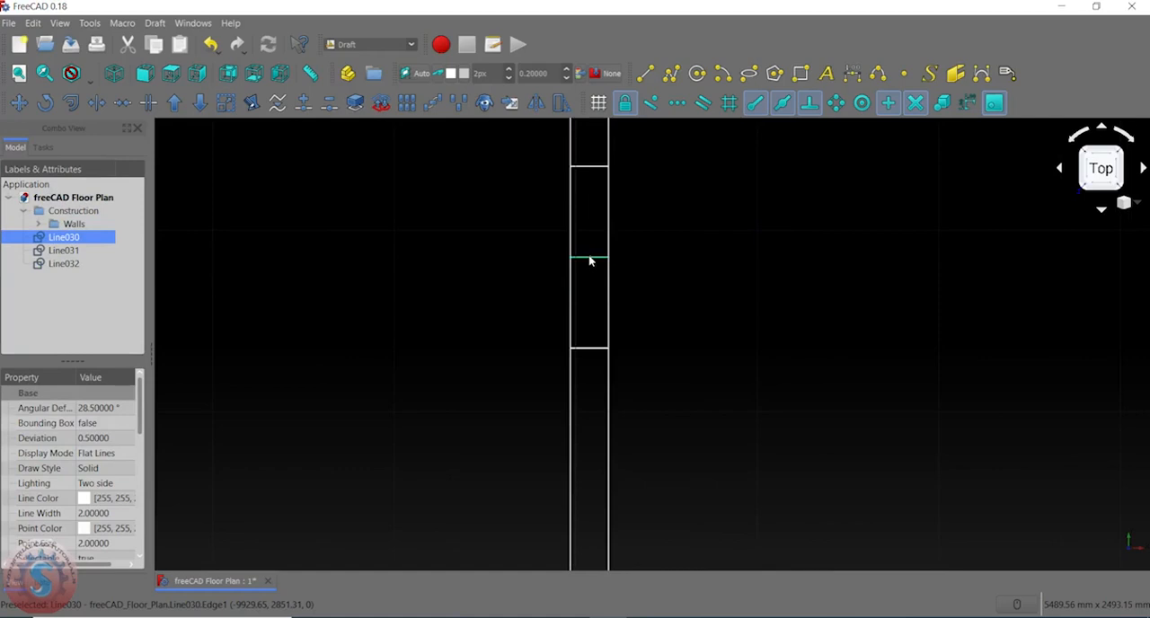
- Delete the original middle line and join the midpoints of the two offset lines with a vertical line
left_click(644, 73)
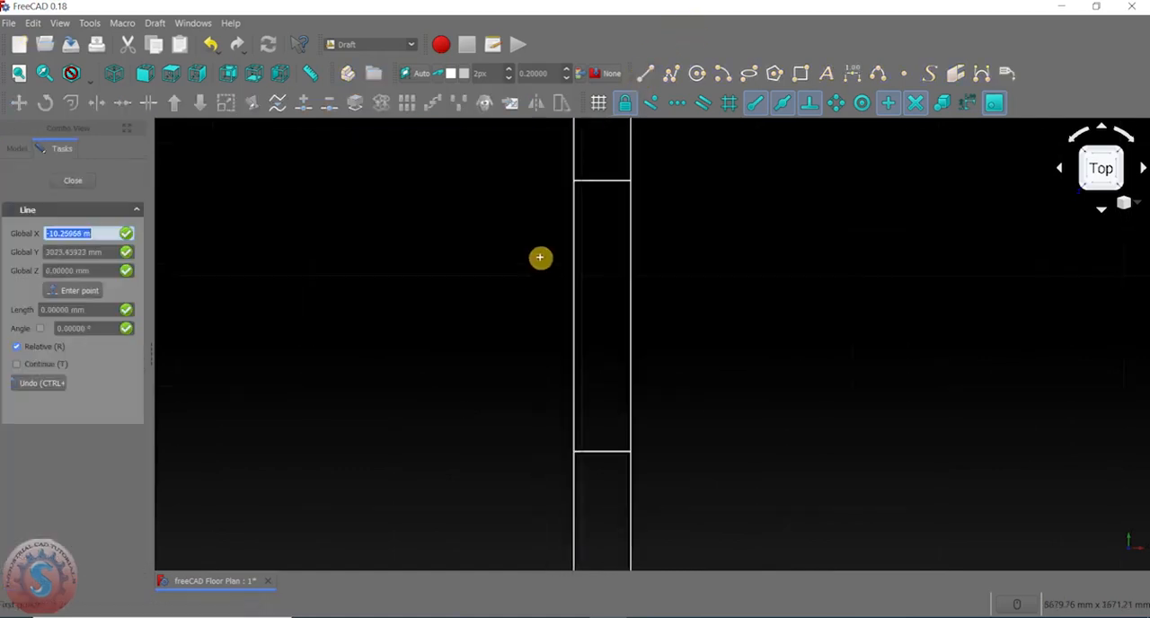
left_click(603, 182)
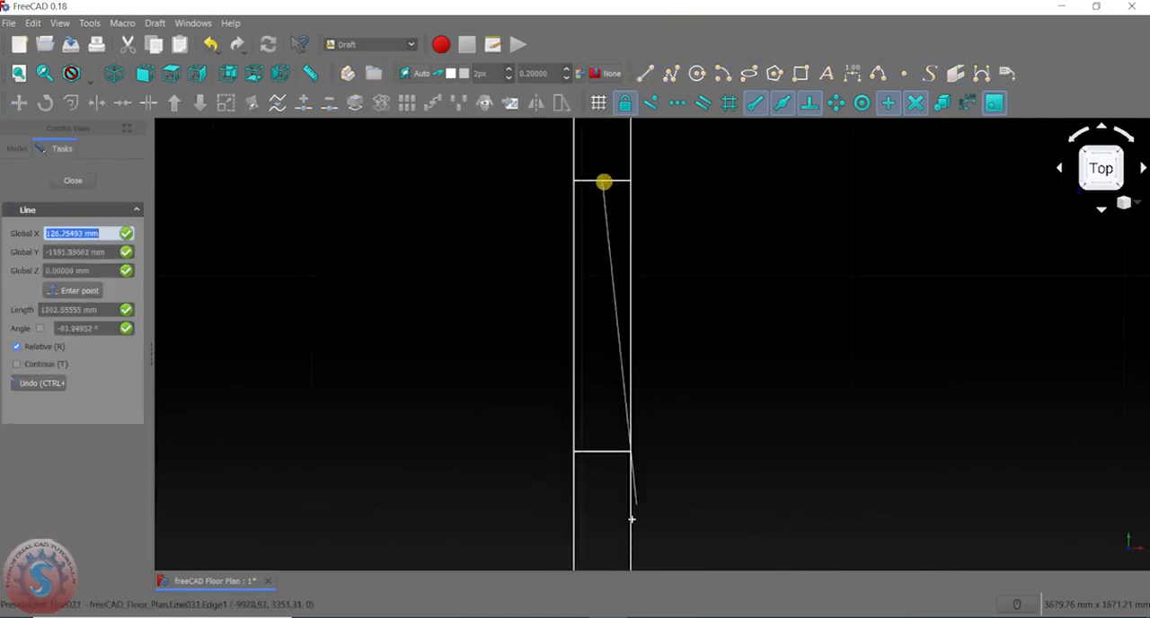
left_click(604, 453)
left_click(731, 298)
- Examine the window symbol and its position in the outer right wall
scroll(731, 297, "down", 4)
scroll(595, 314, "up", 6)
middle_click_drag(638, 297, 564, 262)
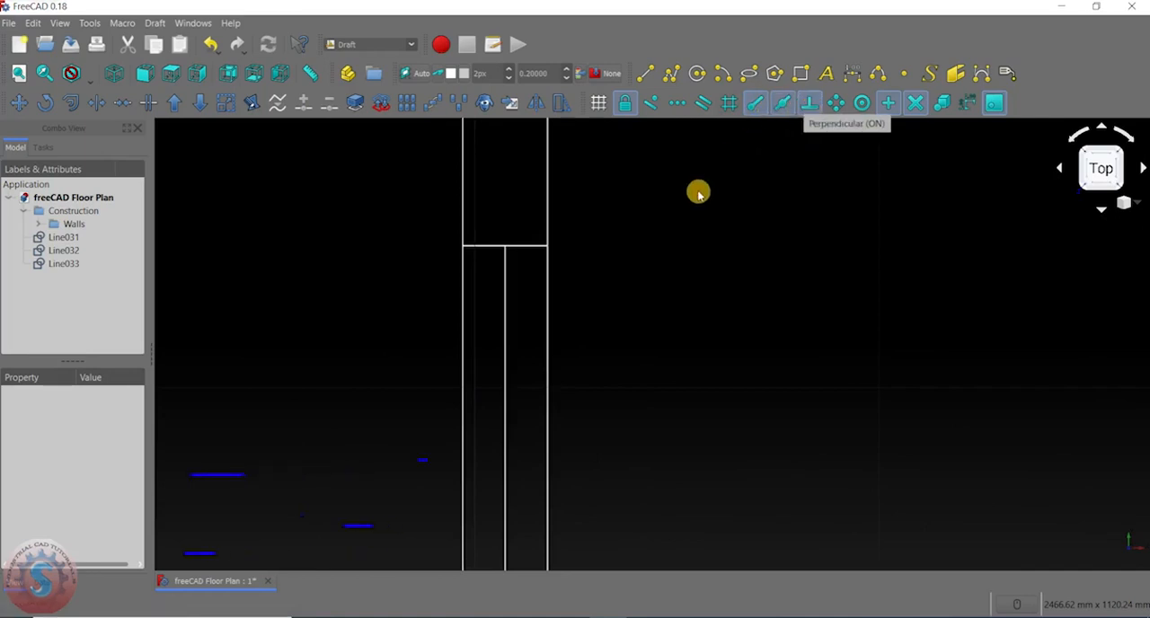
scroll(663, 210, "down", 5)
scroll(641, 306, "up", 5)
middle_click_drag(644, 268, 591, 367)
scroll(592, 360, "down", 10)
scroll(590, 311, "up", 12)
middle_click_drag(566, 279, 548, 316)
scroll(580, 225, "down", 5)
scroll(572, 246, "up", 4)
scroll(549, 279, "down", 5)
scroll(544, 311, "up", 4)
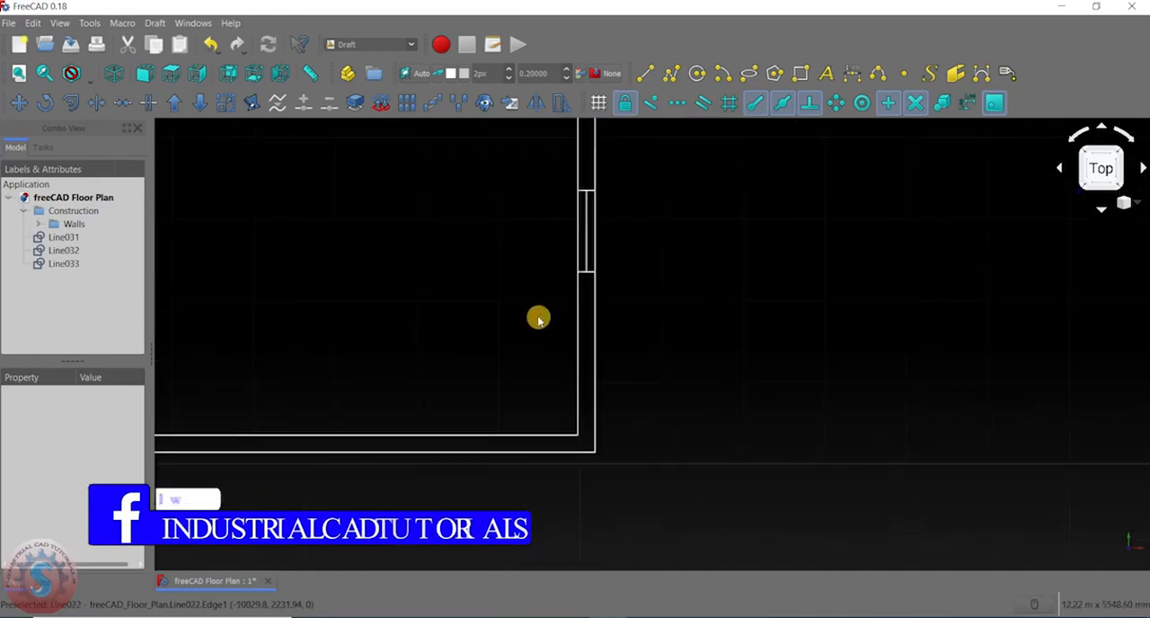
scroll(551, 308, "down", 4)
scroll(570, 218, "up", 4)
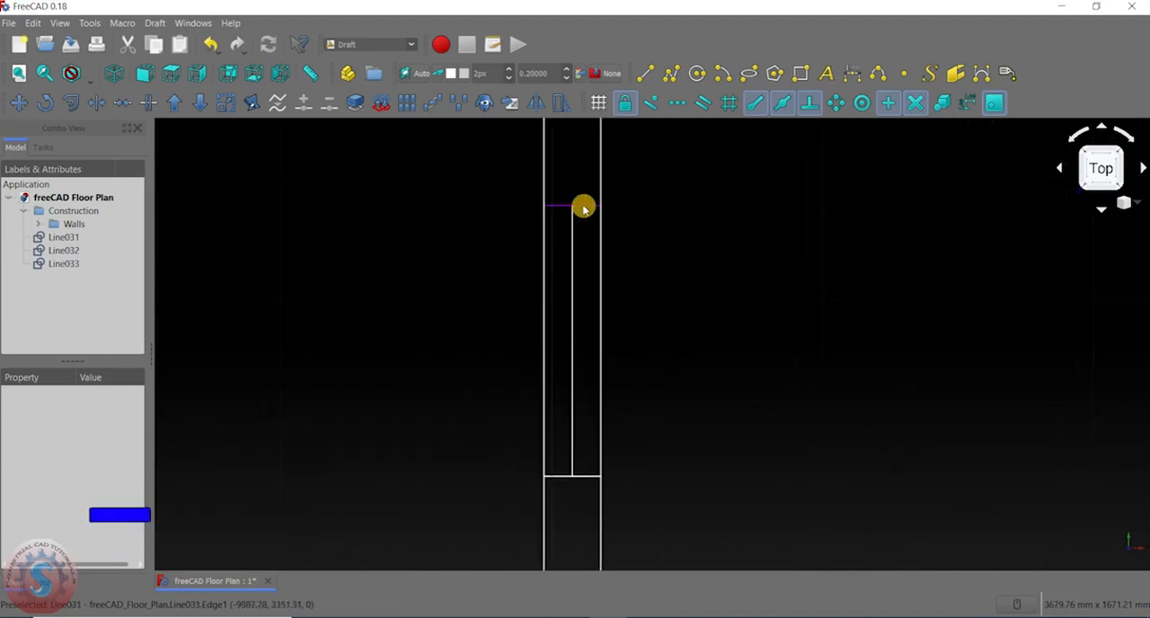
- Set the line colour of the window symbol's three lines to blue (#0000ff)
left_click(583, 208)
left_click(572, 242, "ctrl")
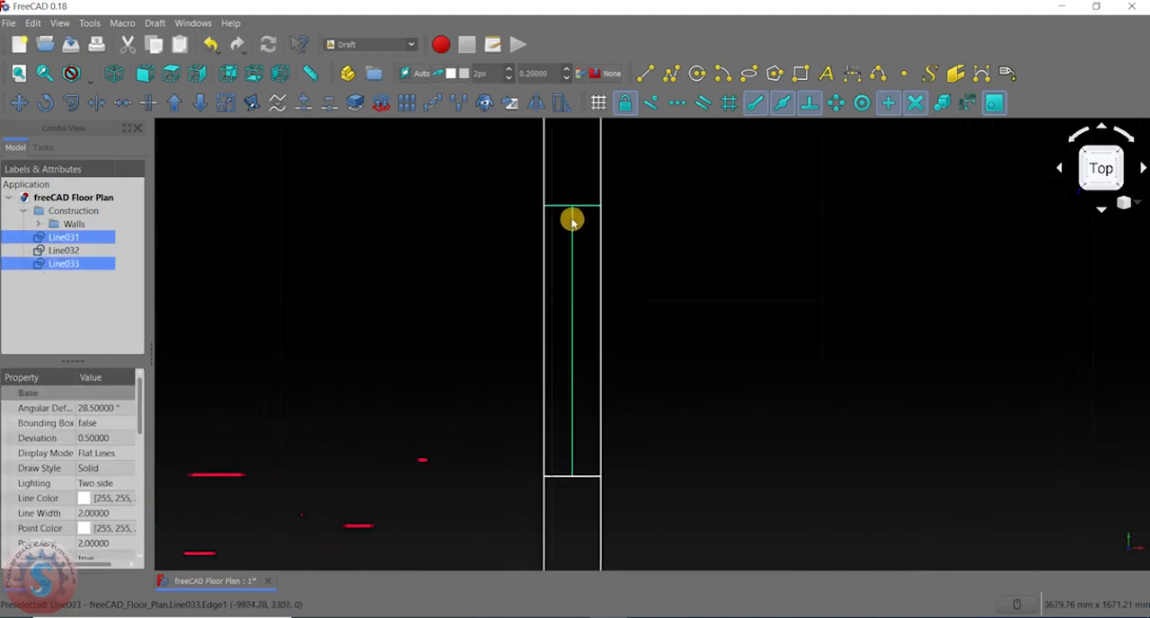
left_click(573, 475, "ctrl")
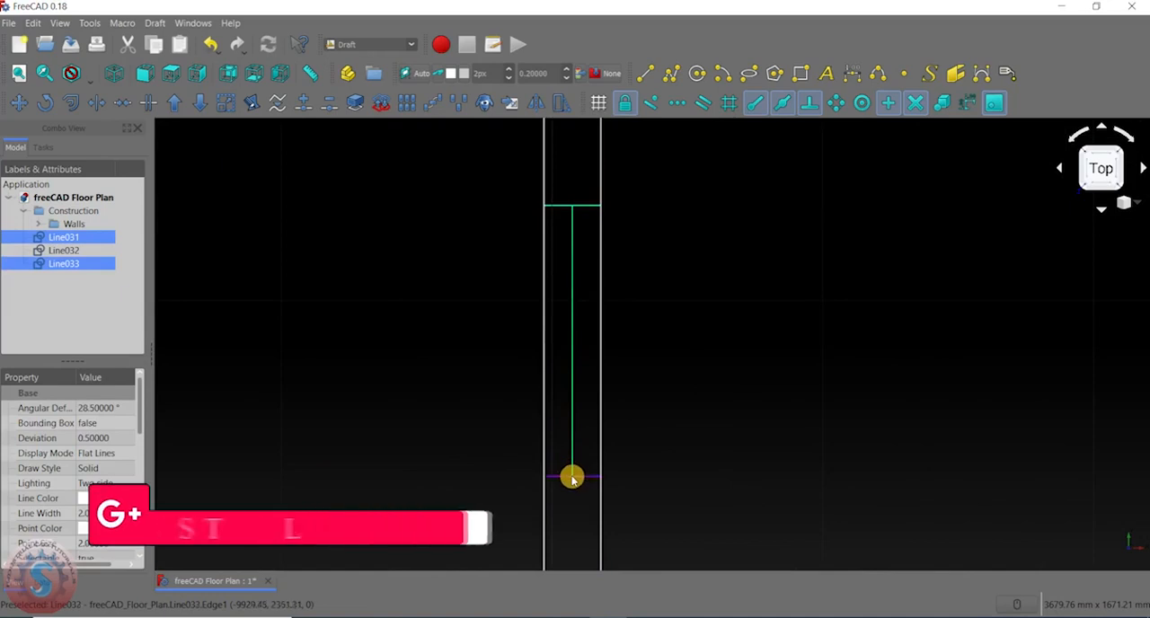
scroll(584, 226, "down", 3)
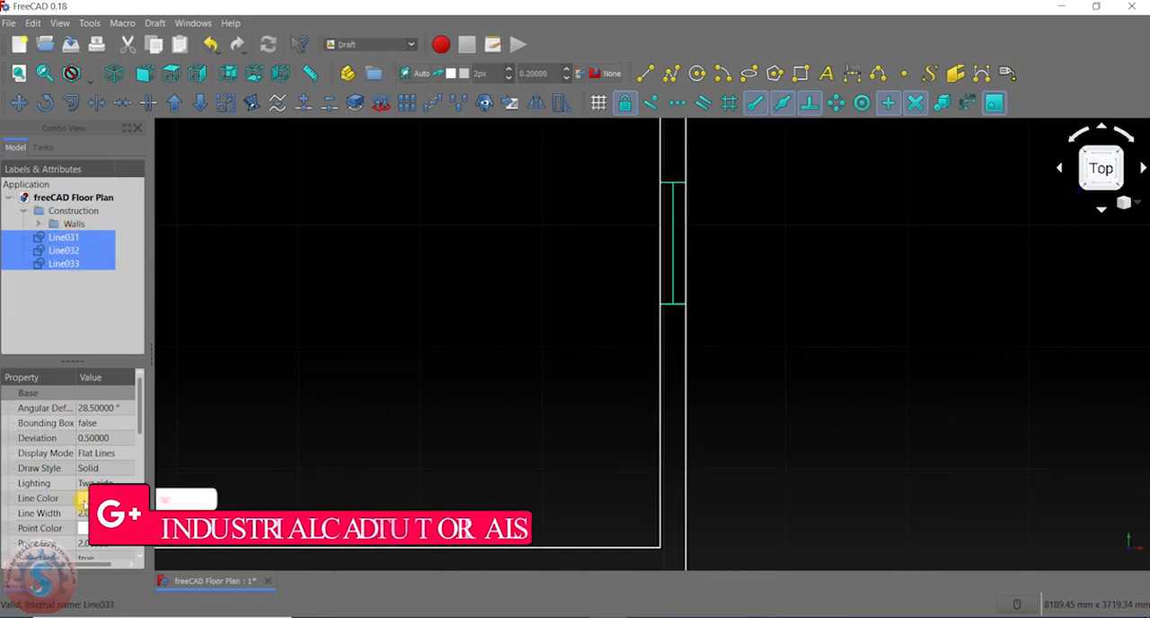
left_click(122, 498)
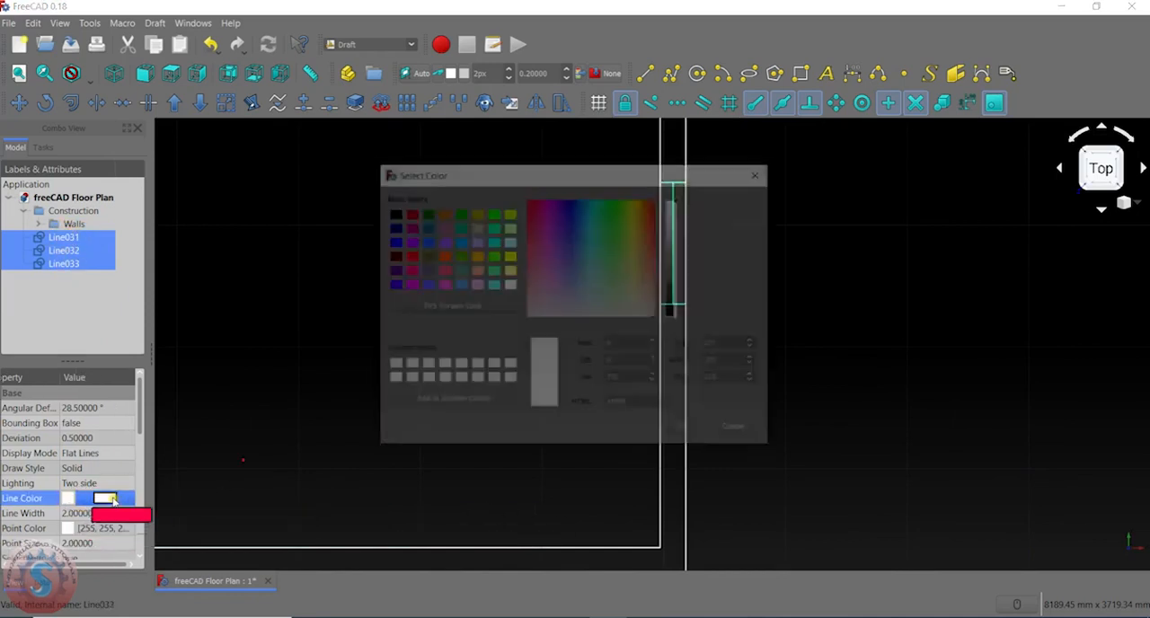
left_click(392, 241)
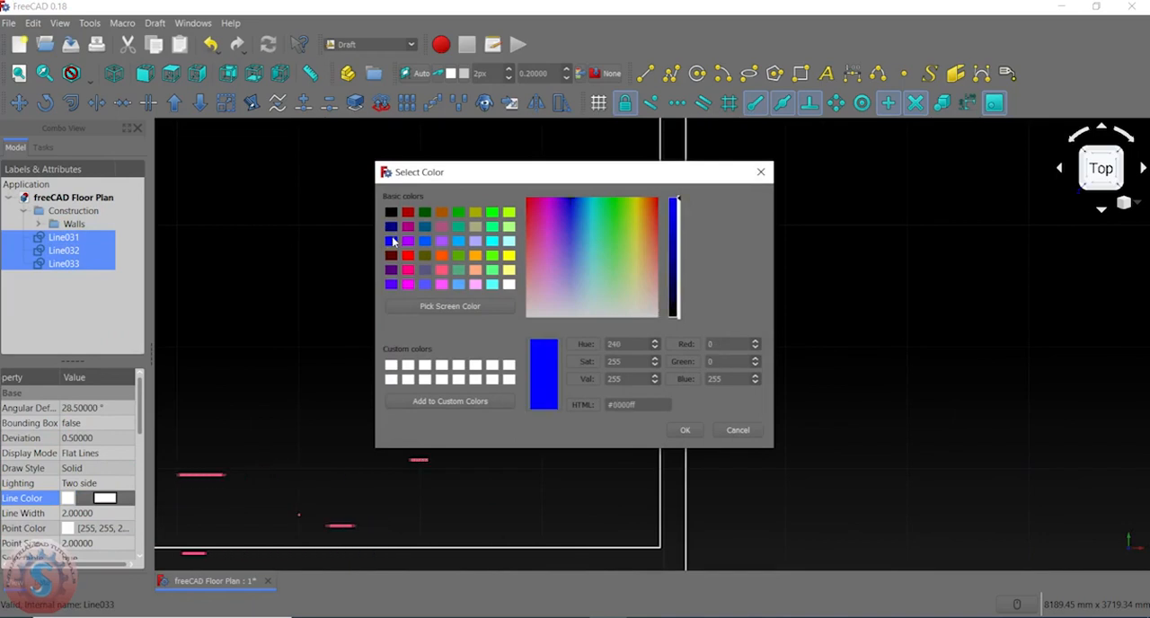
left_click(685, 429)
left_click(585, 342)
- Examine the blue window symbol and its position in the outer right wall of the lower-right room
scroll(644, 252, "down", 5)
scroll(641, 295, "up", 6)
middle_click_drag(631, 337, 692, 305)
scroll(647, 321, "down", 8)
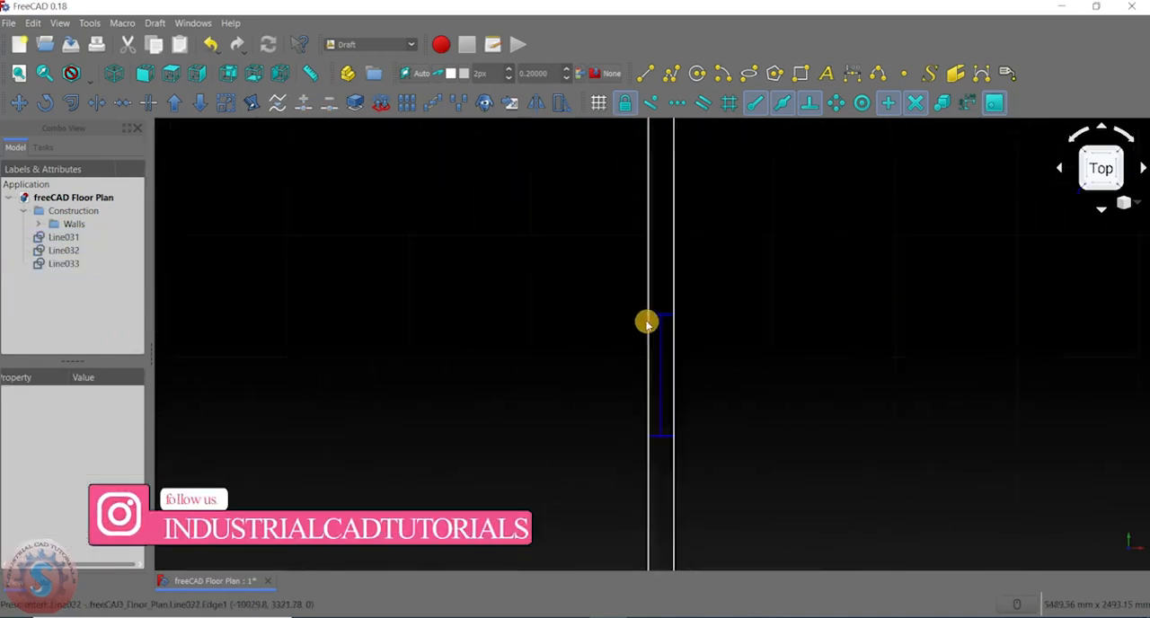
scroll(170, 322, "up", 4)
scroll(425, 361, "down", 6)
scroll(665, 339, "up", 4)
scroll(598, 344, "up", 4)
scroll(601, 345, "down", 6)
scroll(600, 346, "up", 6)
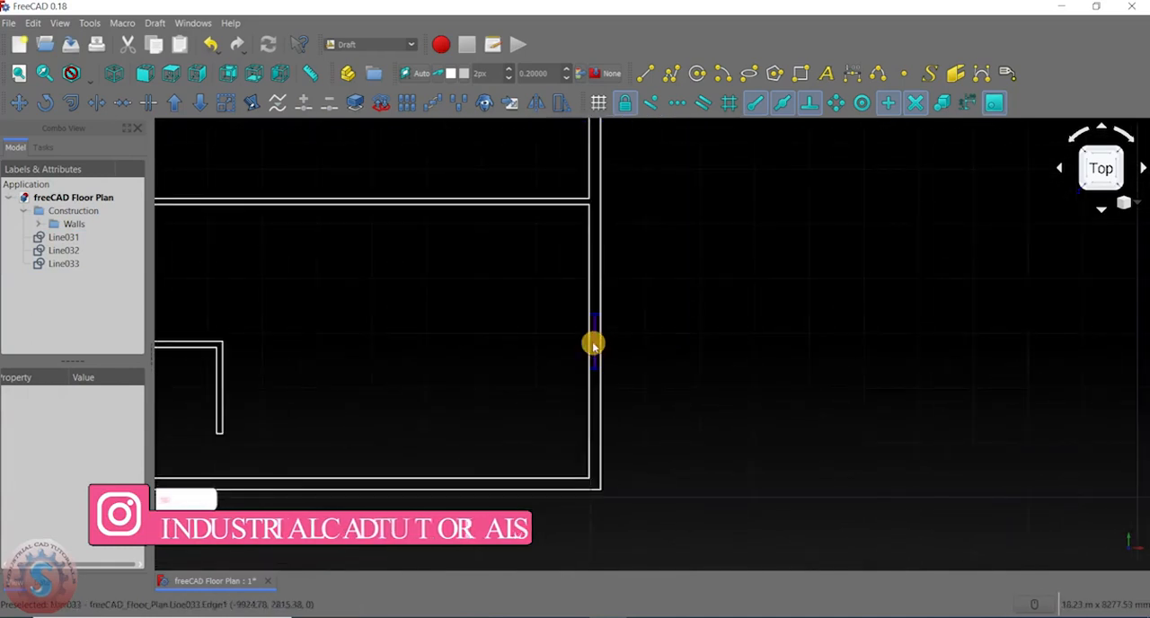
scroll(668, 323, "down", 6)
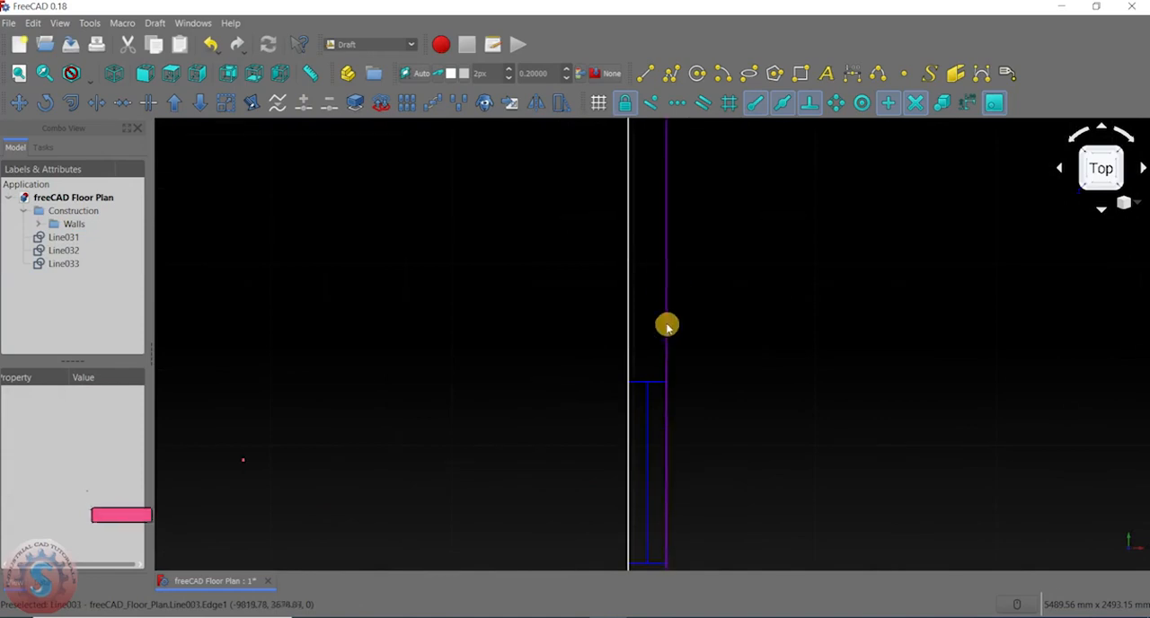
scroll(668, 403, "up", 4)
scroll(670, 390, "down", 5)
scroll(667, 388, "up", 7)
scroll(660, 345, "down", 1)
scroll(620, 357, "down", 4)
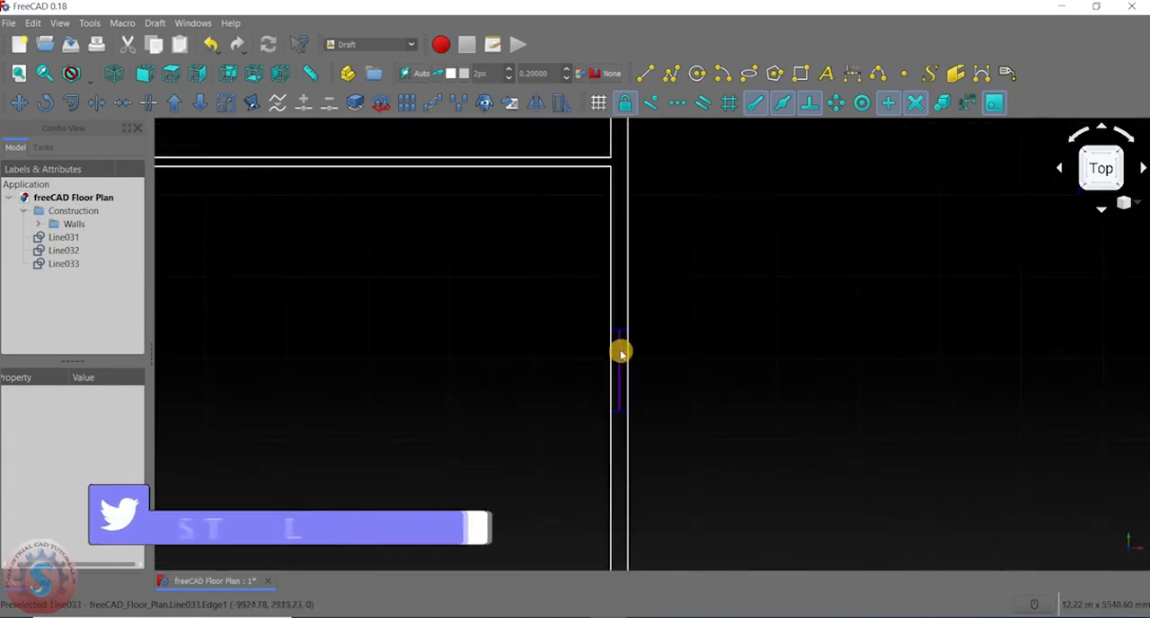
- Copy the three window lines 5290 mm straight up along the outer right wall into the upper room with the Move tool
scroll(620, 354, "up", 5)
left_click(619, 352)
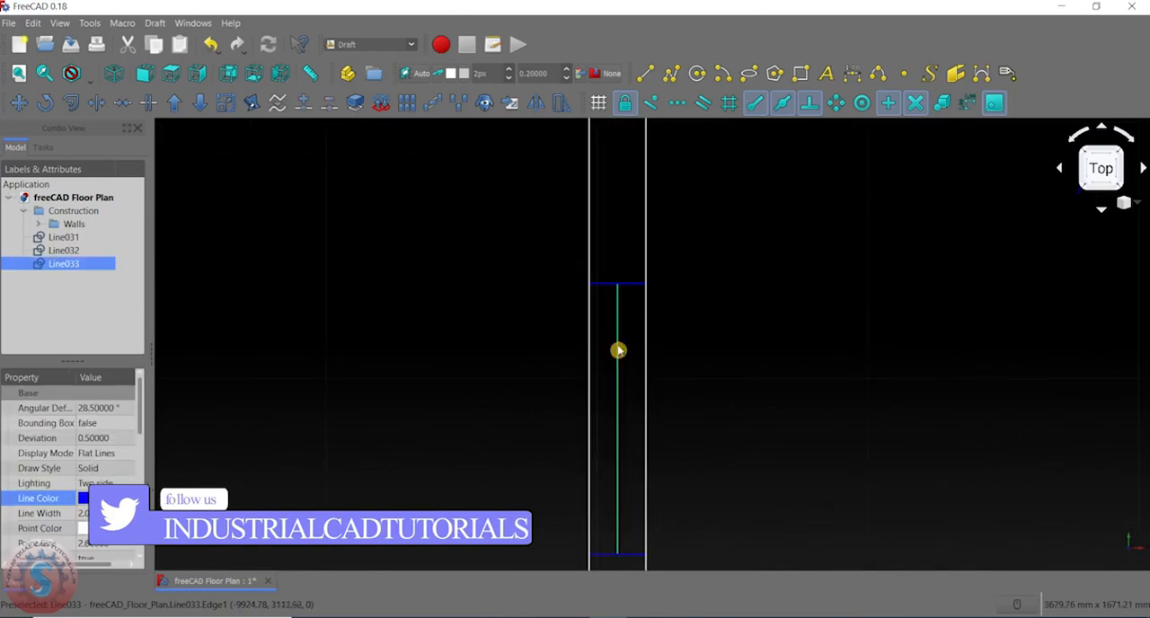
left_click(636, 286, "ctrl")
middle_click_drag(609, 351, 567, 295)
left_click(608, 397, "ctrl")
scroll(527, 290, "down", 12)
scroll(566, 230, "up", 4)
middle_click_drag(565, 248, 588, 226)
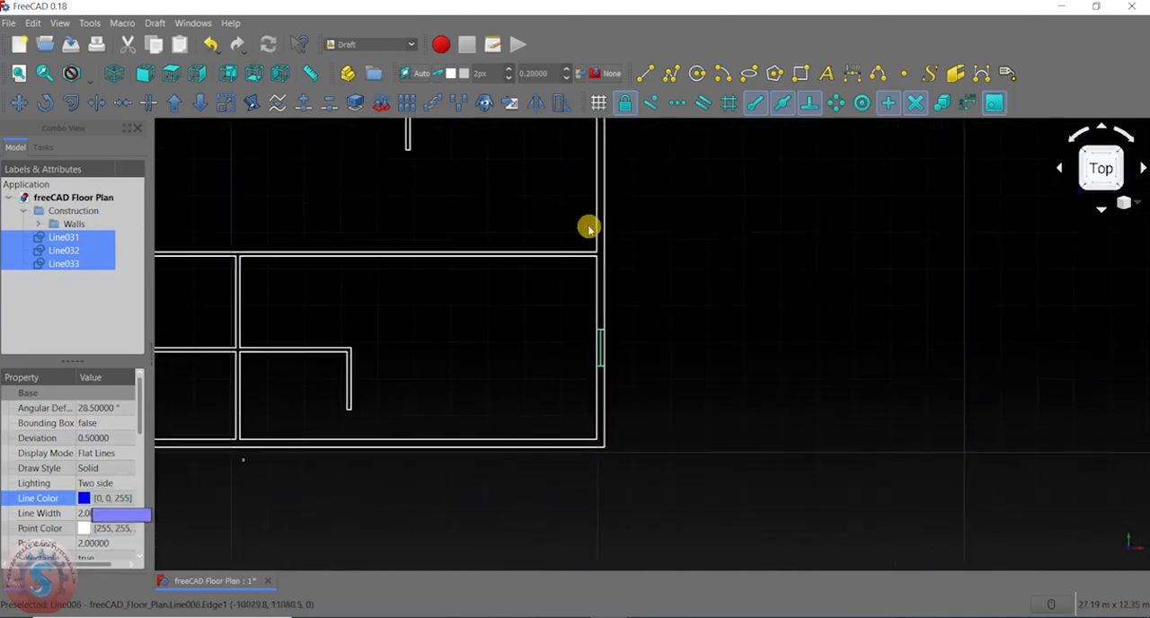
left_click(29, 103)
scroll(605, 354, "up", 6)
middle_click_drag(572, 490, 534, 367)
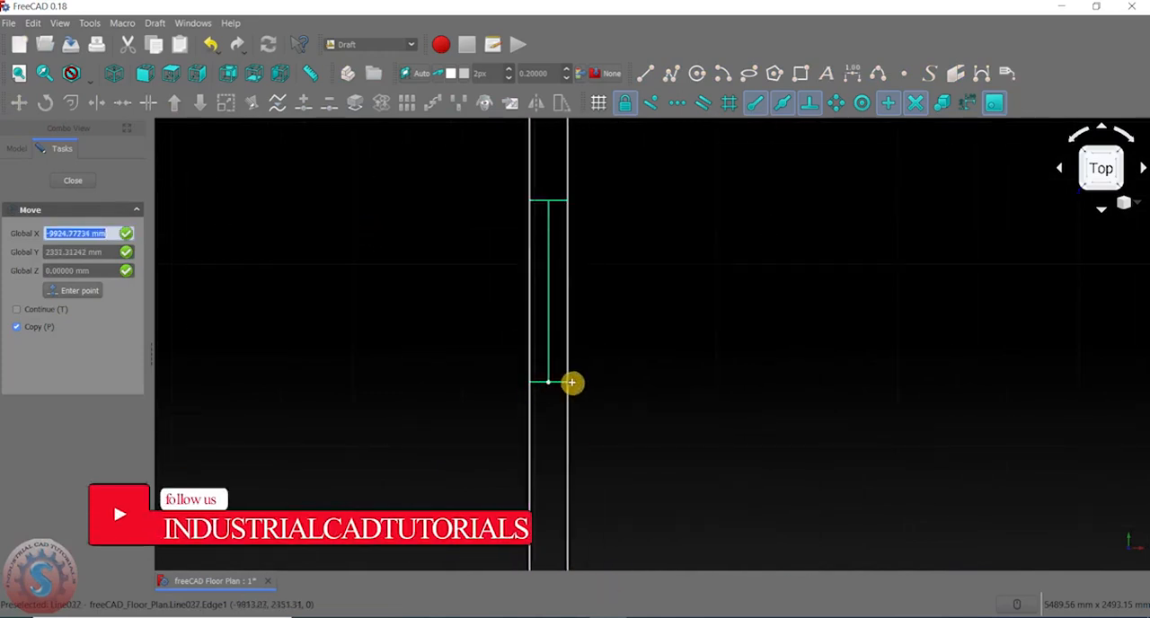
left_click(567, 383)
scroll(568, 385, "down", 6)
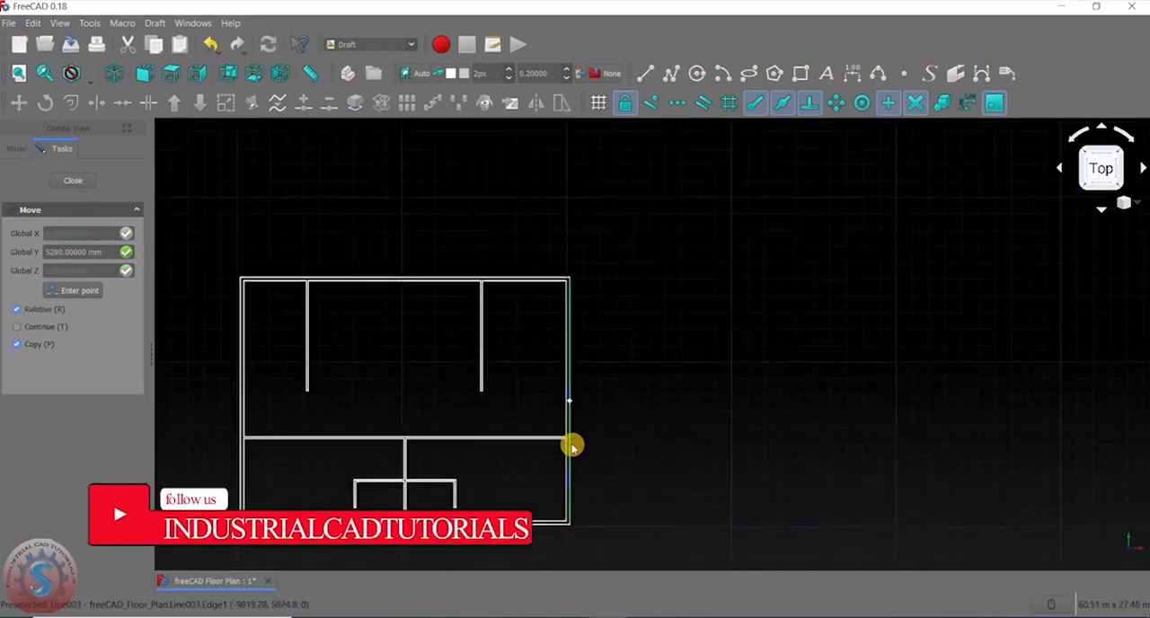
scroll(571, 383, "up", 4)
scroll(567, 299, "up", 4)
scroll(558, 462, "down", 2)
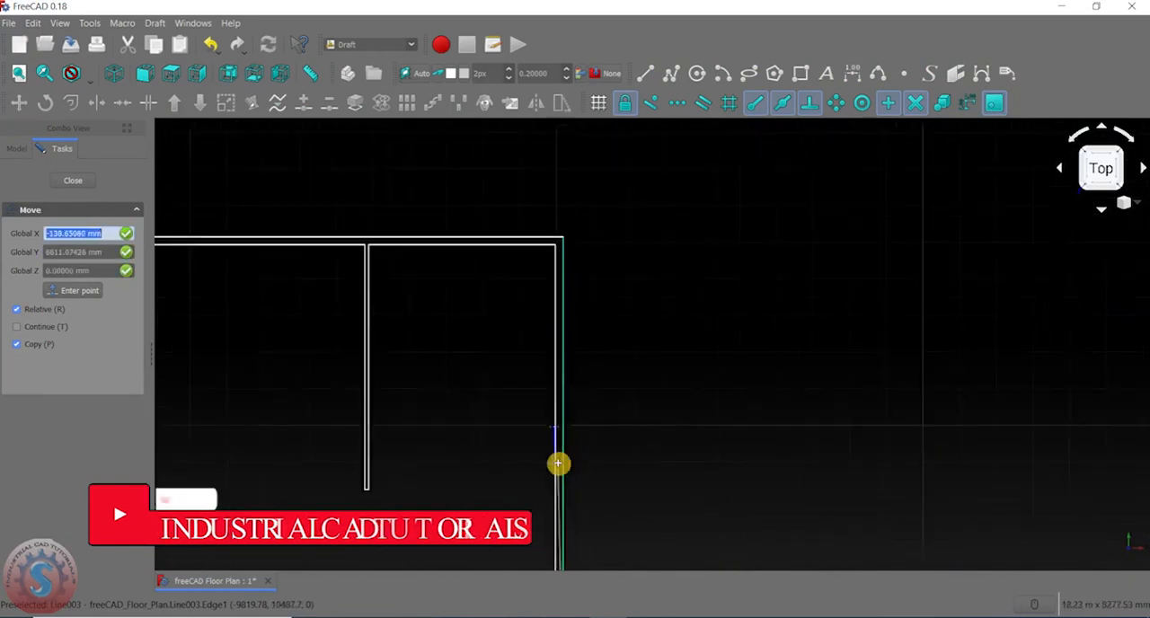
scroll(559, 463, "down", 2)
middle_click_drag(568, 510, 578, 342)
scroll(572, 359, "up", 4)
key("shift")
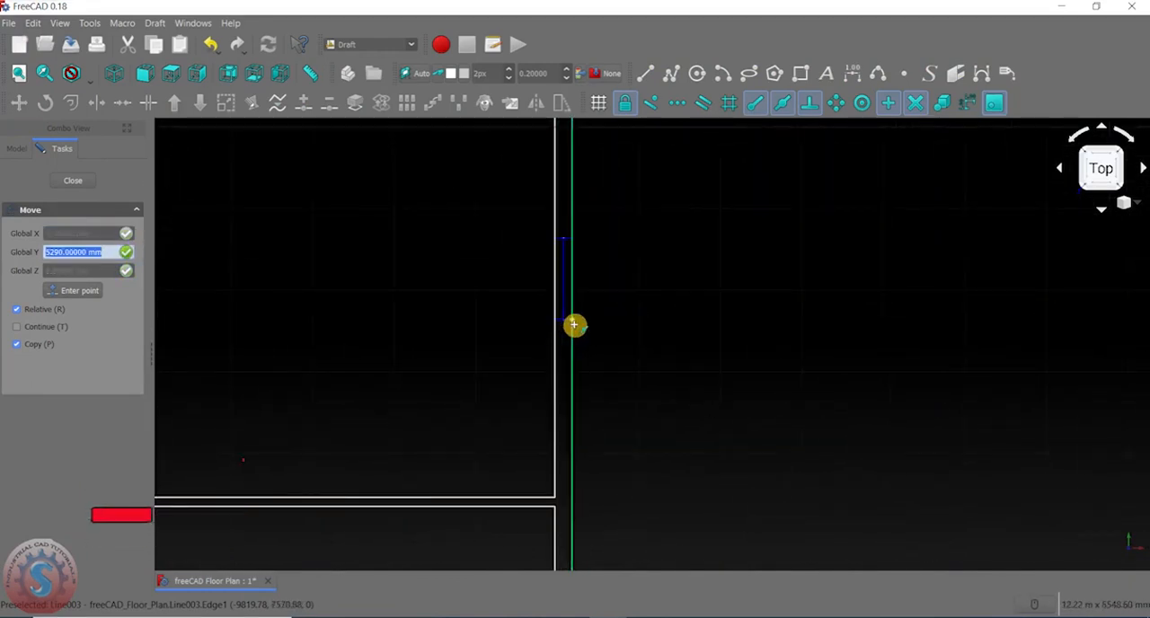
left_click(573, 325)
- Copy the upper right window onto the outer left wall, offset -19.79 m in X and 2535 mm in Y, with the Move tool
scroll(603, 367, "down", 5)
scroll(596, 354, "up", 4)
scroll(596, 354, "up", 3)
left_click(570, 477)
scroll(570, 478, "down", 4)
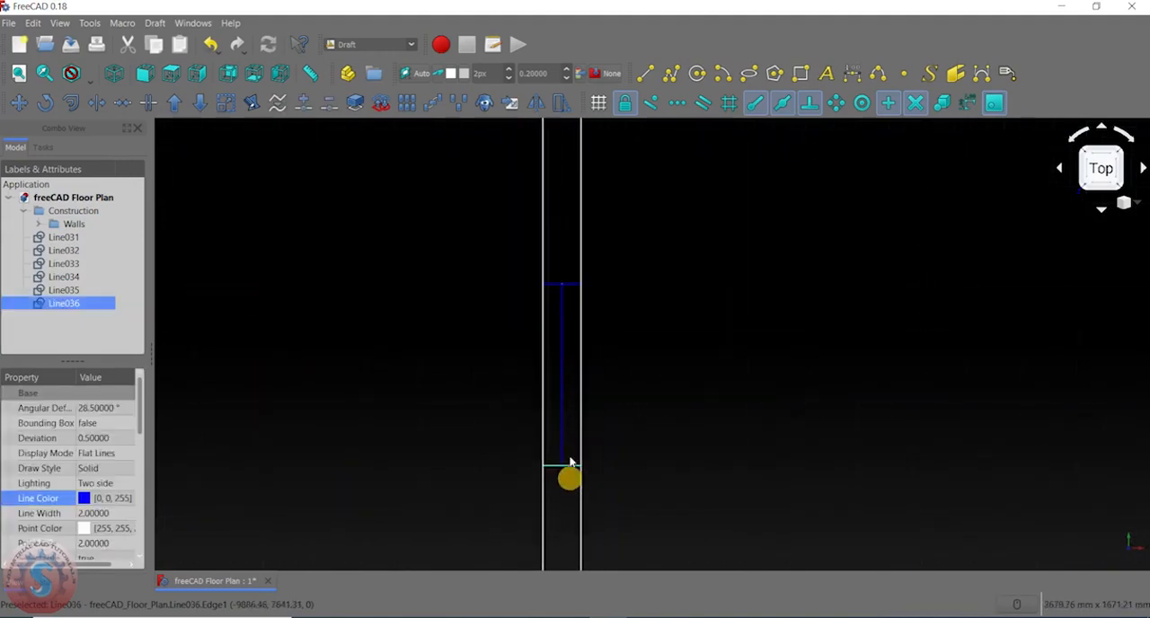
left_click(561, 426, "ctrl")
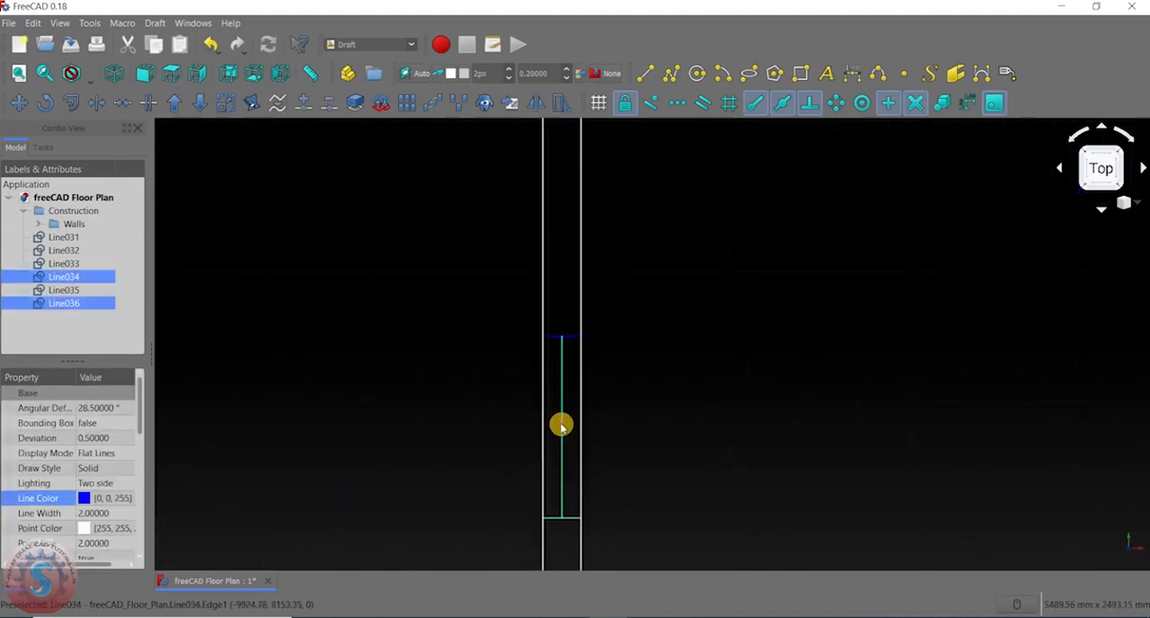
left_click(553, 338, "ctrl")
scroll(554, 377, "down", 4)
middle_click_drag(553, 386, 549, 213)
scroll(545, 242, "up", 6)
middle_click_drag(537, 301, 477, 371)
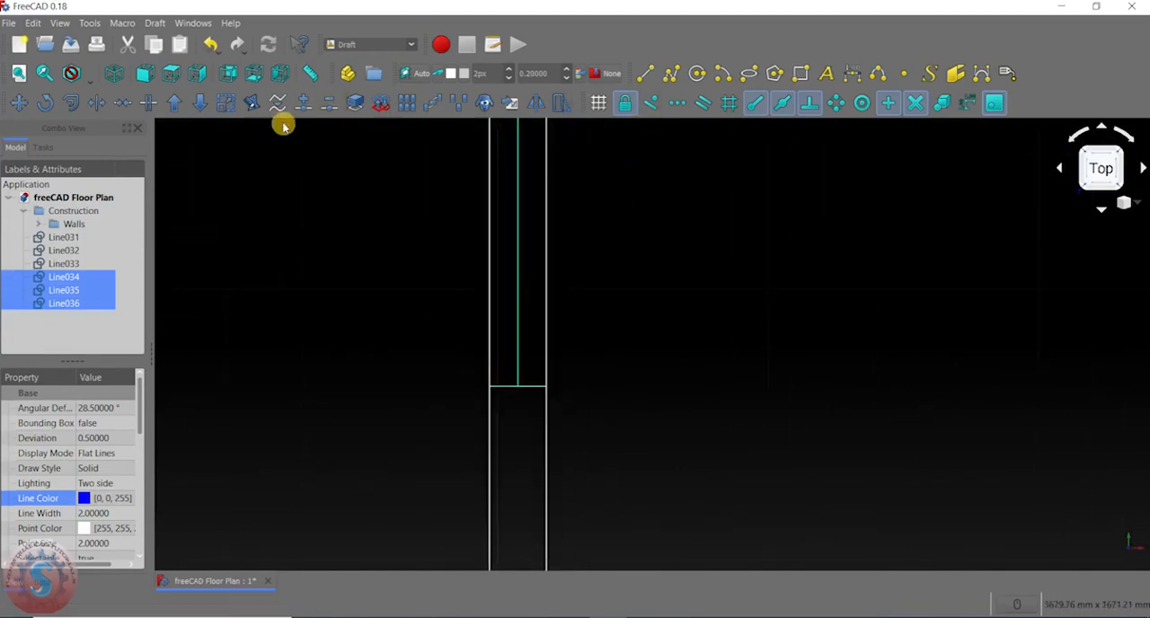
left_click(18, 102)
scroll(544, 382, "up", 2)
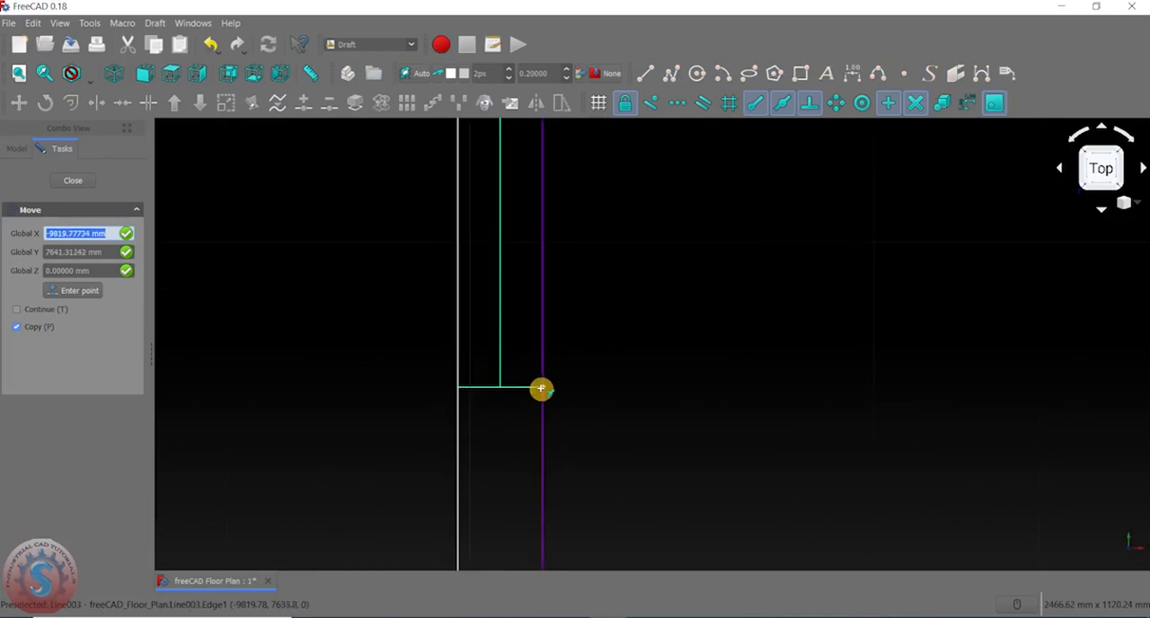
left_click(541, 389)
scroll(545, 334, "down", 12)
middle_click_drag(559, 284, 557, 457)
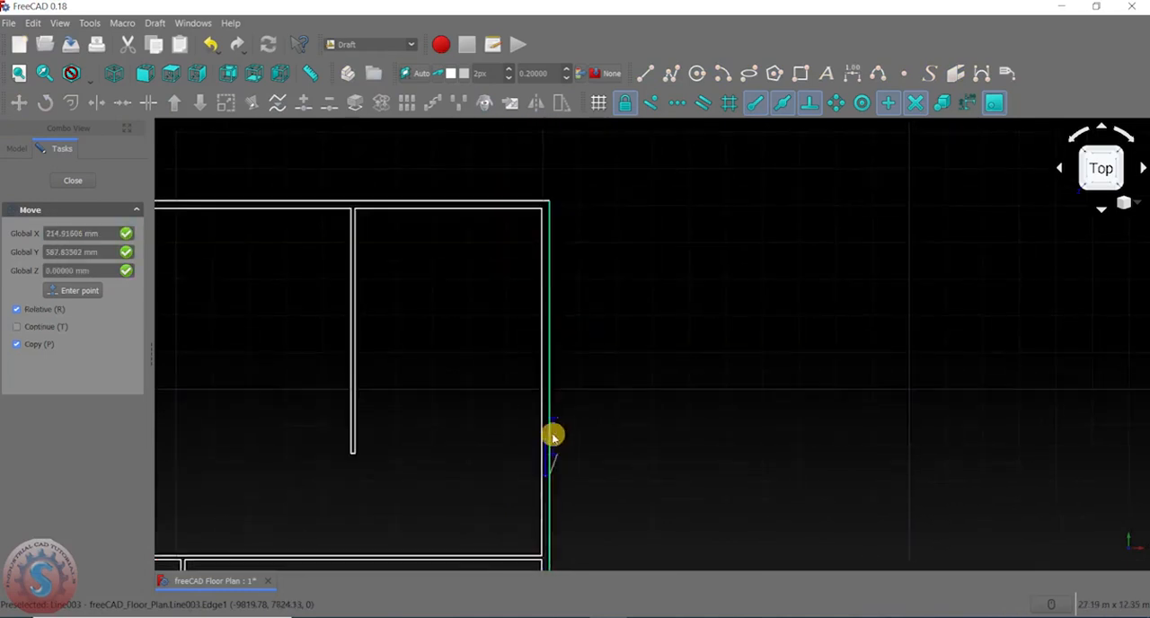
scroll(545, 333, "up", 2)
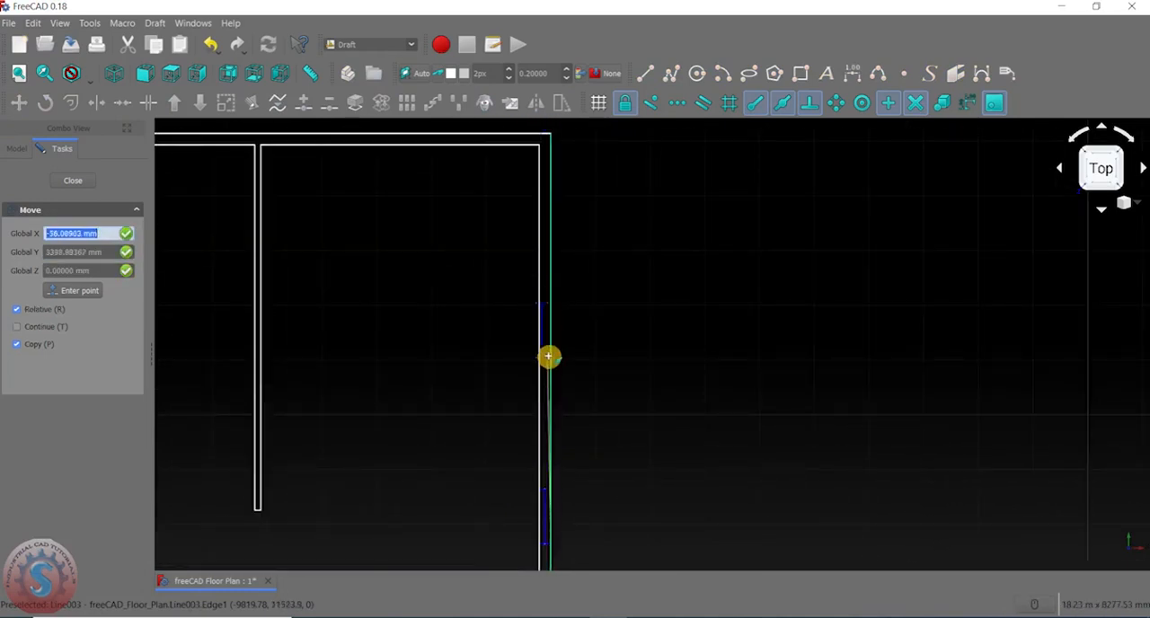
scroll(548, 357, "up", 4)
left_click(556, 351)
scroll(555, 348, "down", 3)
scroll(554, 353, "down", 2)
scroll(557, 311, "up", 2)
scroll(552, 350, "up", 4)
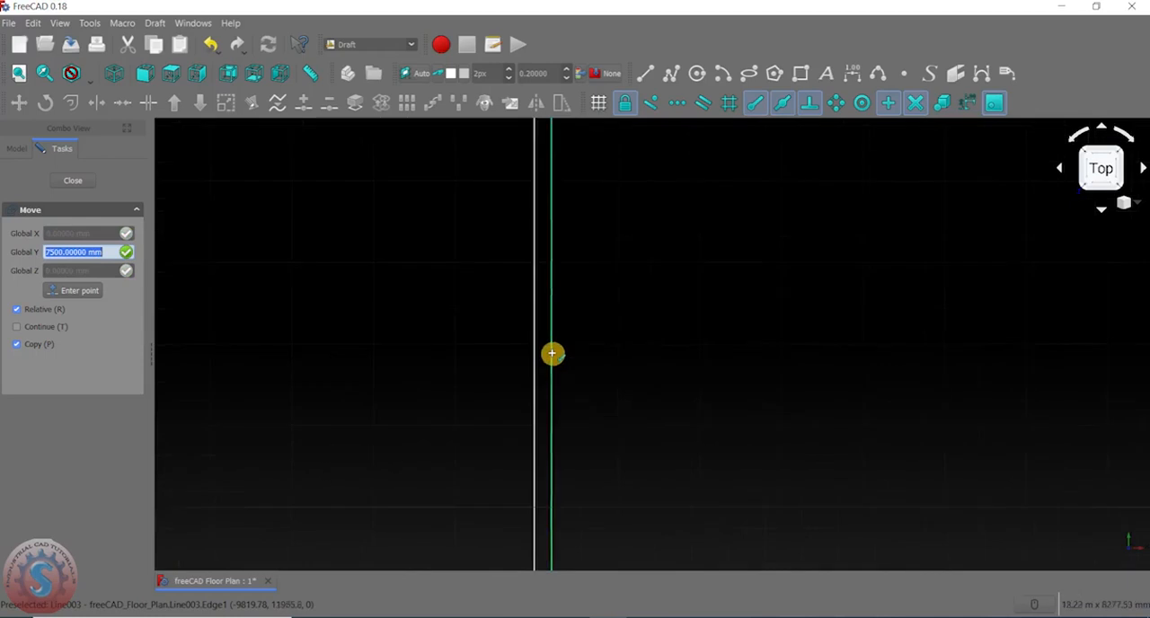
scroll(547, 428, "down", 4)
scroll(544, 423, "up", 3)
scroll(512, 418, "down", 5)
scroll(297, 391, "up", 5)
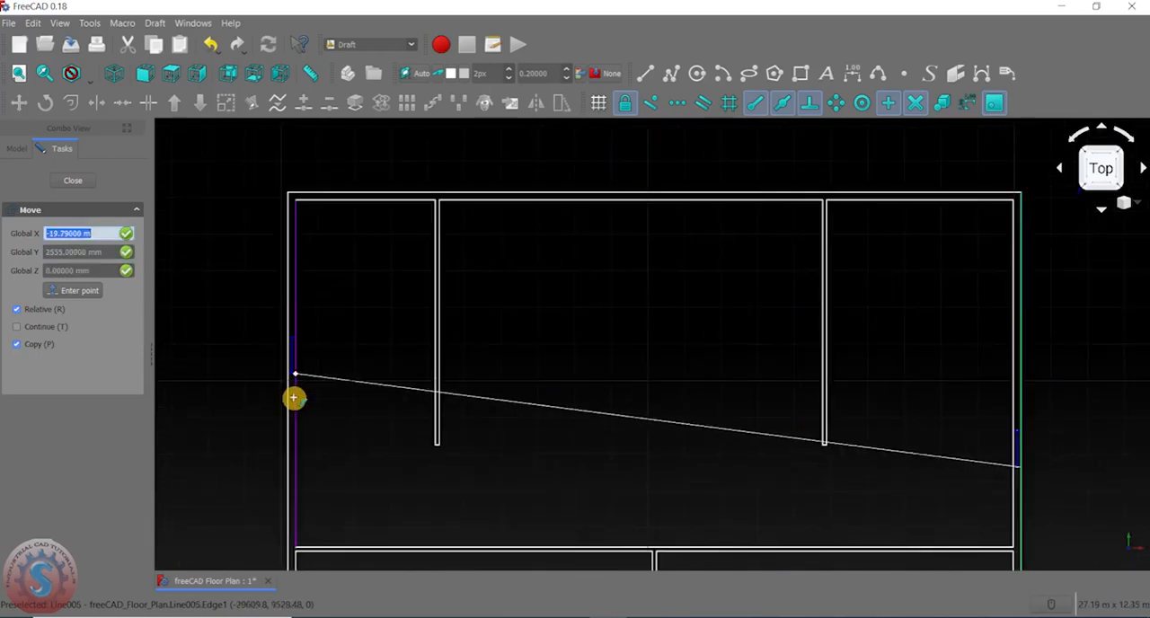
left_click(299, 354)
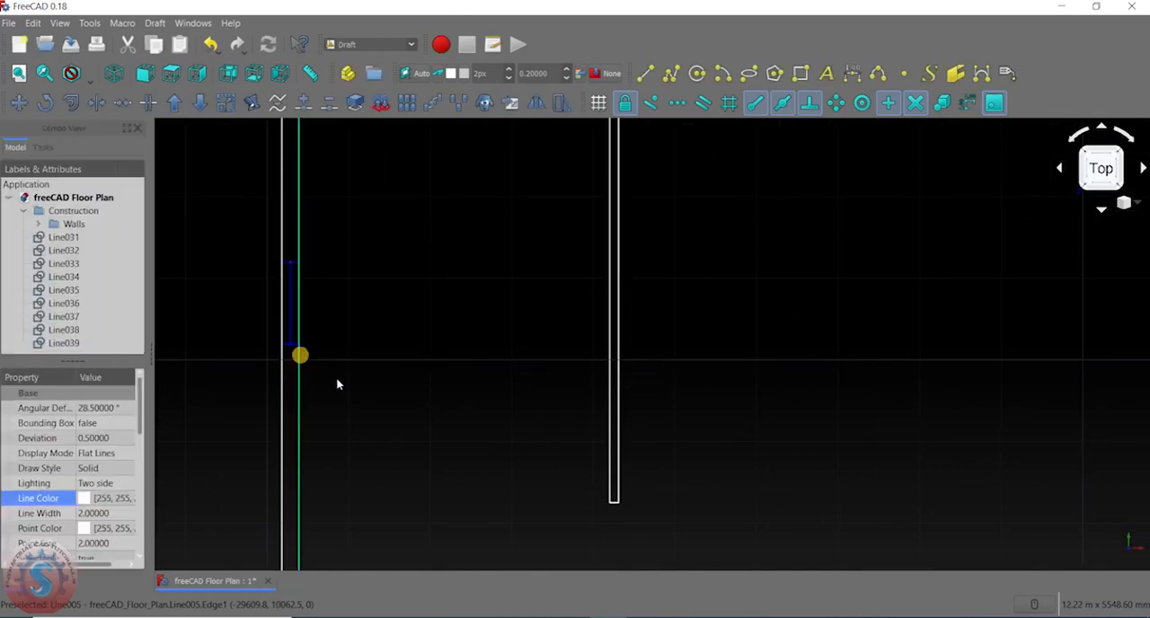
scroll(378, 400, "down", 5)
scroll(702, 340, "up", 4)
scroll(719, 323, "up", 3)
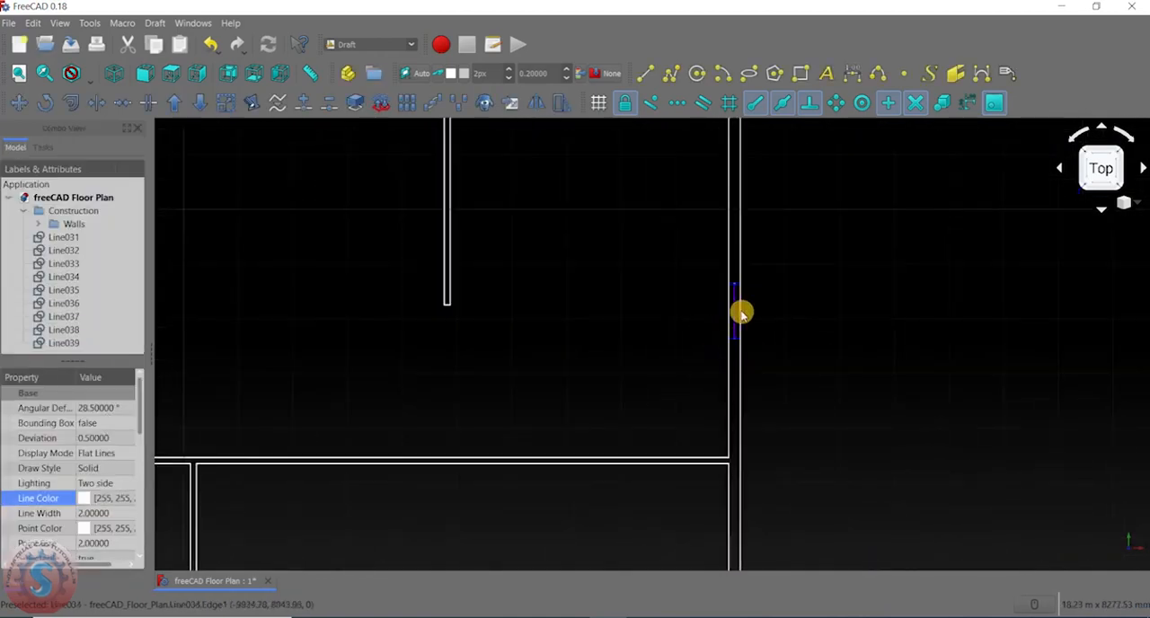
scroll(706, 315, "down", 5)
scroll(663, 362, "up", 3)
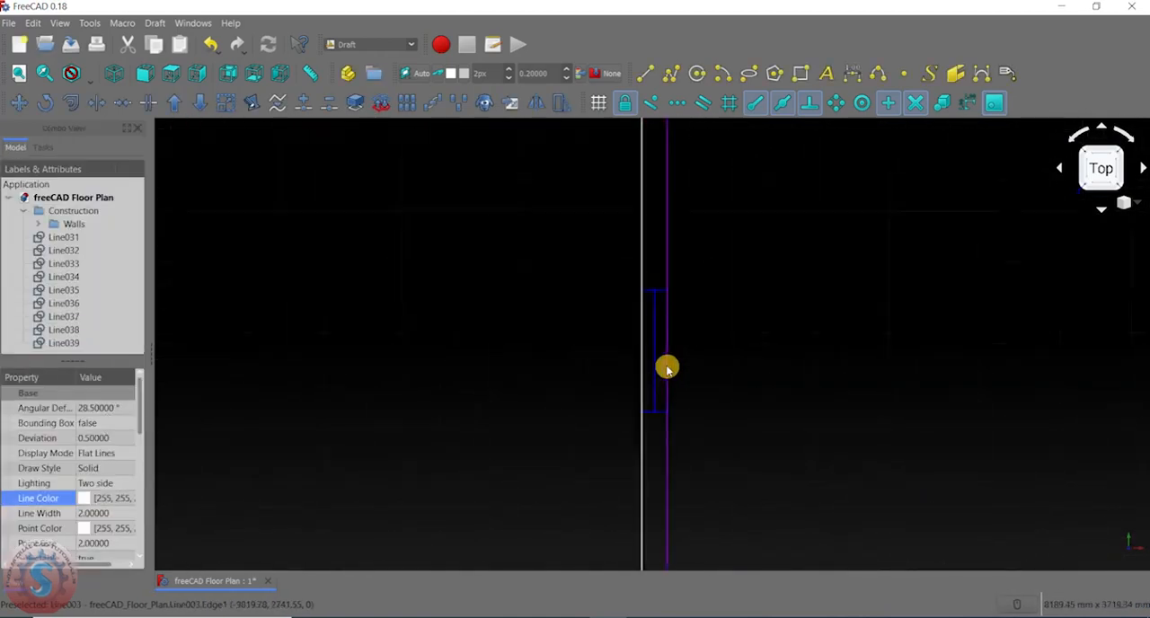
scroll(663, 362, "down", 2)
left_click(30, 105)
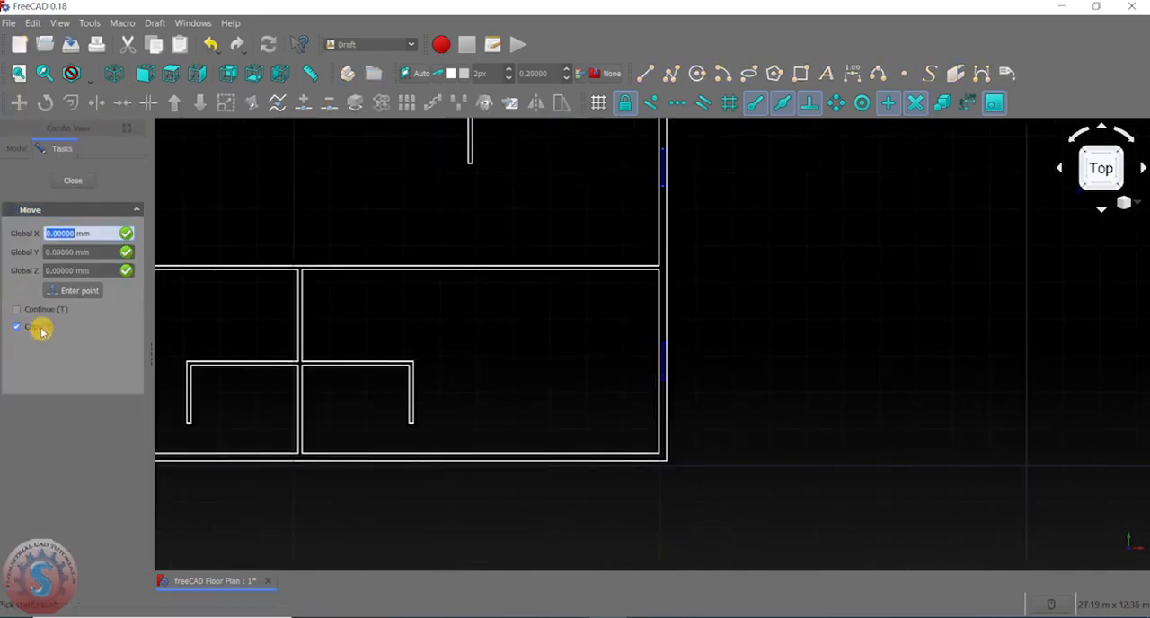
left_click(93, 176)
- Copy the left wall's window 7345 mm straight down into the lower-left room's outer wall with the Move tool
scroll(521, 239, "down", 5)
scroll(599, 267, "up", 5)
middle_click_drag(598, 267, 937, 270)
scroll(572, 279, "down", 4)
scroll(524, 260, "up", 10)
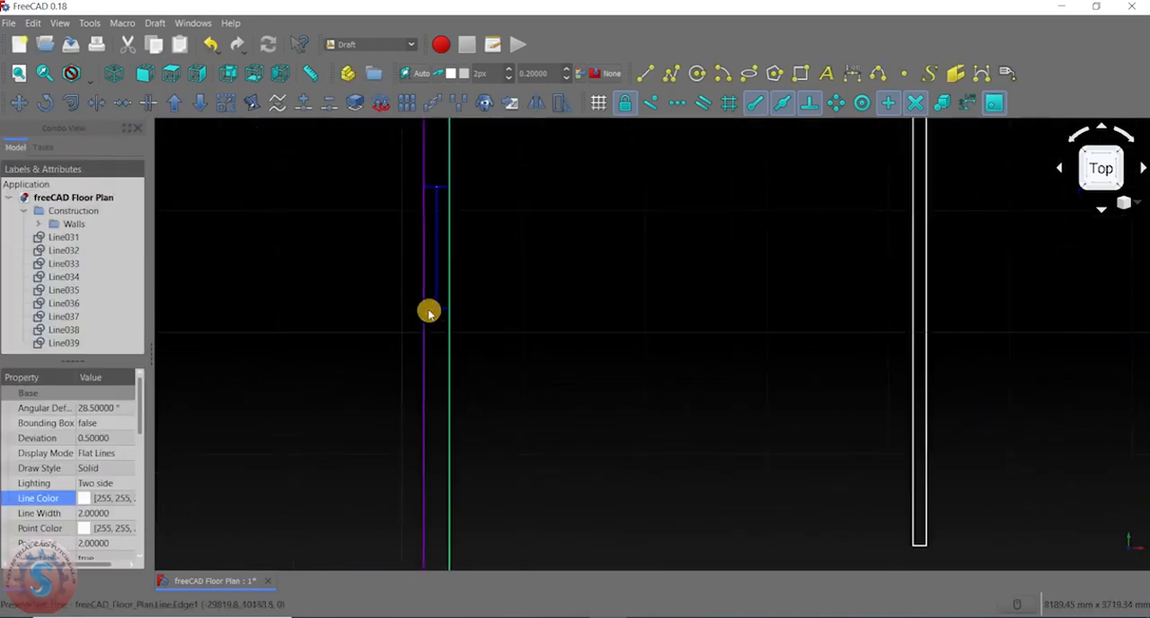
left_click(432, 310)
left_click(438, 258, "ctrl")
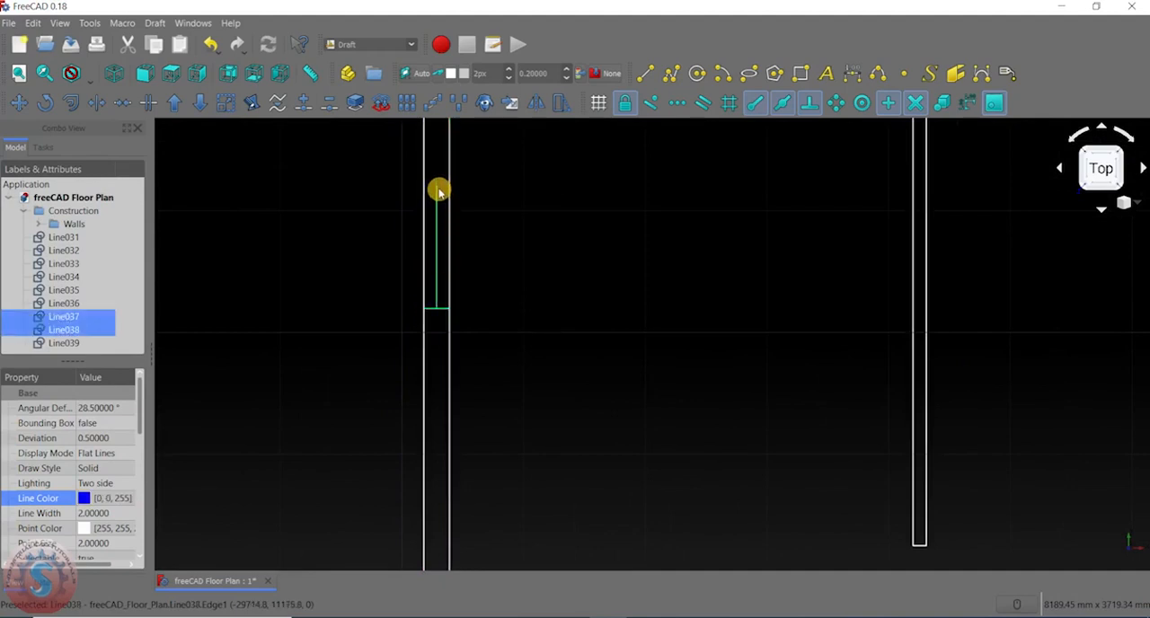
scroll(495, 308, "down", 2)
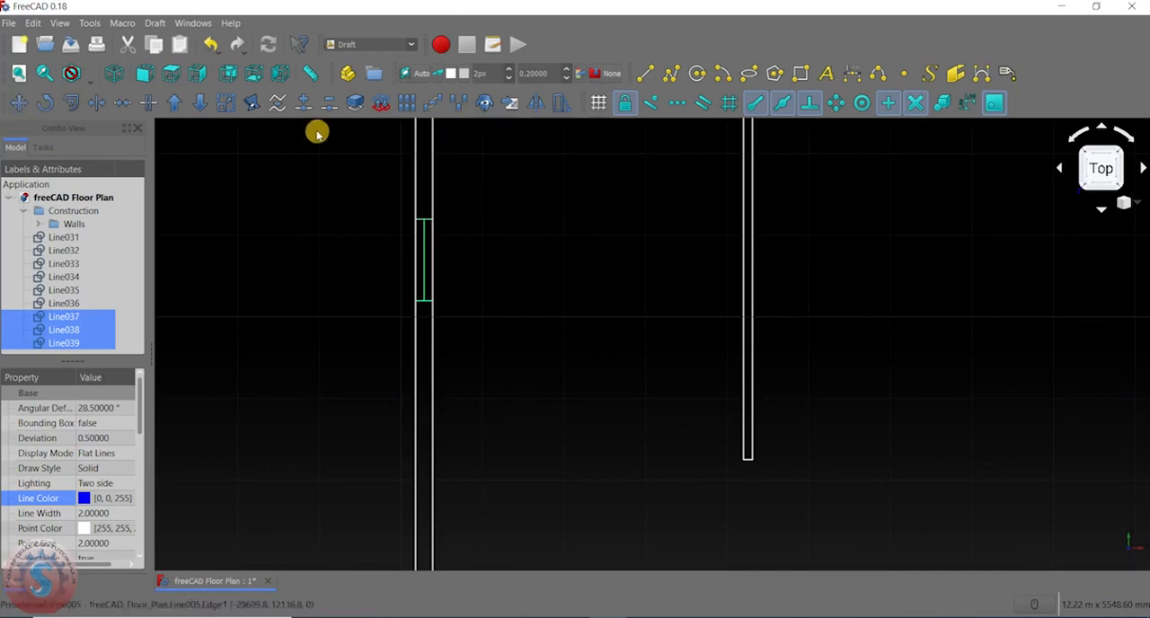
left_click(18, 103)
scroll(397, 331, "down", 4)
middle_click_drag(395, 328, 427, 206)
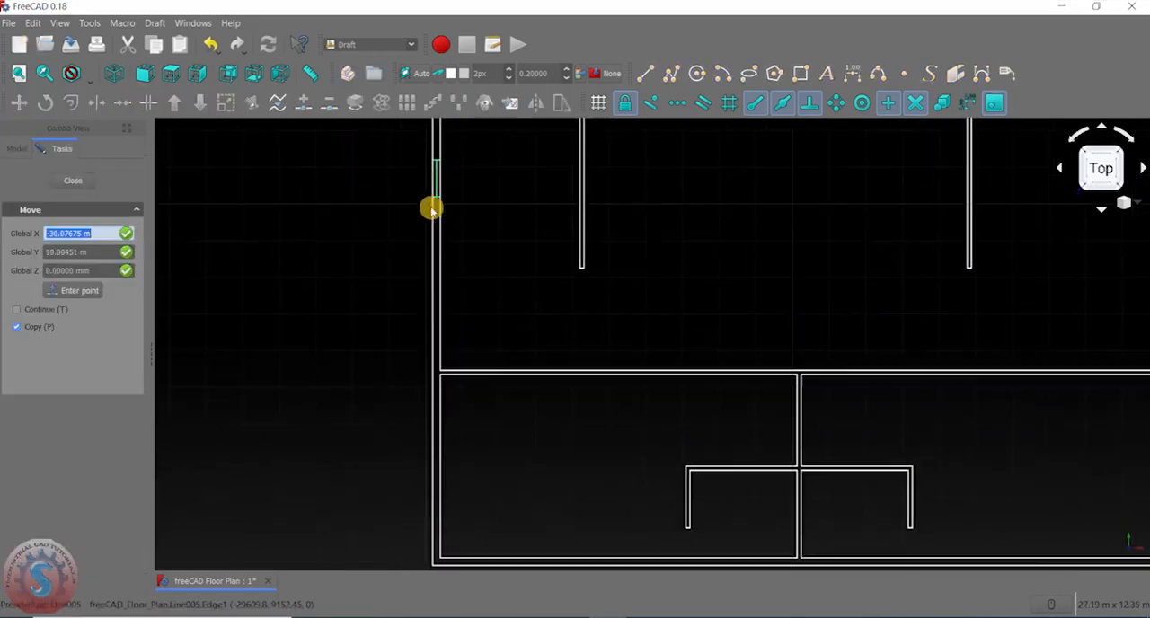
scroll(429, 206, "up", 4)
left_click(446, 183)
scroll(449, 346, "down", 4)
scroll(441, 252, "up", 5)
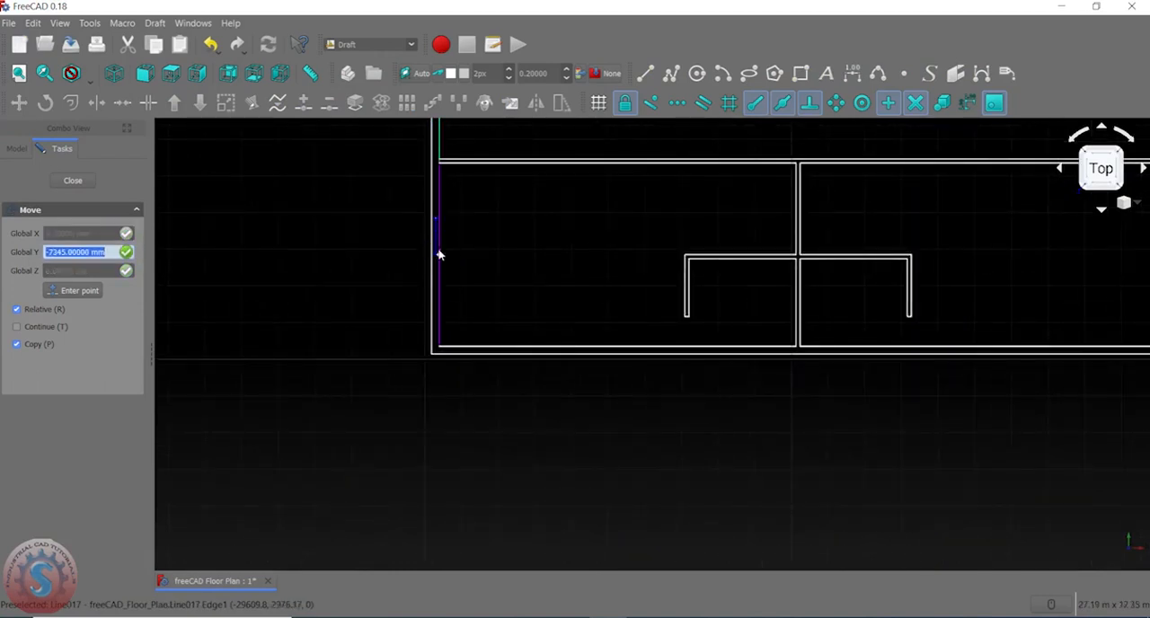
left_click(439, 255)
- Examine the window symbols on both side walls across the whole floor plan
scroll(380, 372, "down", 4)
scroll(387, 311, "up", 5)
middle_click_drag(387, 311, 647, 348)
scroll(391, 330, "down", 6)
scroll(699, 330, "up", 4)
scroll(552, 315, "down", 4)
scroll(446, 288, "up", 4)
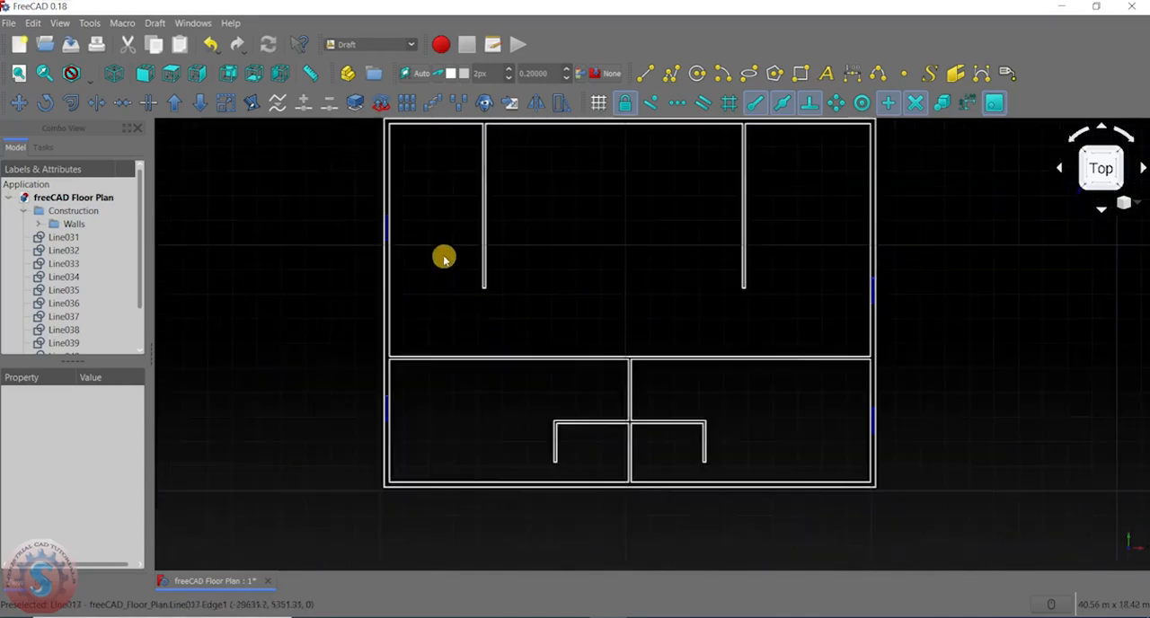
scroll(444, 258, "down", 2)
middle_click_drag(675, 317, 630, 268)
scroll(646, 338, "up", 4)
scroll(647, 336, "down", 4)
scroll(620, 288, "up", 3)
scroll(599, 311, "down", 4)
scroll(449, 352, "up", 2)
- Copy the upper window of the outer right wall into the open lower-left room, offset about -16.85 m in X and -6150 mm in Y
scroll(503, 335, "up", 2)
scroll(476, 393, "down", 4)
scroll(614, 315, "up", 2)
scroll(580, 336, "up", 5)
scroll(624, 304, "up", 3)
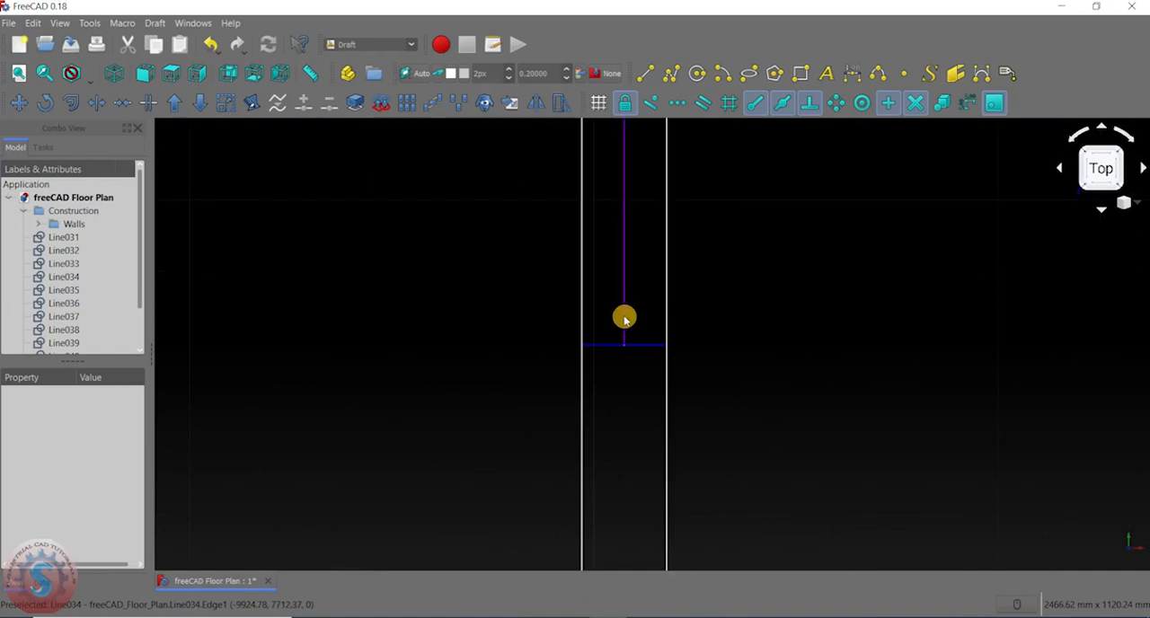
left_click(627, 317)
left_click(620, 353, "ctrl")
scroll(581, 393, "down", 2)
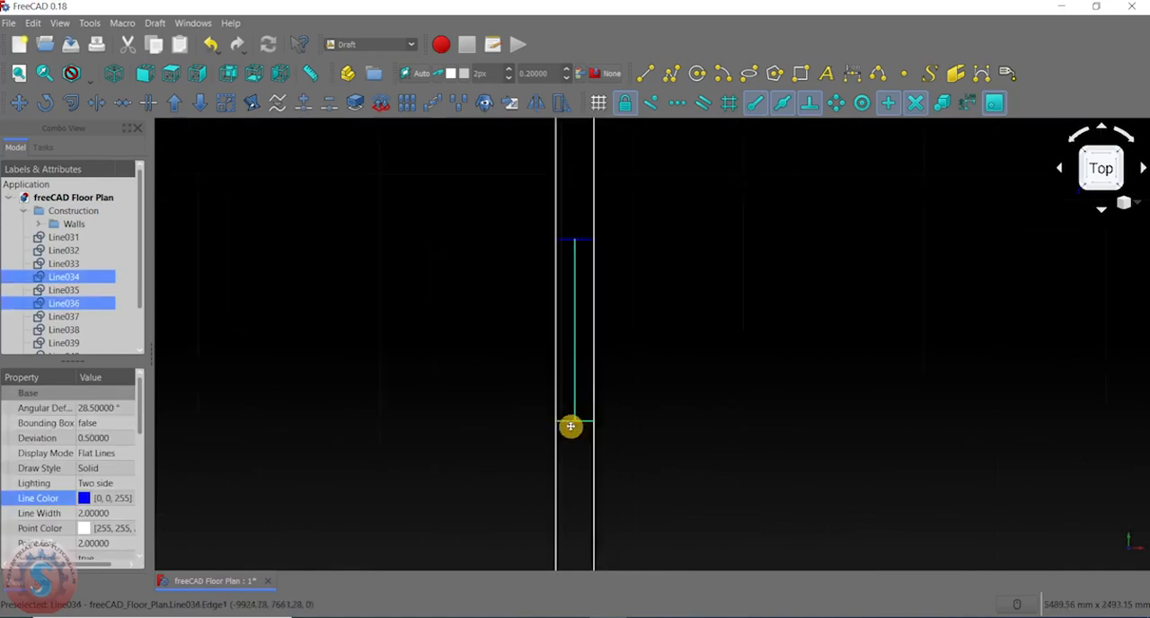
scroll(565, 319, "down", 3)
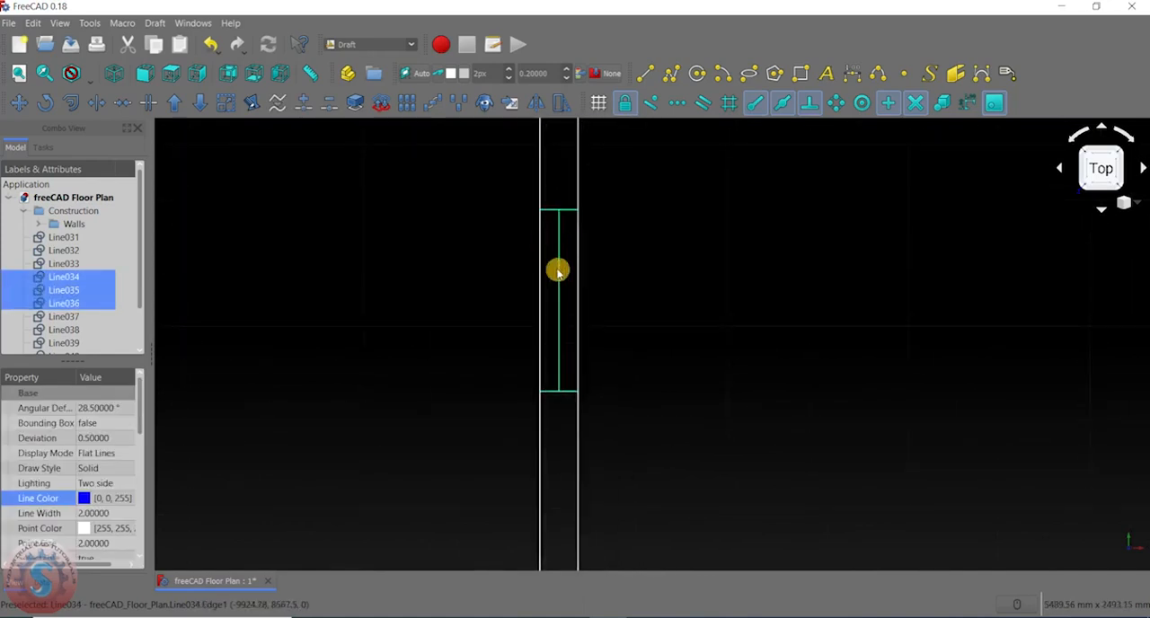
left_click(25, 104)
scroll(431, 226, "up", 3)
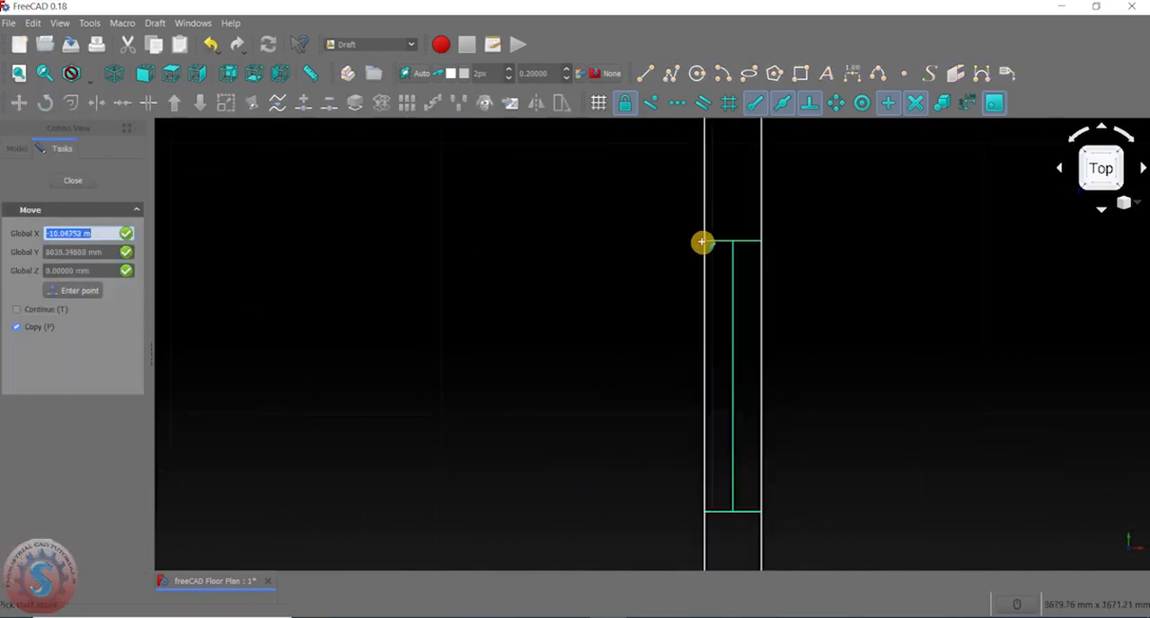
left_click(708, 241)
scroll(708, 241, "down", 5)
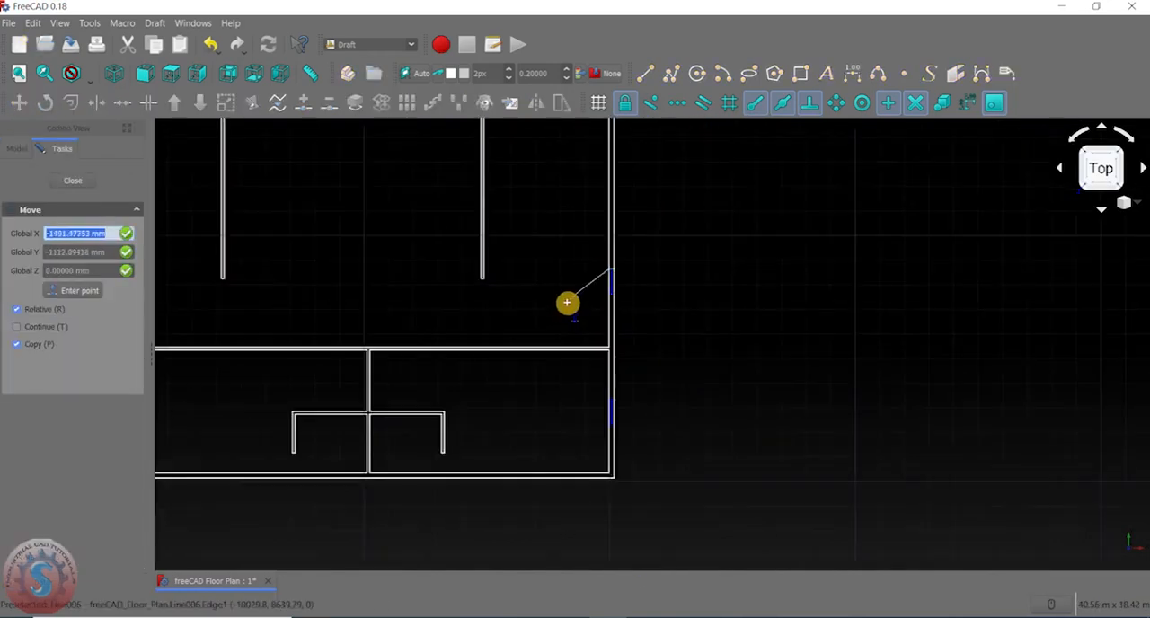
scroll(342, 262, "up", 5)
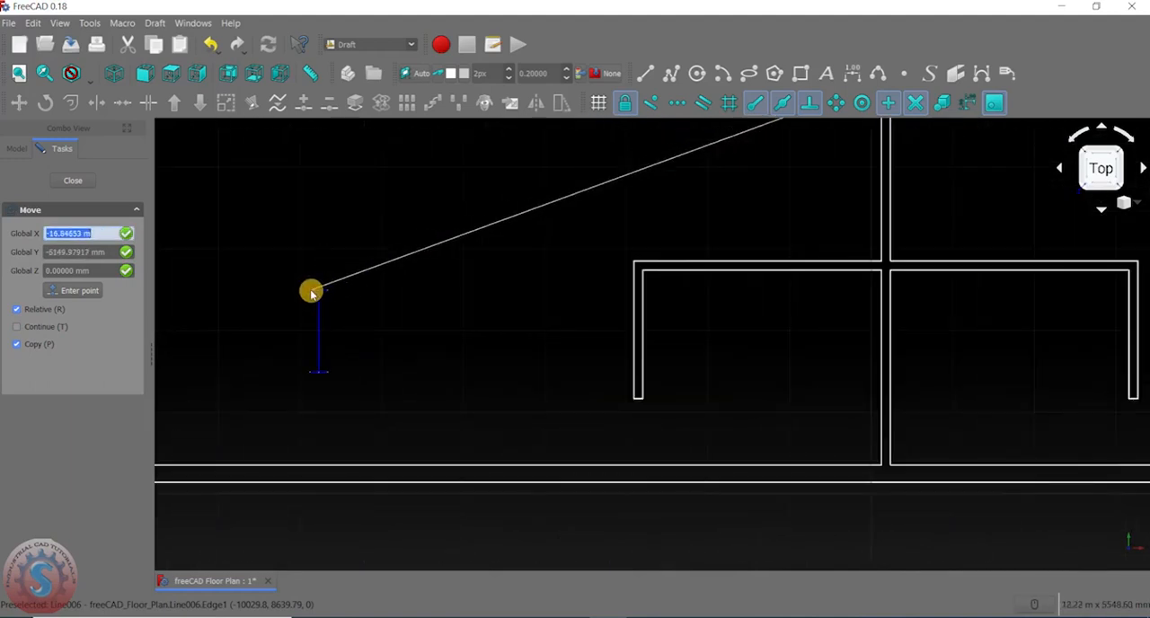
left_click(311, 292)
- Create a horizontal copy of the vertical window inside the lower-left room, rotated 270° about its lower-right corner with the Rotate tool
middle_click_drag(411, 284, 560, 255)
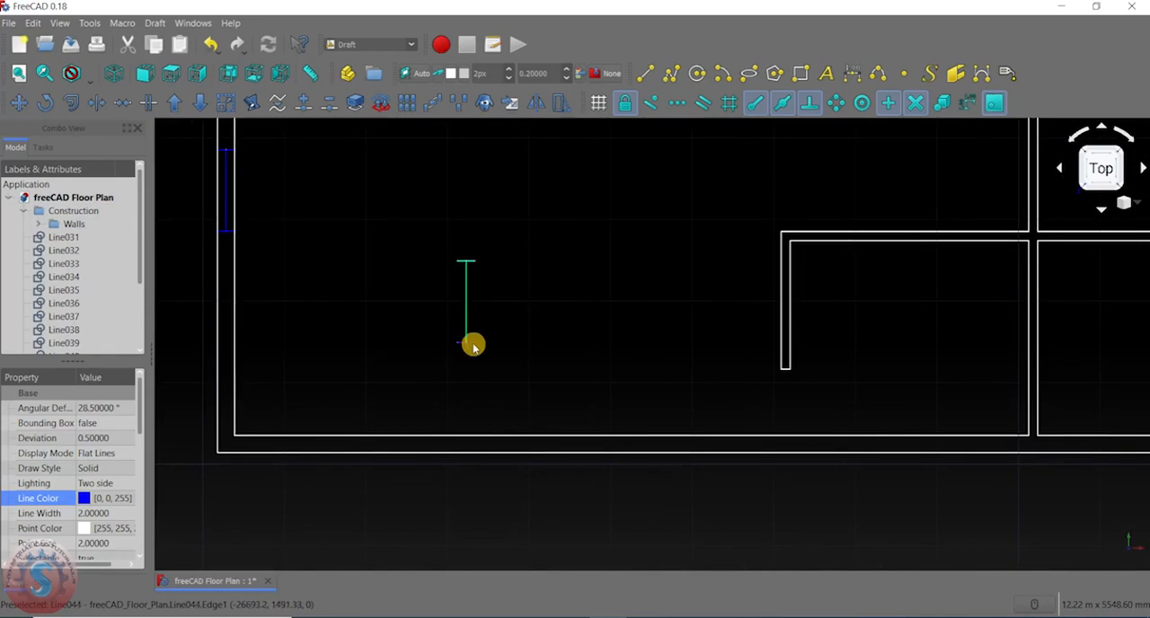
left_click(45, 103)
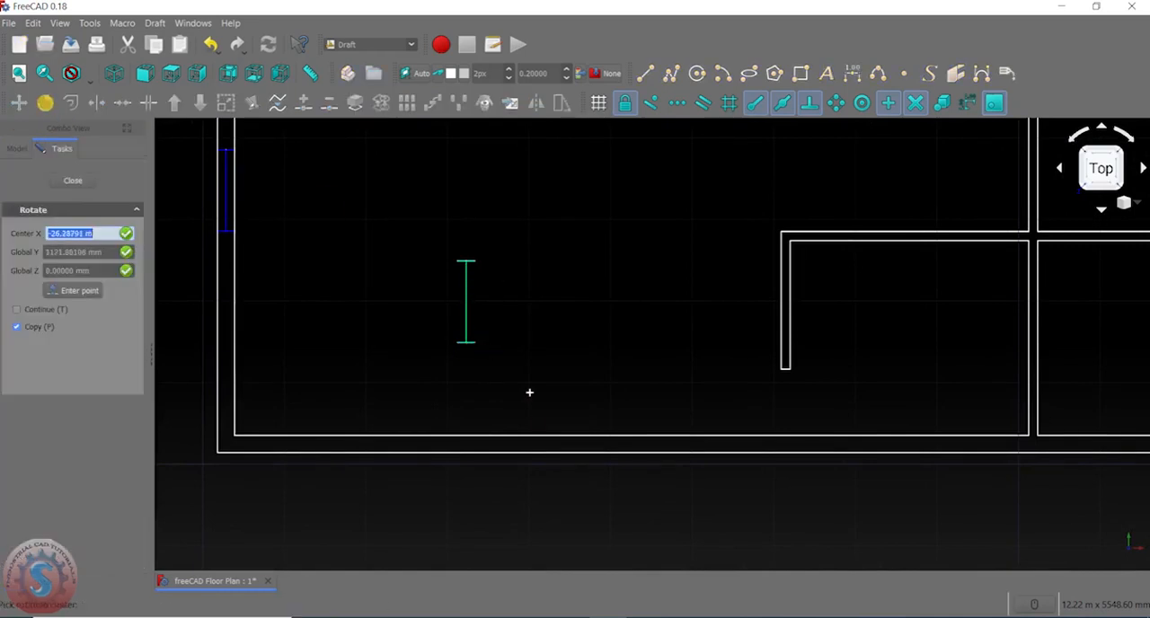
scroll(529, 390, "up", 2)
left_click(446, 307)
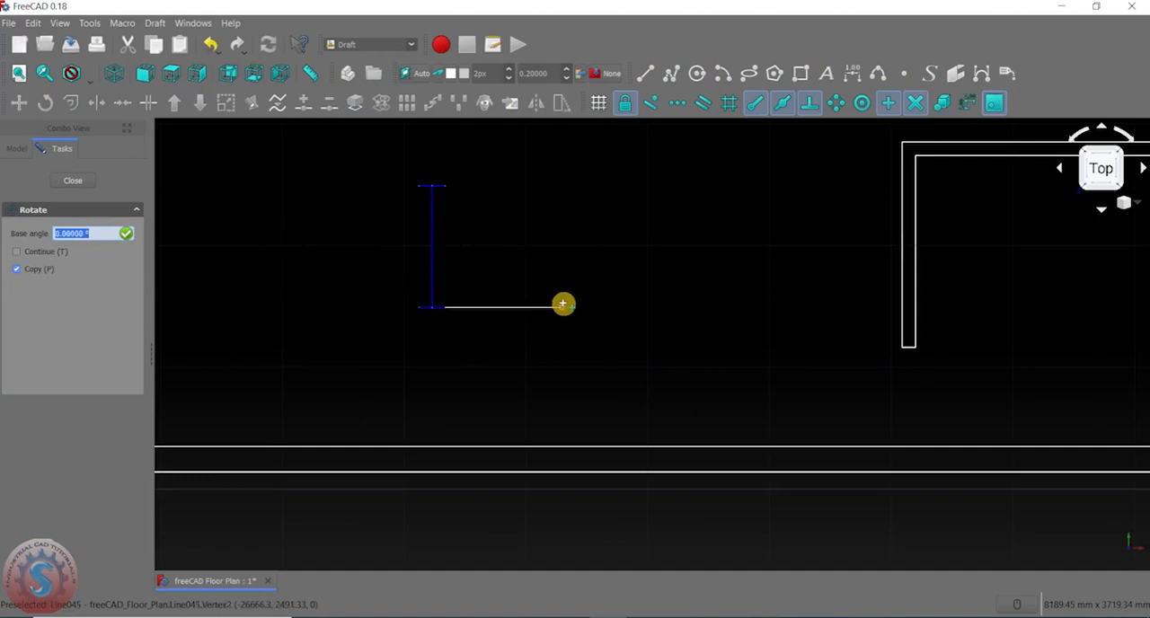
left_click(566, 309)
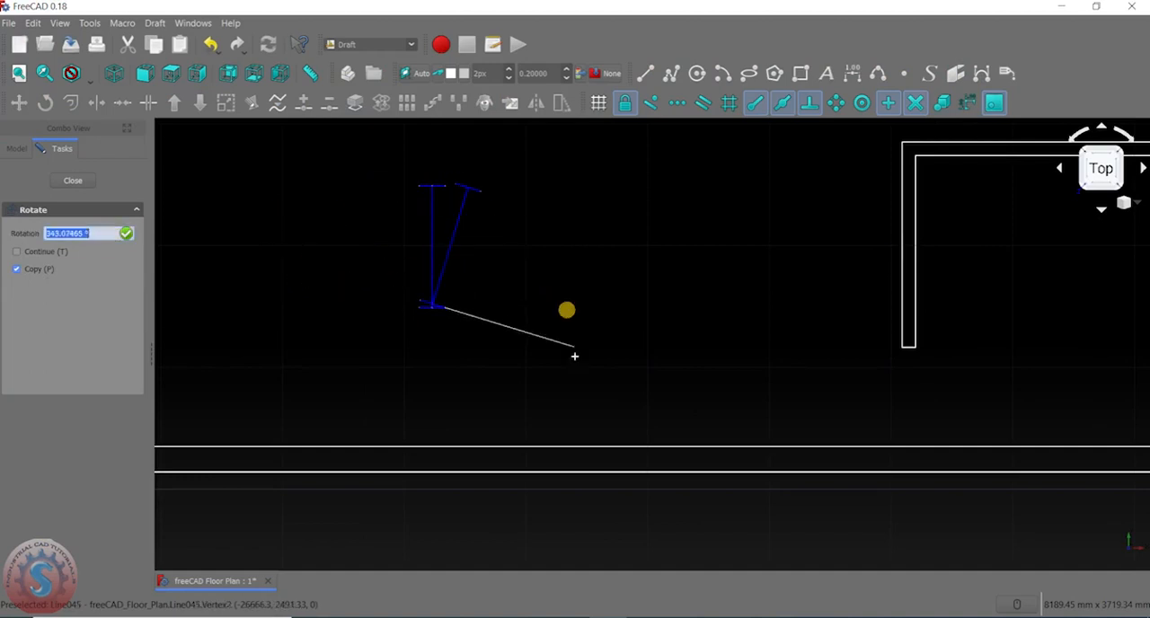
left_click(447, 377)
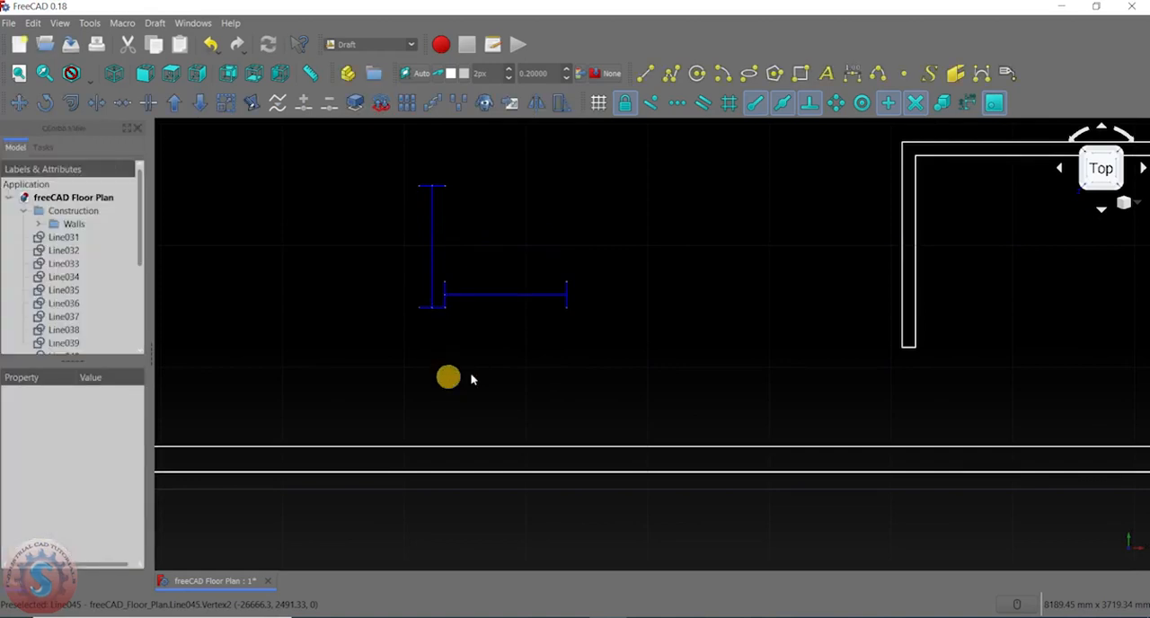
- Delete the three lines of the vertical window inside the lower-left room, keeping the horizontal copy
left_click(431, 209)
key("Delete")
left_click(439, 187)
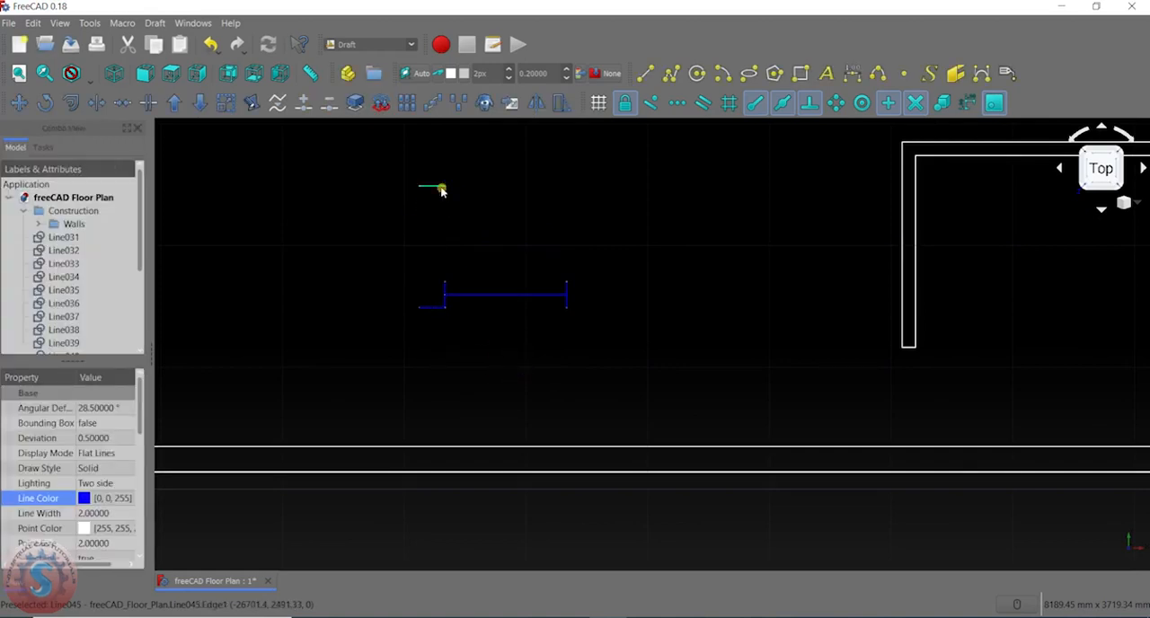
key("Delete")
left_click(434, 189)
key("Delete")
- Copy the horizontal window straight down about 1350 mm into the lower-left room's bottom outer wall with the Move tool
scroll(483, 270, "down", 2)
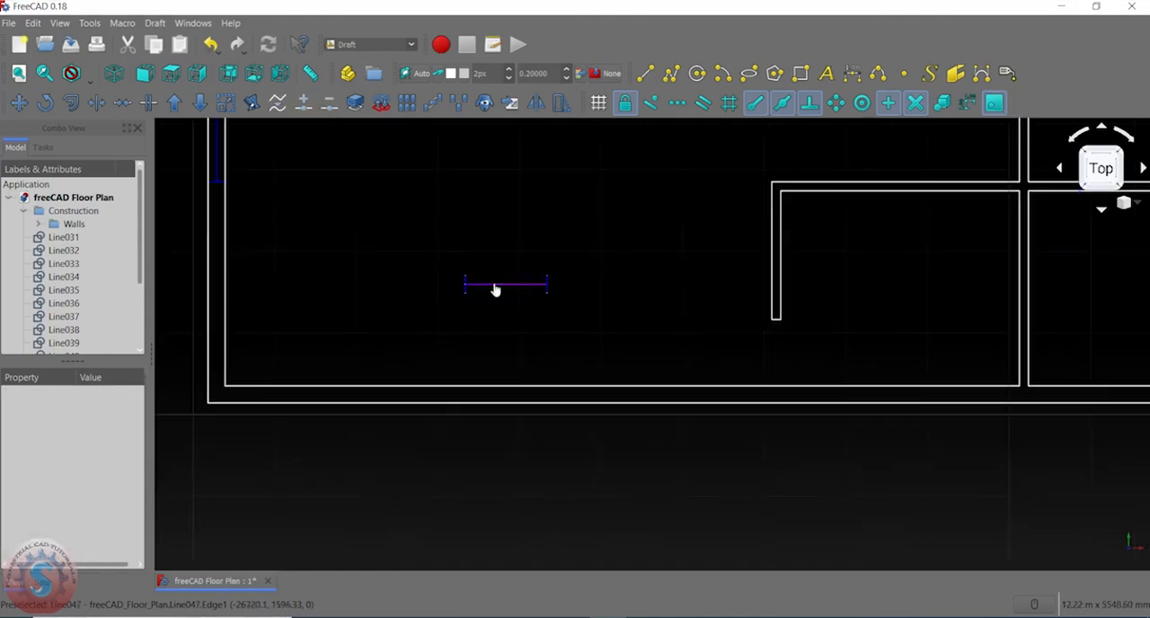
left_click(494, 286)
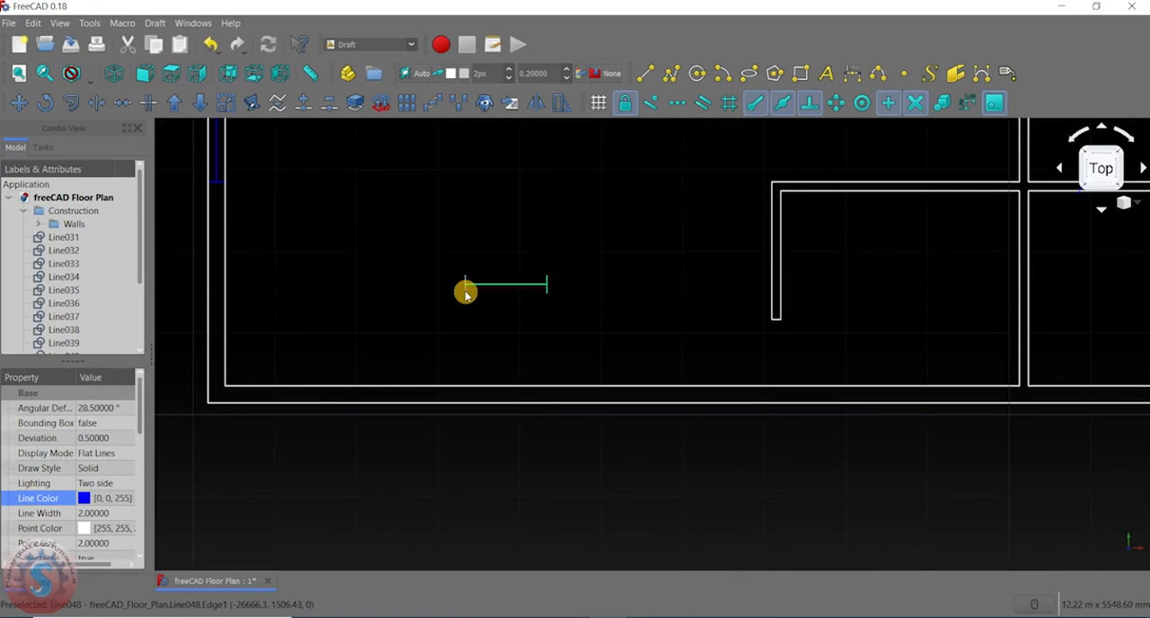
left_click(18, 103)
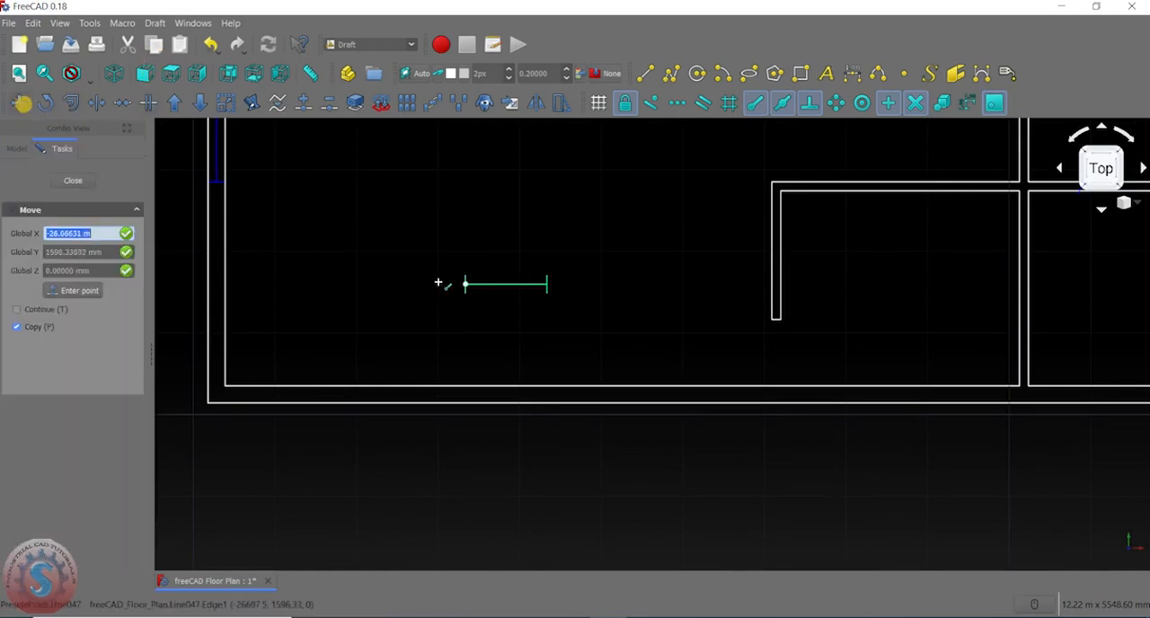
scroll(465, 286, "up", 2)
left_click(463, 282)
scroll(465, 286, "down", 3)
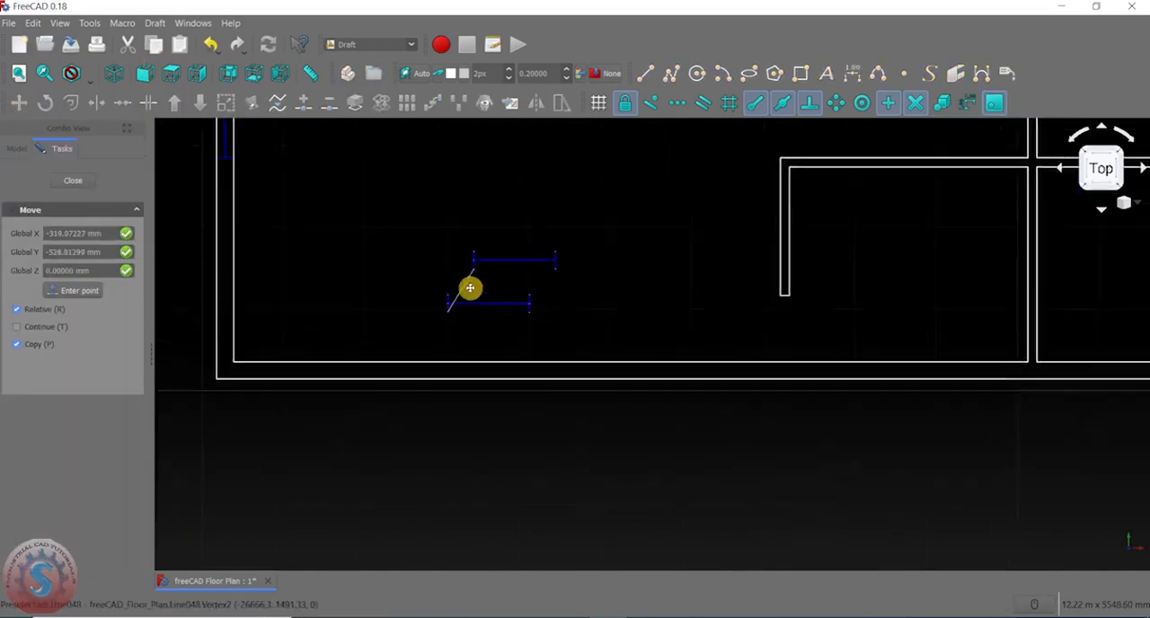
scroll(459, 310, "up", 4)
key("shift")
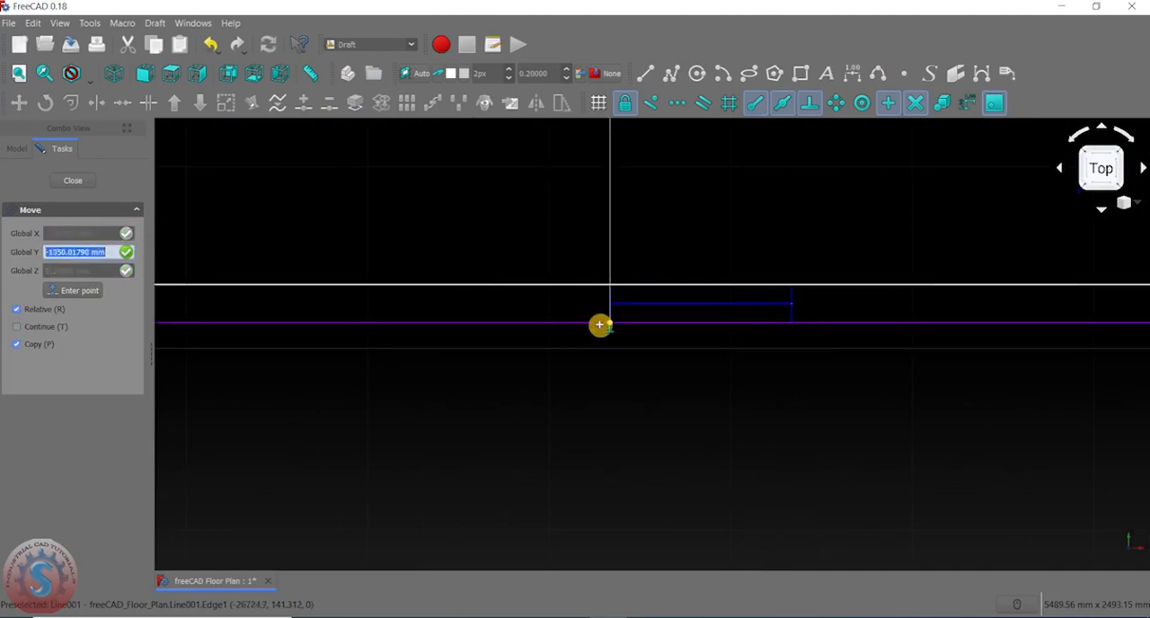
left_click(612, 322)
scroll(526, 300, "down", 4)
scroll(398, 265, "up", 4)
scroll(383, 259, "down", 3)
scroll(380, 258, "up", 2)
scroll(380, 258, "up", 3)
scroll(380, 258, "down", 4)
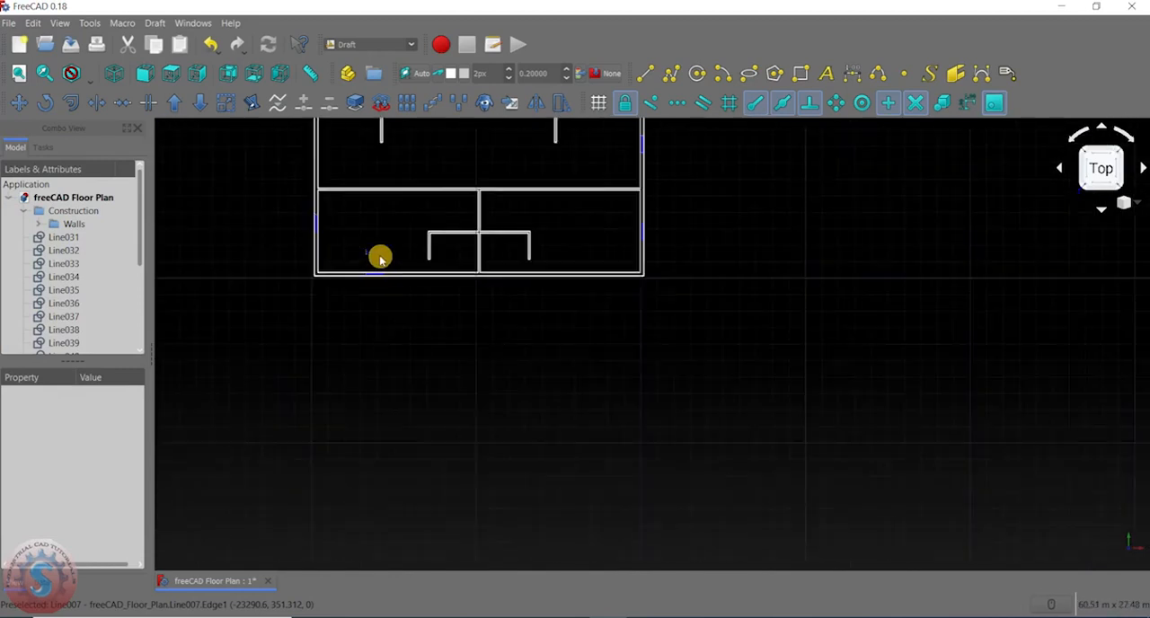
- Copy the horizontal window to the lower-right room's bottom inner wall line, offset 11.77 m in X and -1140 mm in Y
scroll(380, 258, "up", 2)
scroll(381, 309, "up", 3)
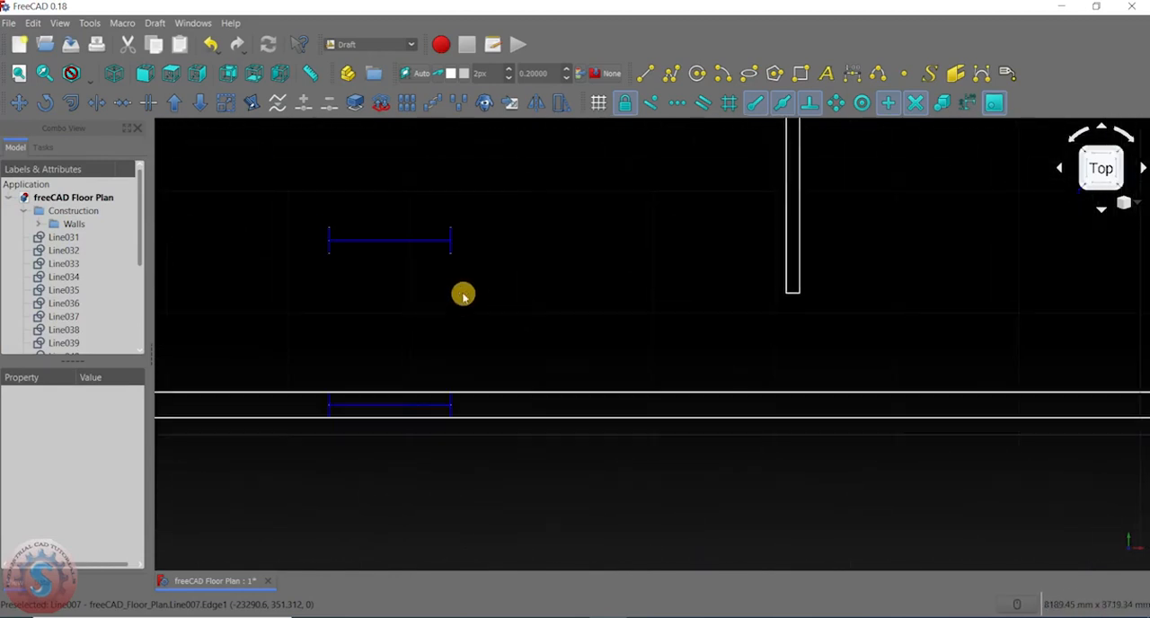
left_click(451, 255)
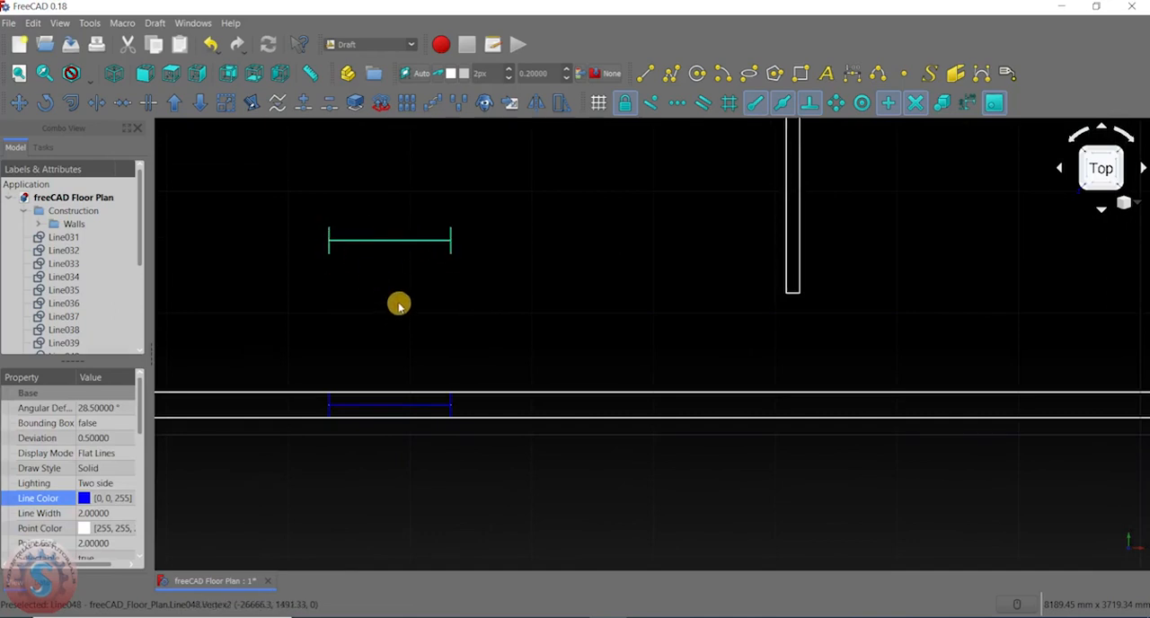
left_click(19, 102)
scroll(239, 257, "down", 5)
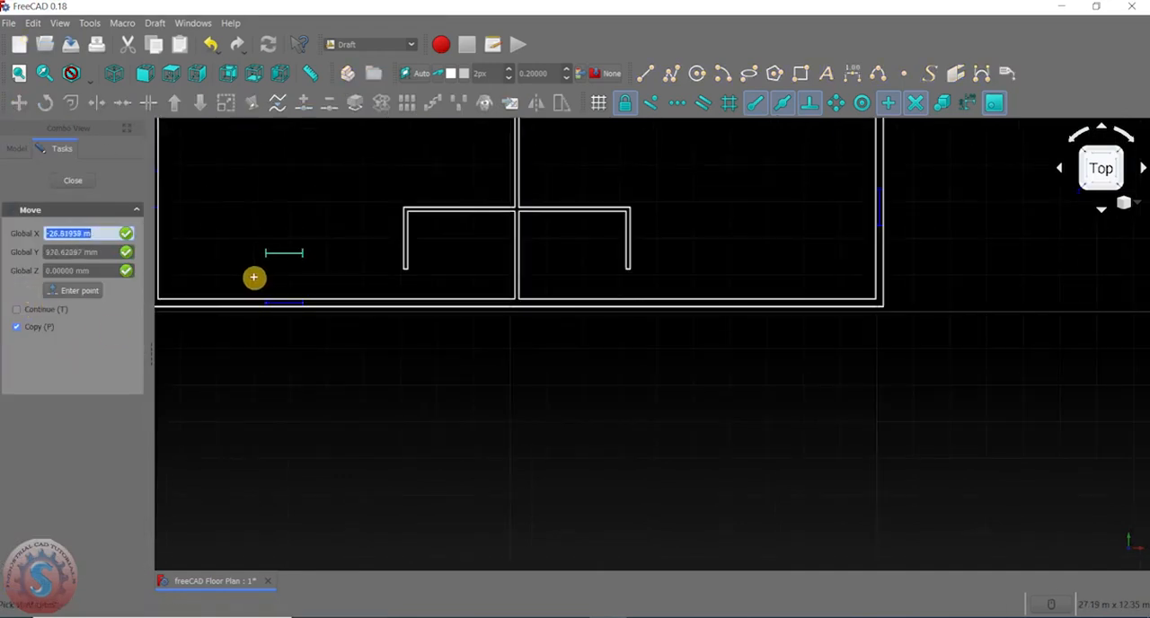
left_click(268, 258)
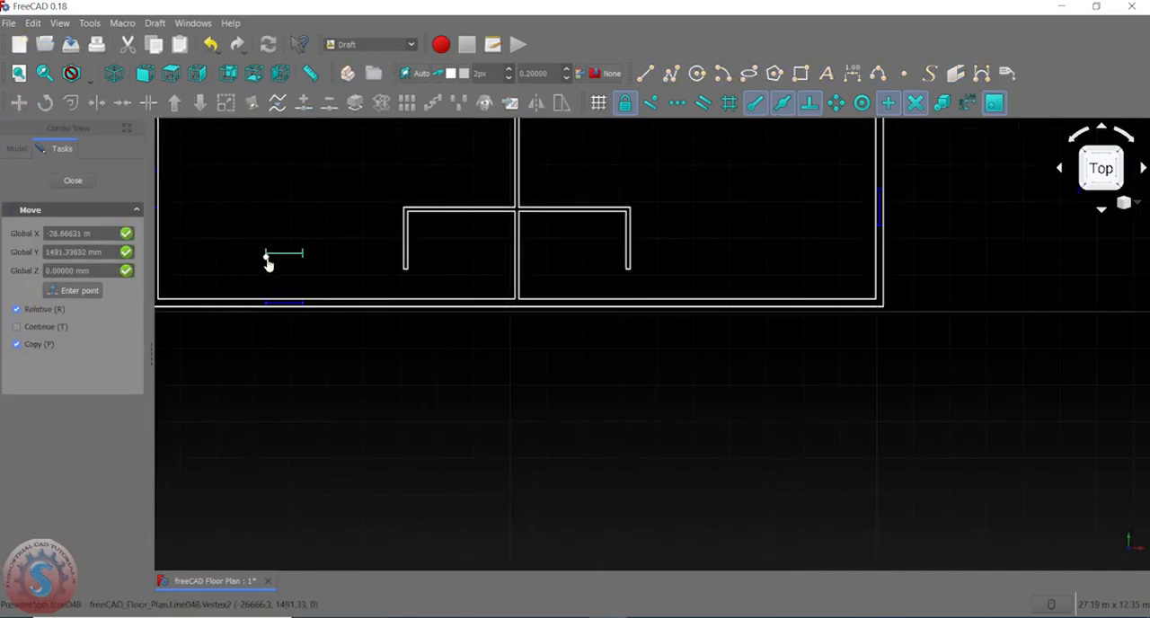
scroll(629, 310, "up", 3)
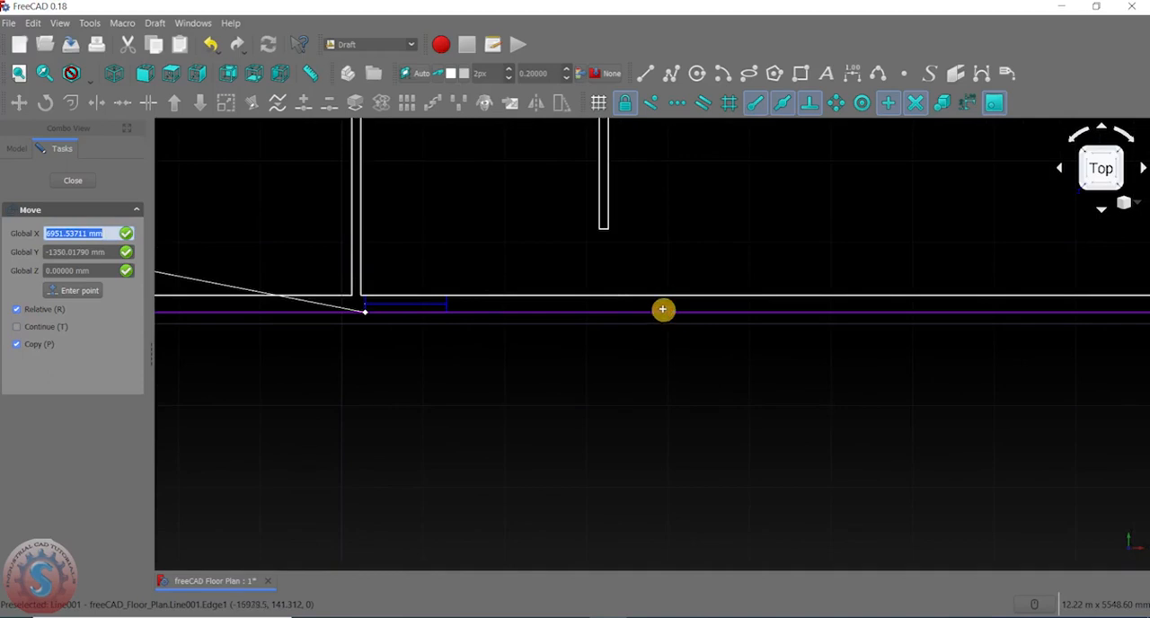
scroll(692, 309, "down", 3)
scroll(710, 309, "up", 2)
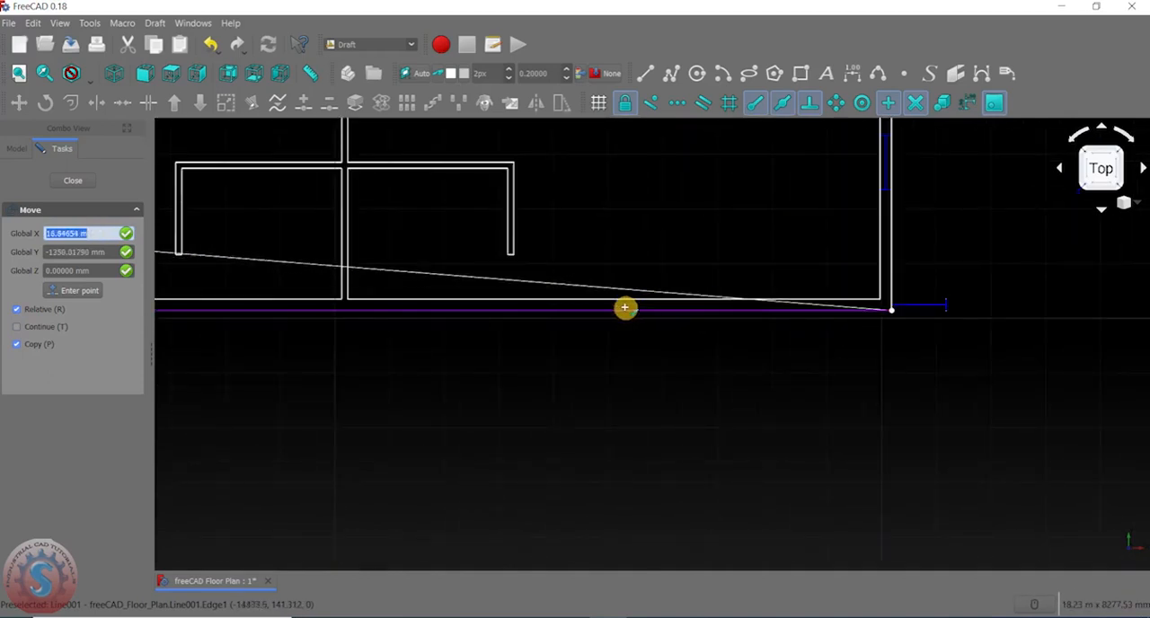
scroll(593, 316, "up", 2)
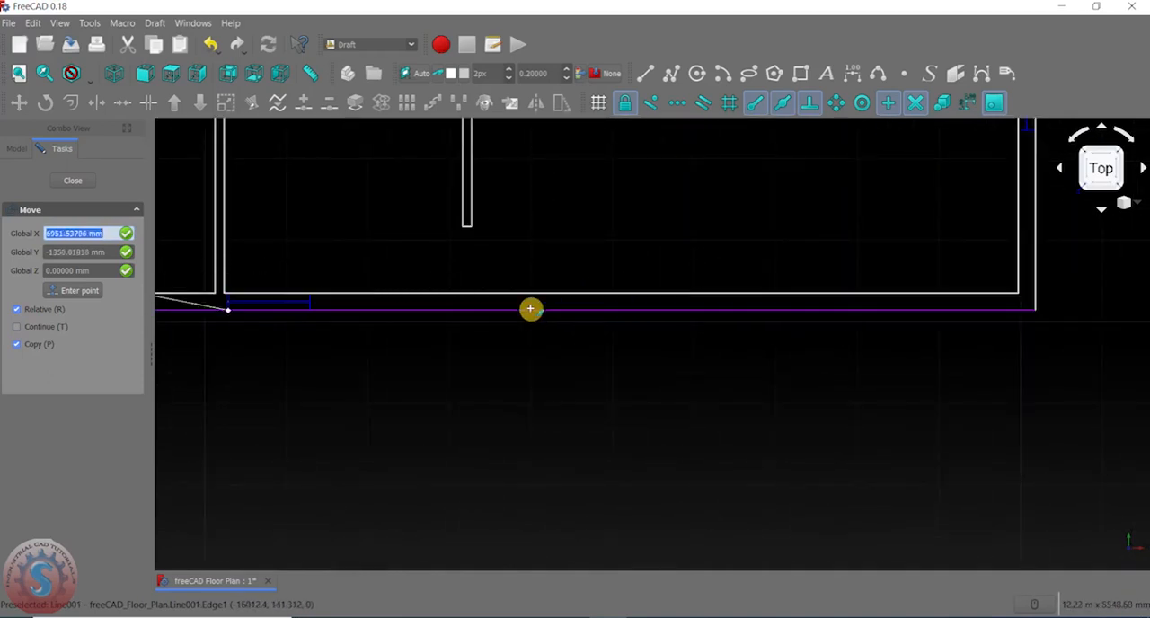
scroll(550, 302, "down", 4)
scroll(597, 297, "up", 4)
scroll(597, 301, "up", 2)
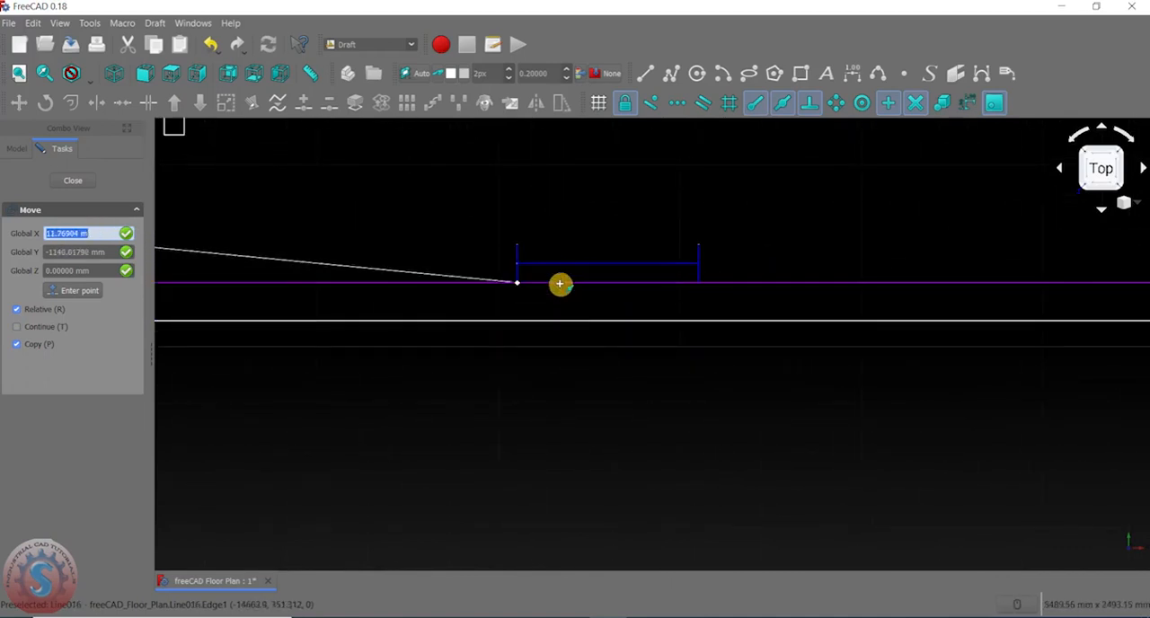
left_click(560, 284)
- Move the lower-right room's new window 210 mm straight down, without copying, so it fits between the outer wall lines
scroll(609, 303, "down", 2)
scroll(560, 300, "up", 2)
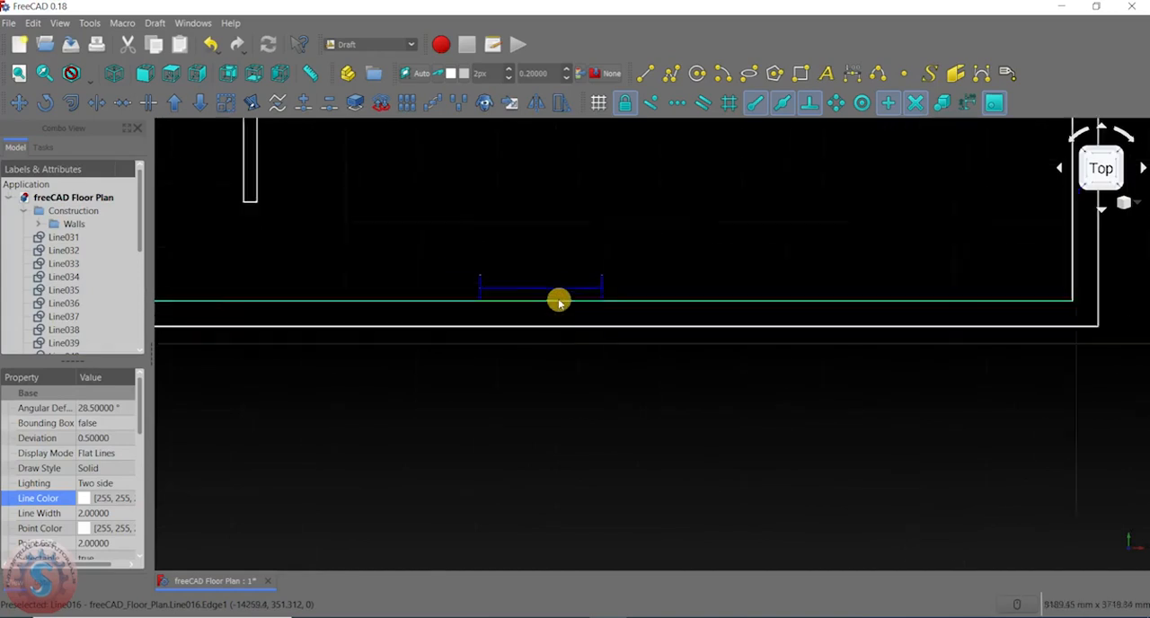
left_click(559, 285)
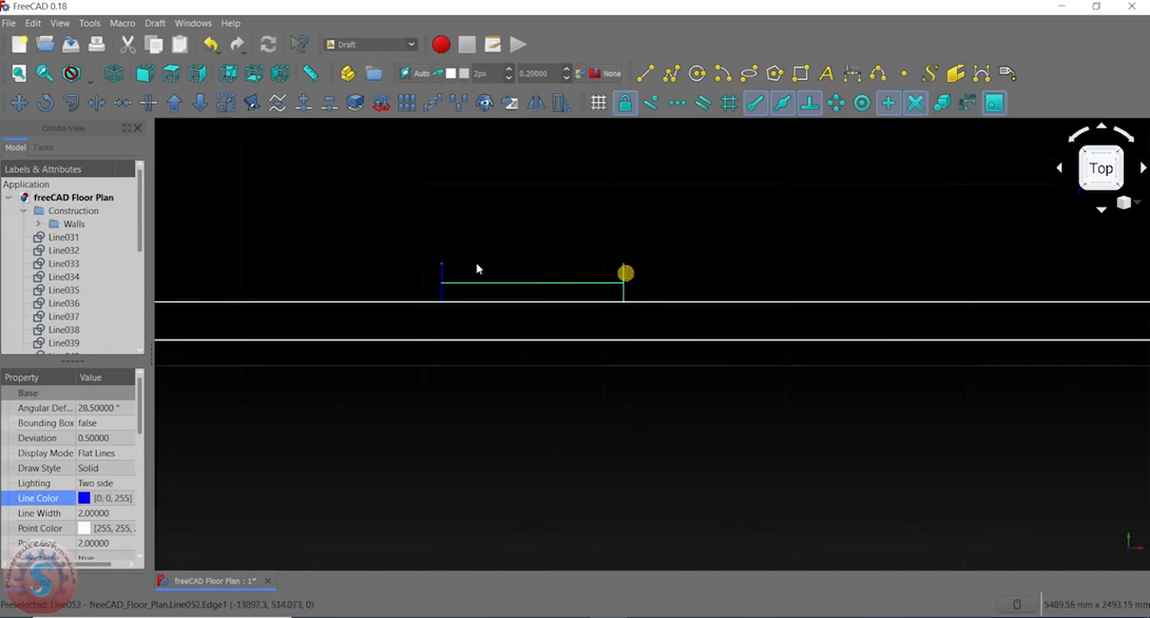
left_click(19, 102)
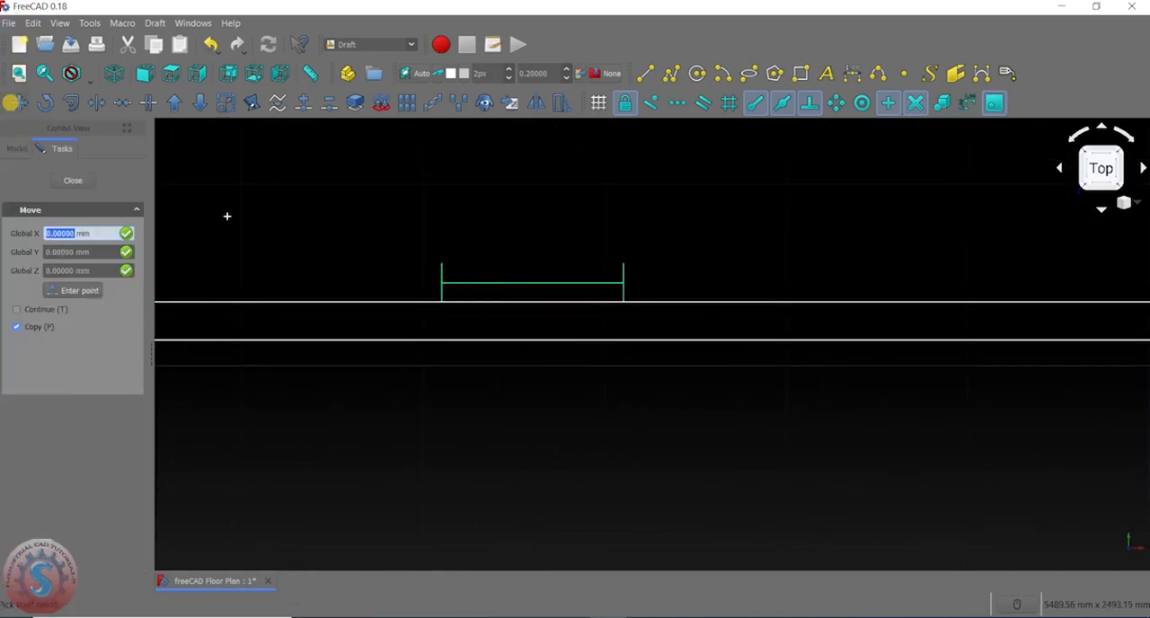
scroll(395, 294, "up", 2)
left_click(456, 306)
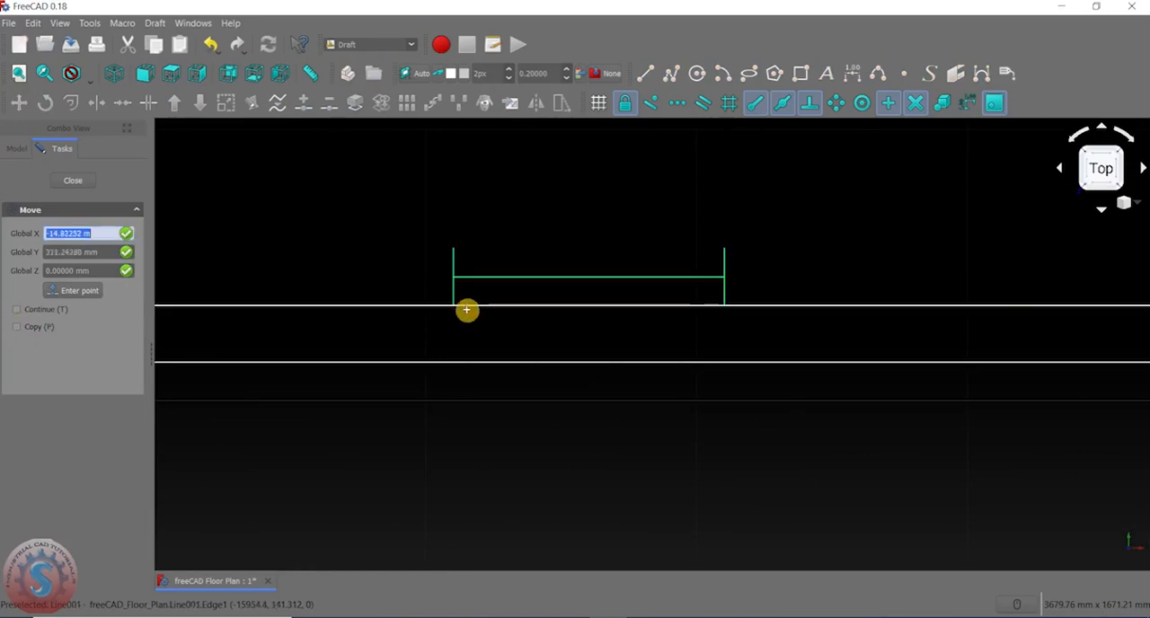
left_click(454, 362)
scroll(557, 301, "down", 3)
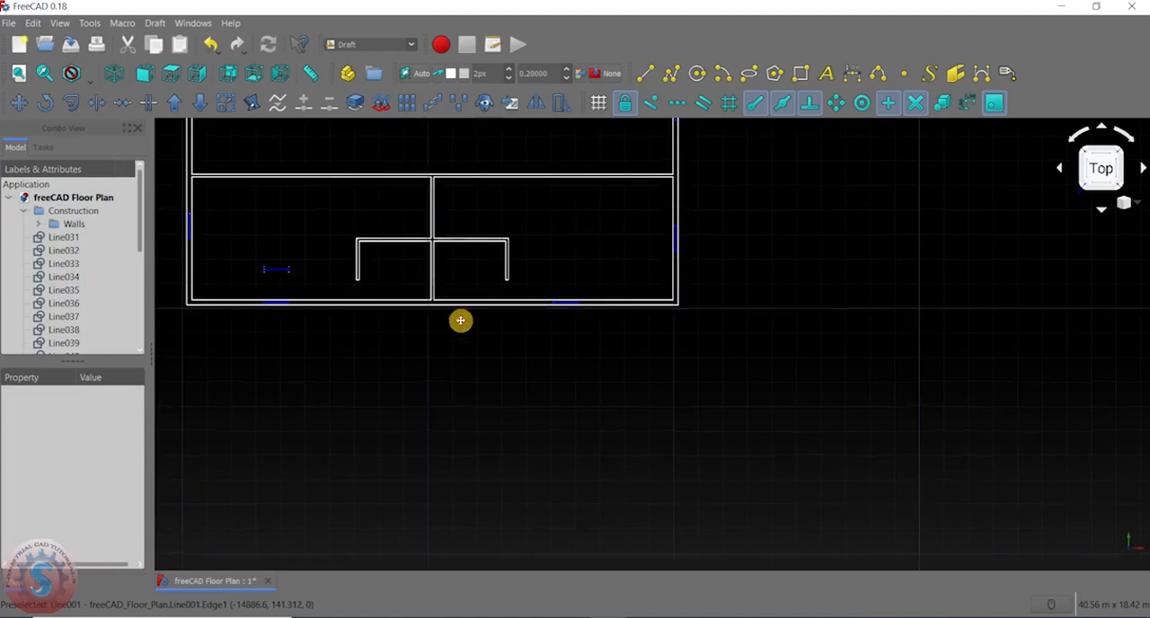
- Examine the placement of the bottom wall's two windows within the whole floor plan
scroll(322, 313, "up", 2)
scroll(322, 314, "down", 4)
middle_click_drag(324, 311, 404, 156)
scroll(356, 372, "up", 2)
scroll(364, 328, "down", 3)
scroll(363, 164, "up", 4)
scroll(367, 262, "down", 4)
scroll(386, 284, "up", 3)
scroll(401, 251, "down", 3)
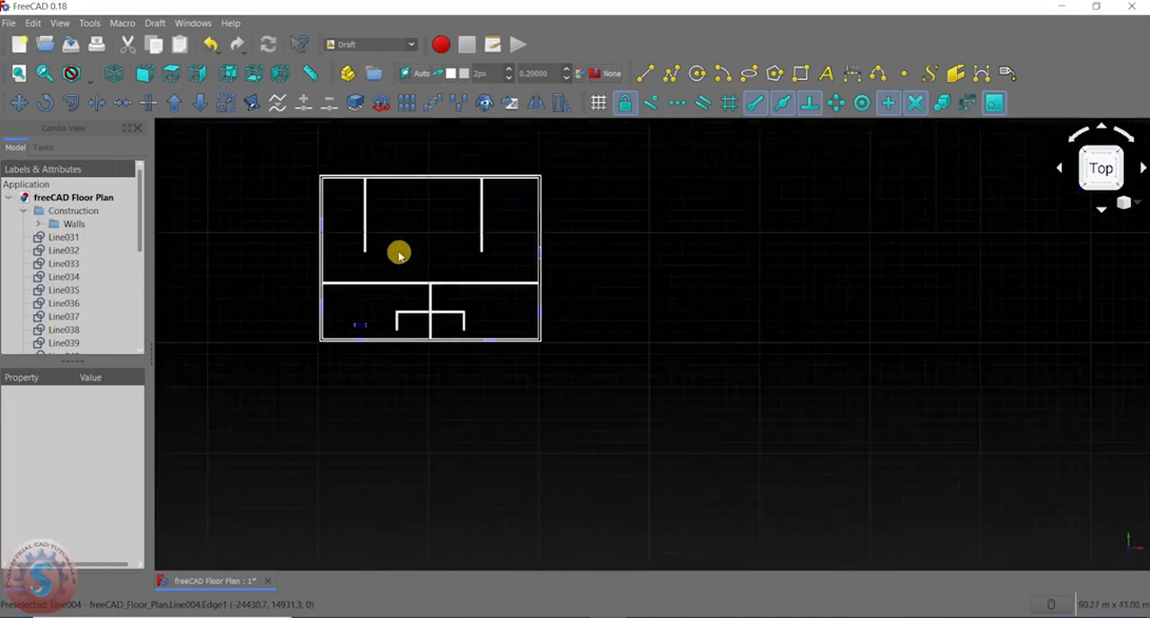
- Mirror the bottom wall's two windows across a horizontal axis between the midpoints of the upper room's left and right inner wall lines
scroll(380, 326, "up", 3)
middle_click_drag(510, 345, 575, 395)
scroll(587, 381, "up", 7)
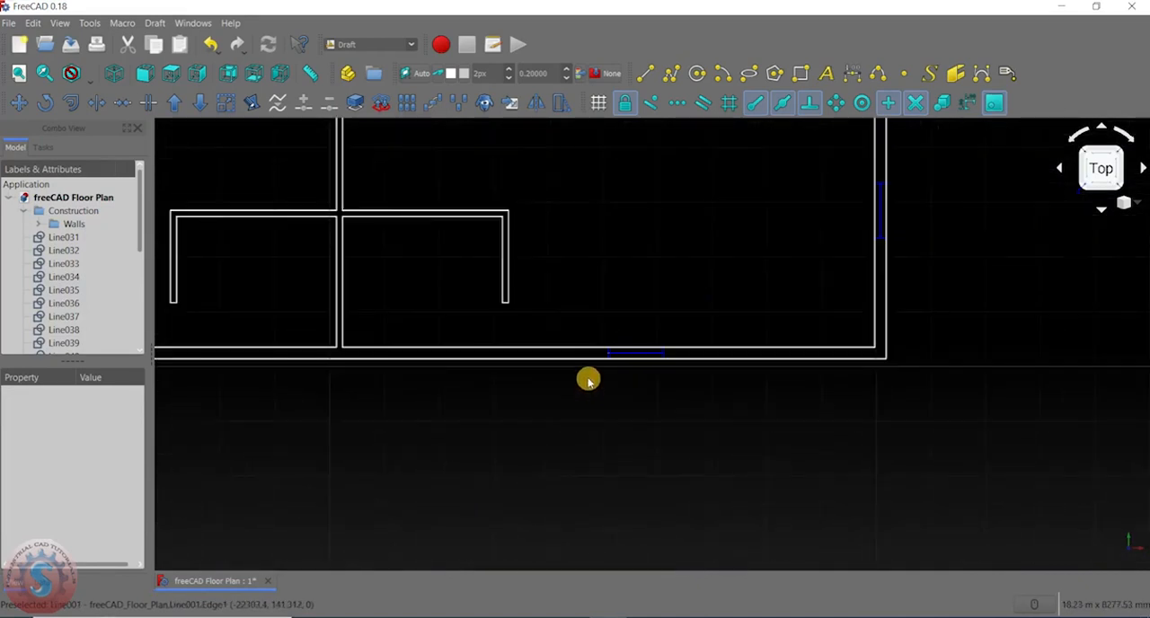
left_click(628, 320)
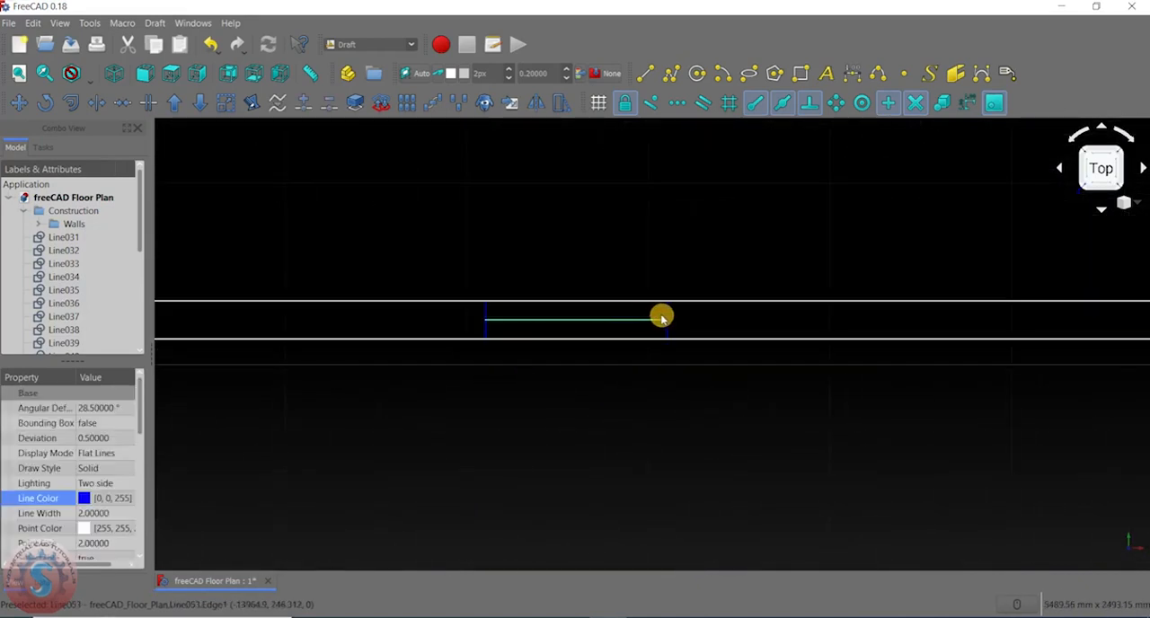
scroll(486, 314, "down", 4)
scroll(752, 314, "up", 5)
scroll(659, 301, "up", 2)
scroll(608, 320, "down", 3)
scroll(470, 285, "up", 3)
scroll(508, 297, "down", 3)
scroll(515, 321, "up", 4)
scroll(1110, 354, "down", 4)
scroll(616, 260, "up", 1)
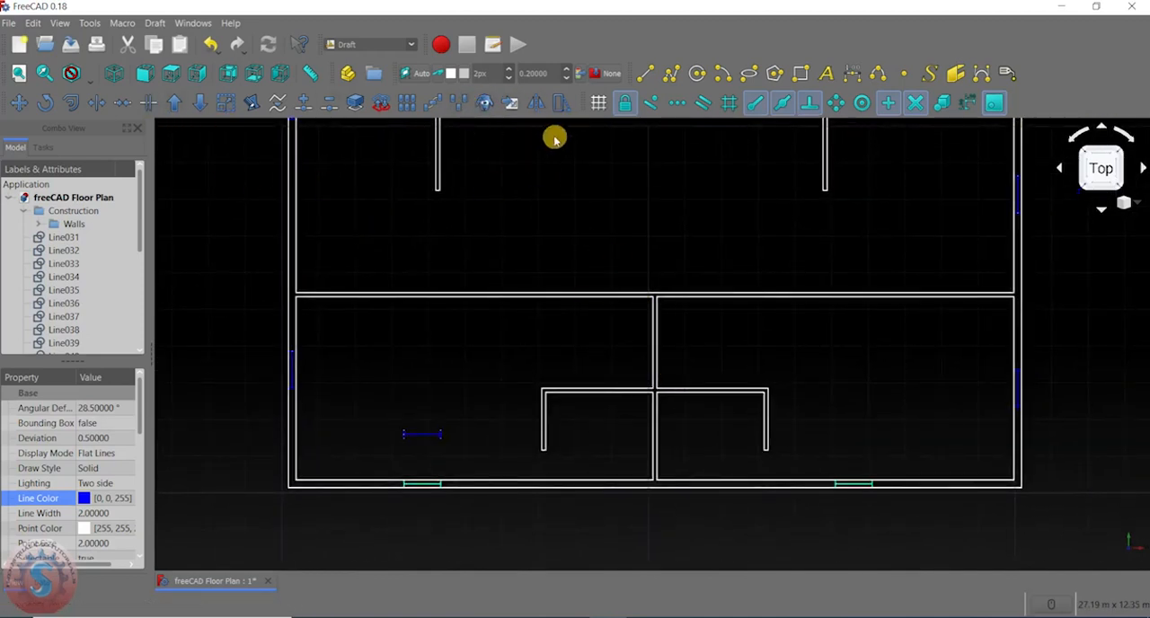
left_click(537, 102)
scroll(290, 238, "down", 2)
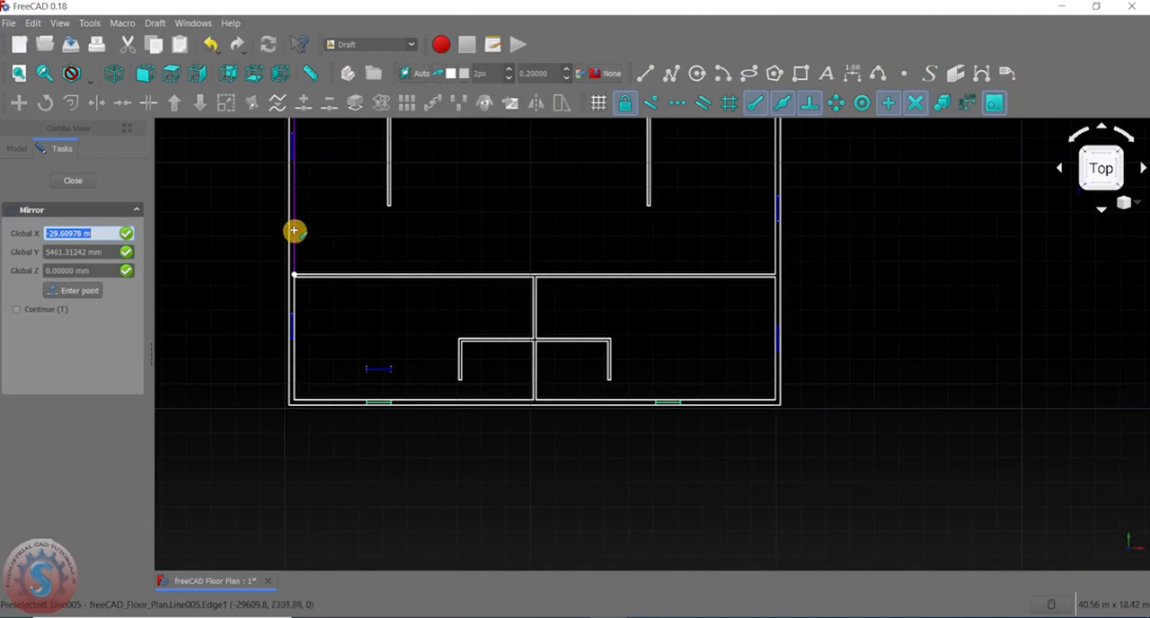
scroll(292, 260, "down", 3)
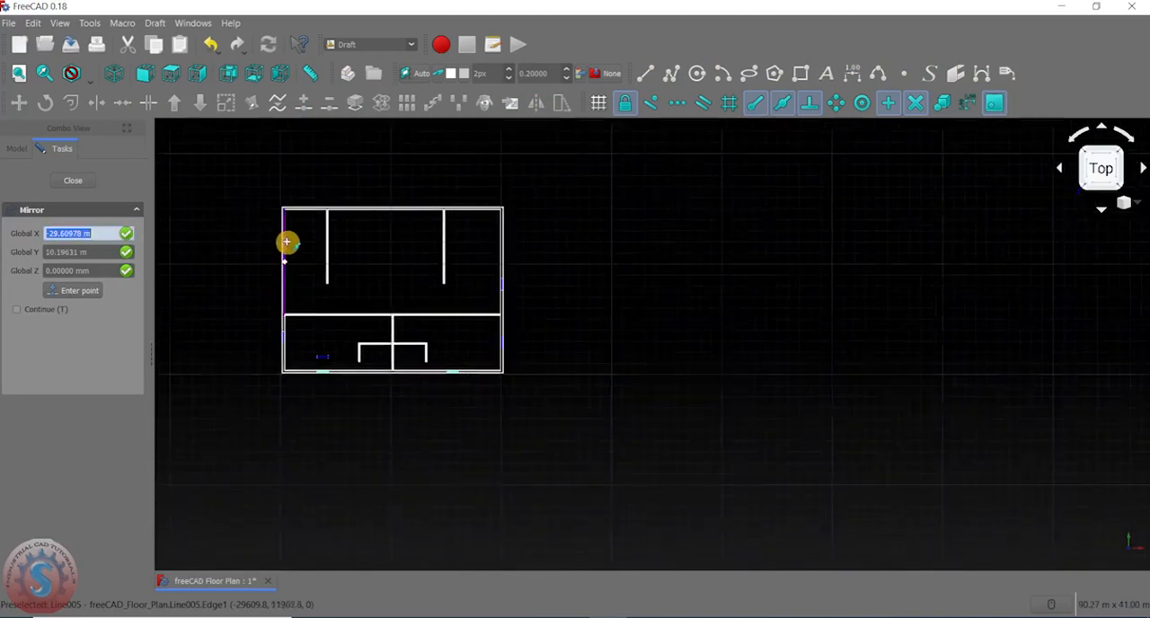
scroll(289, 270, "up", 3)
left_click(282, 289)
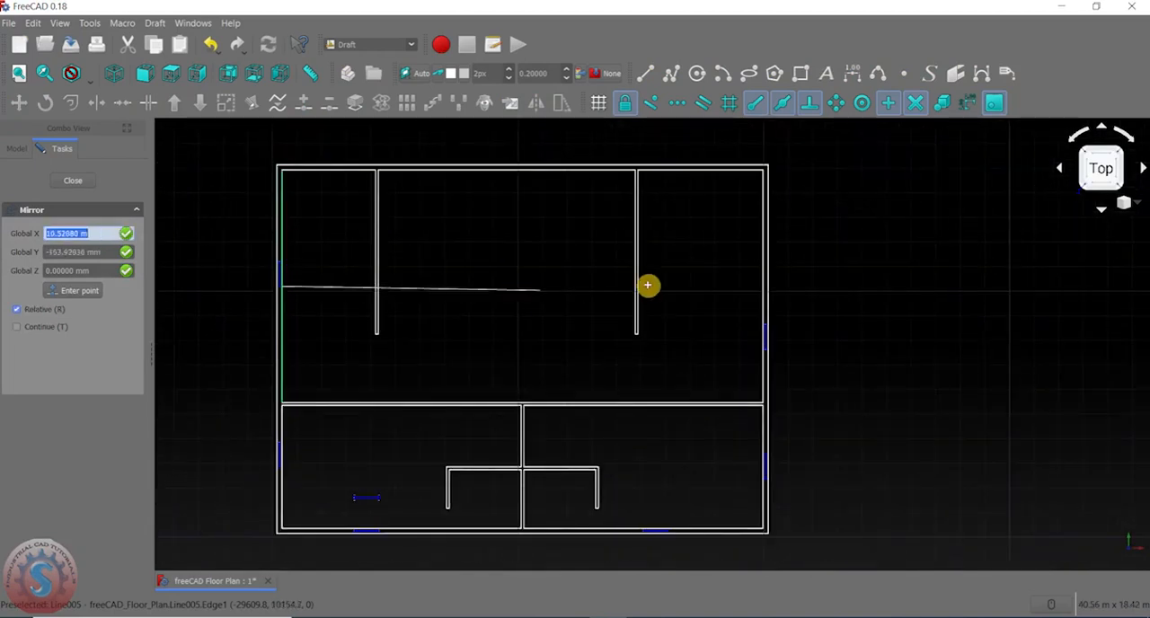
left_click(762, 283)
scroll(710, 269, "down", 4)
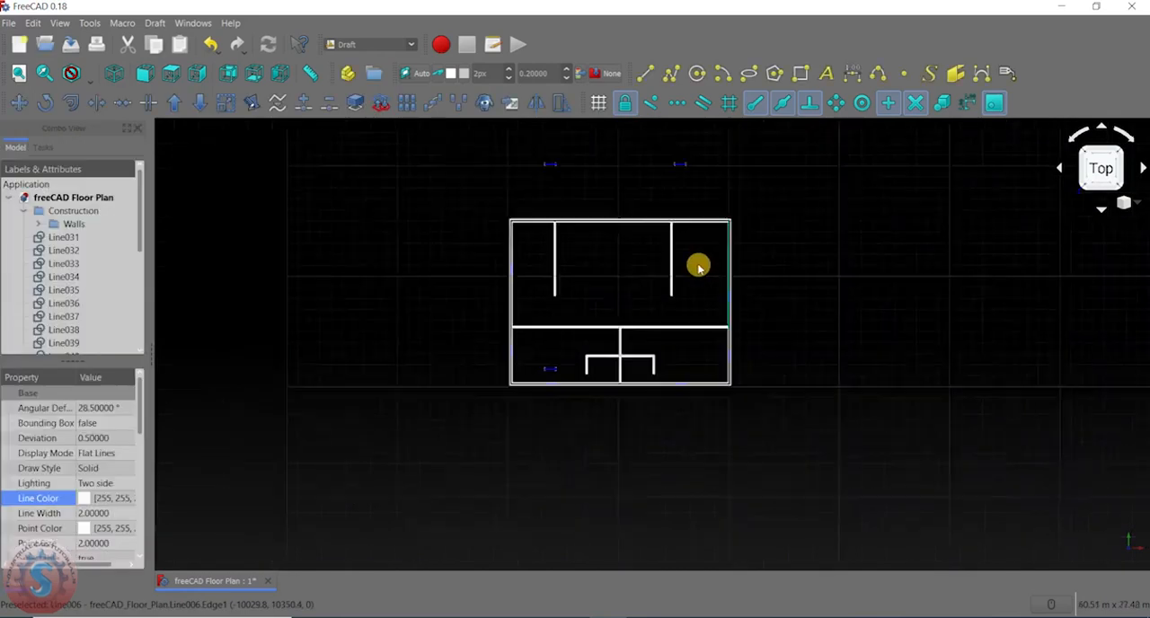
- Move both mirrored windows above the plan about 5110 mm down and 1 m left into the top outer wall
scroll(696, 227, "up", 5)
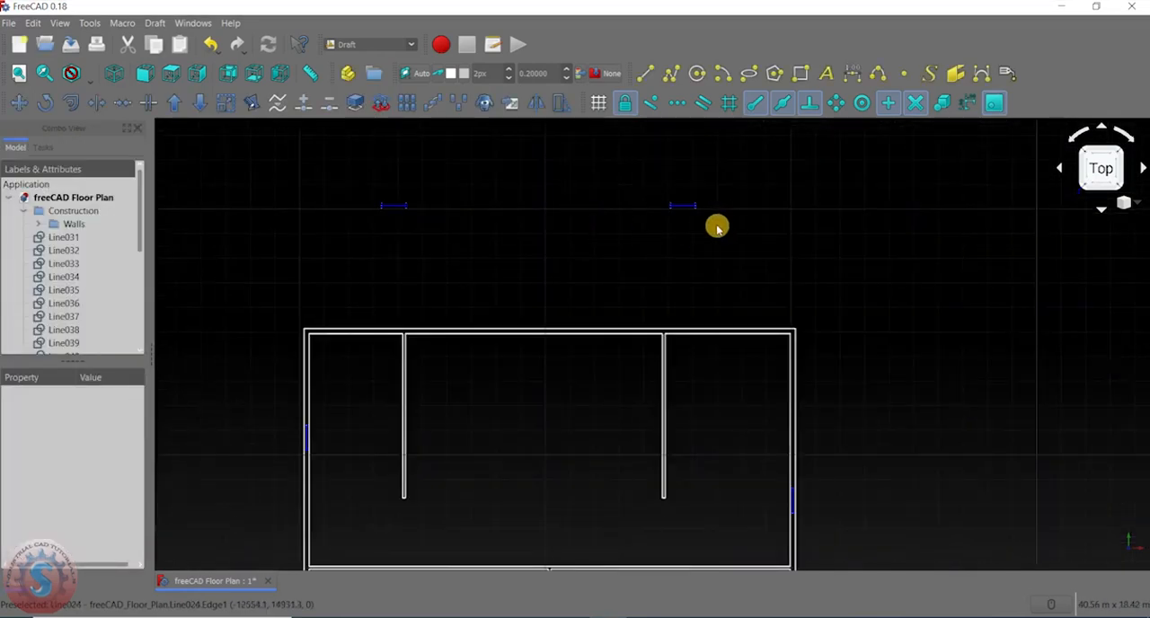
scroll(697, 208, "up", 3)
left_click(687, 198)
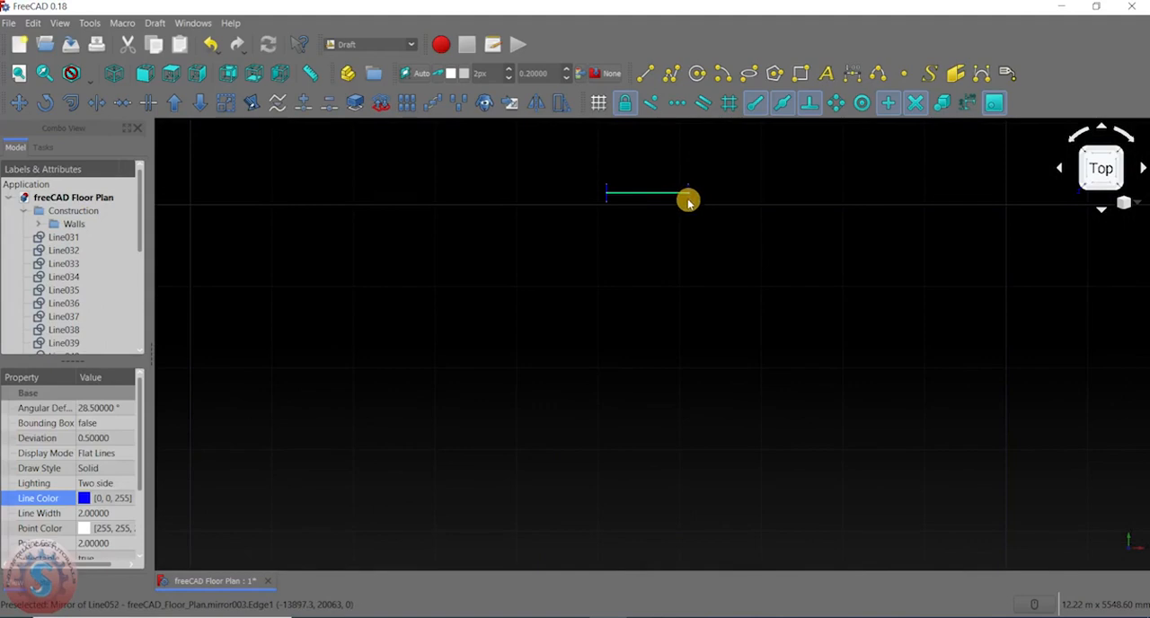
scroll(542, 282, "down", 4)
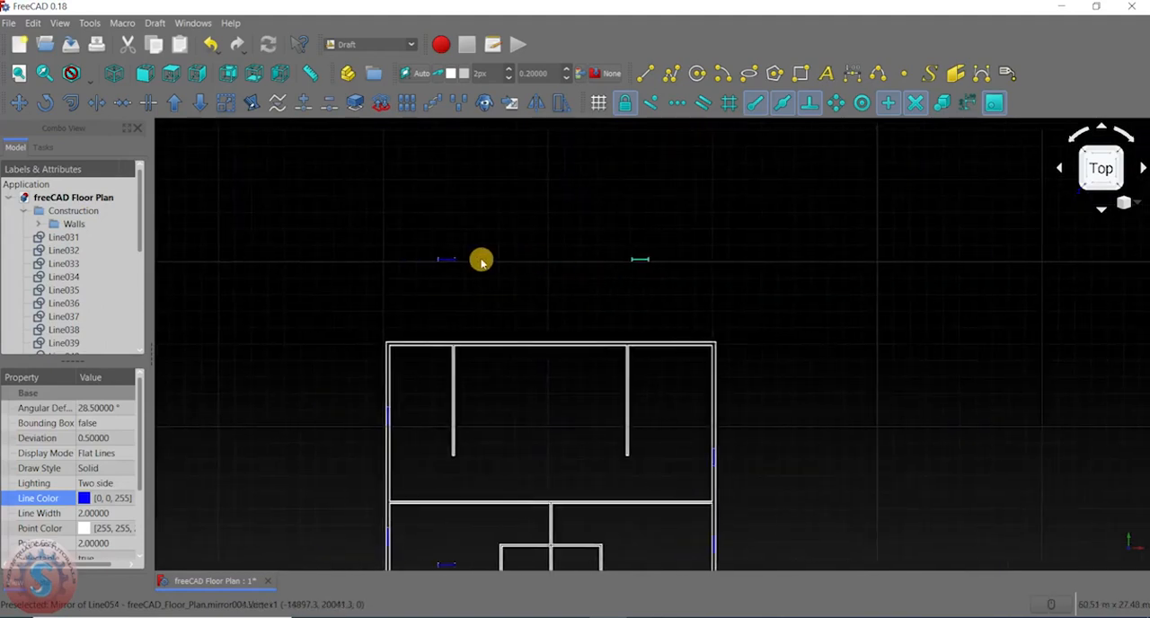
scroll(480, 259, "up", 2)
scroll(450, 270, "up", 4)
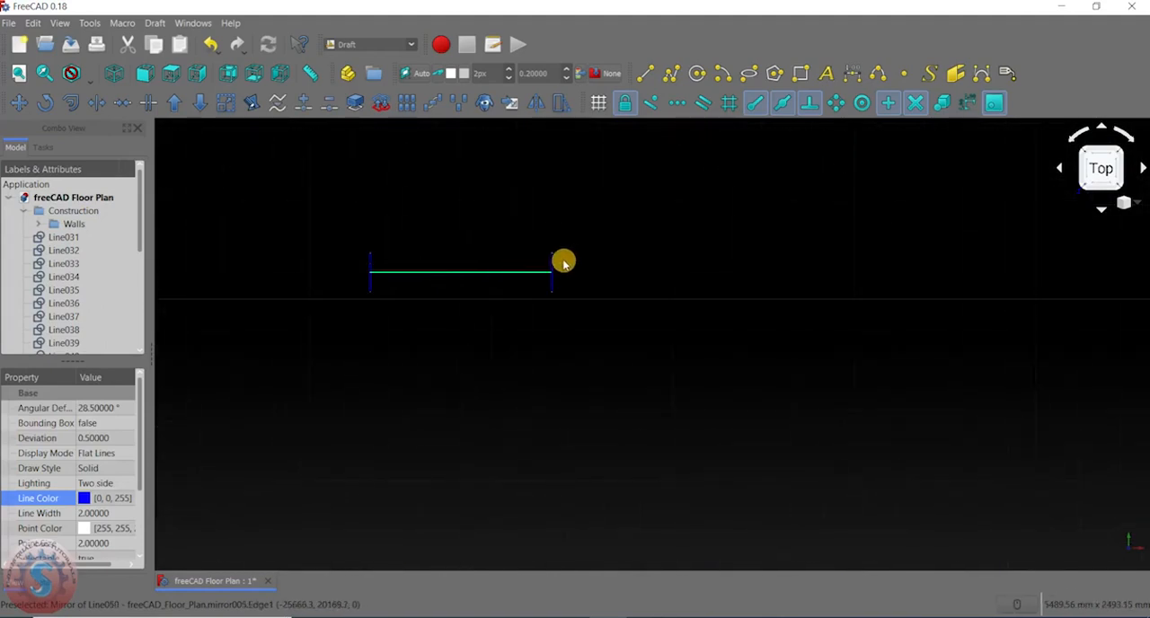
scroll(391, 273, "up", 3)
scroll(408, 280, "down", 4)
left_click(20, 102)
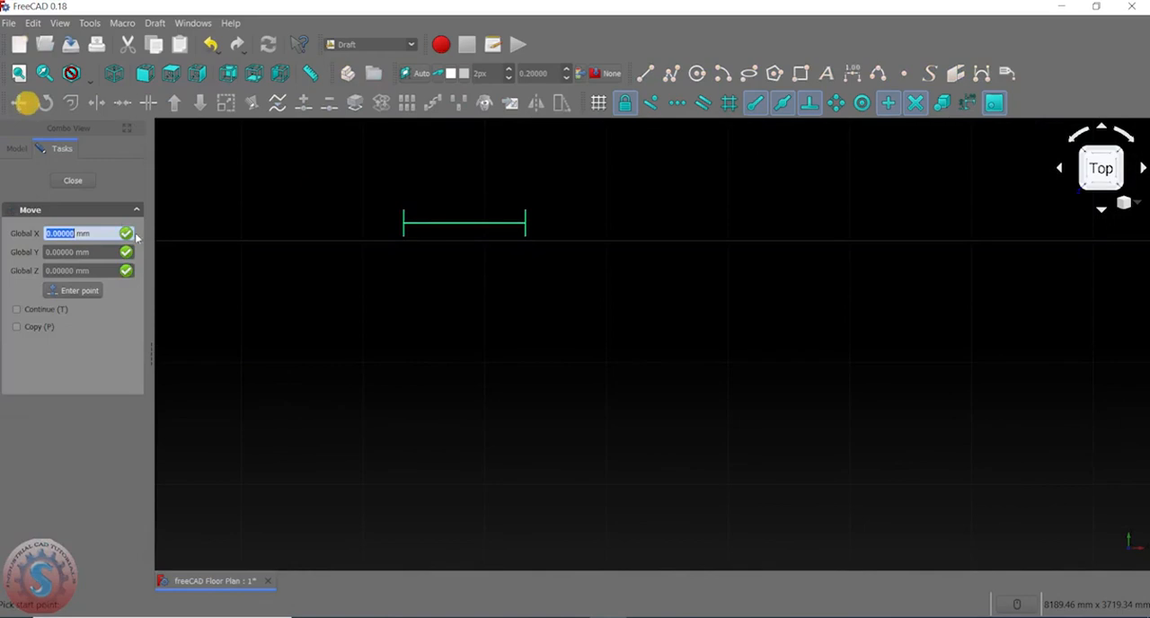
scroll(413, 327, "down", 5)
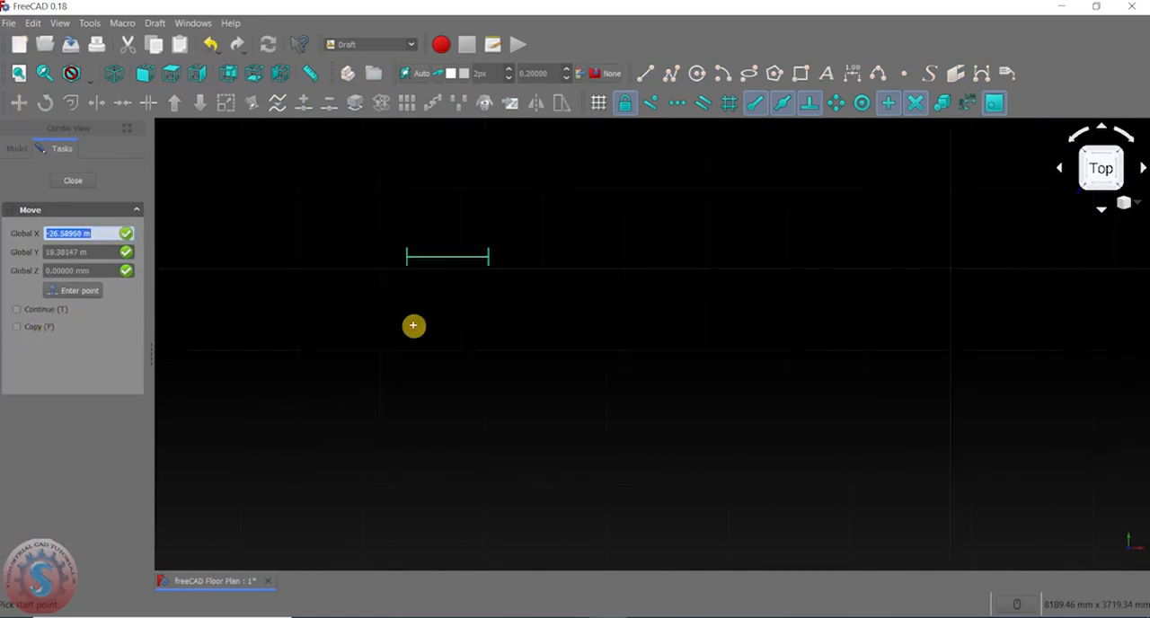
middle_click_drag(419, 327, 434, 198)
scroll(432, 162, "up", 4)
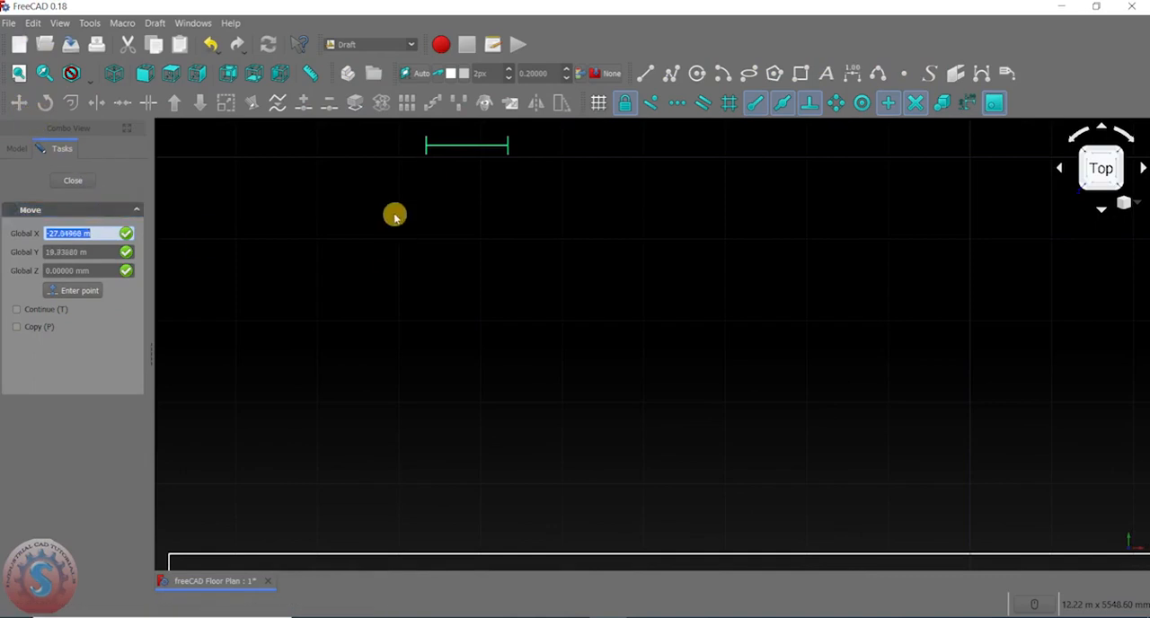
left_click(430, 154)
scroll(422, 246, "down", 3)
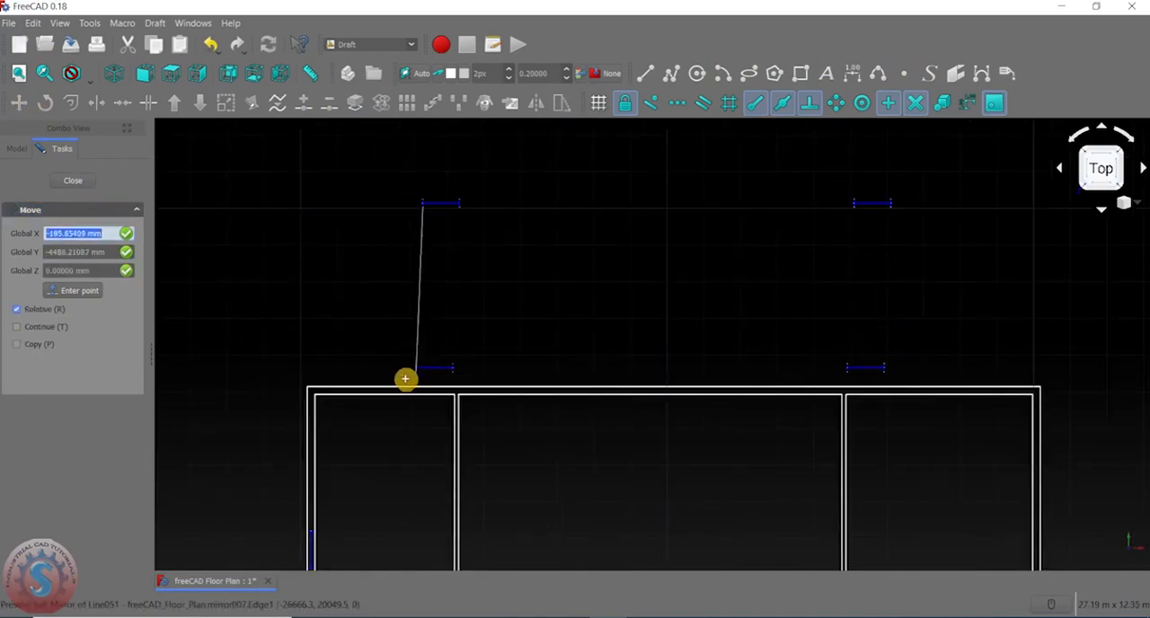
scroll(362, 385, "up", 2)
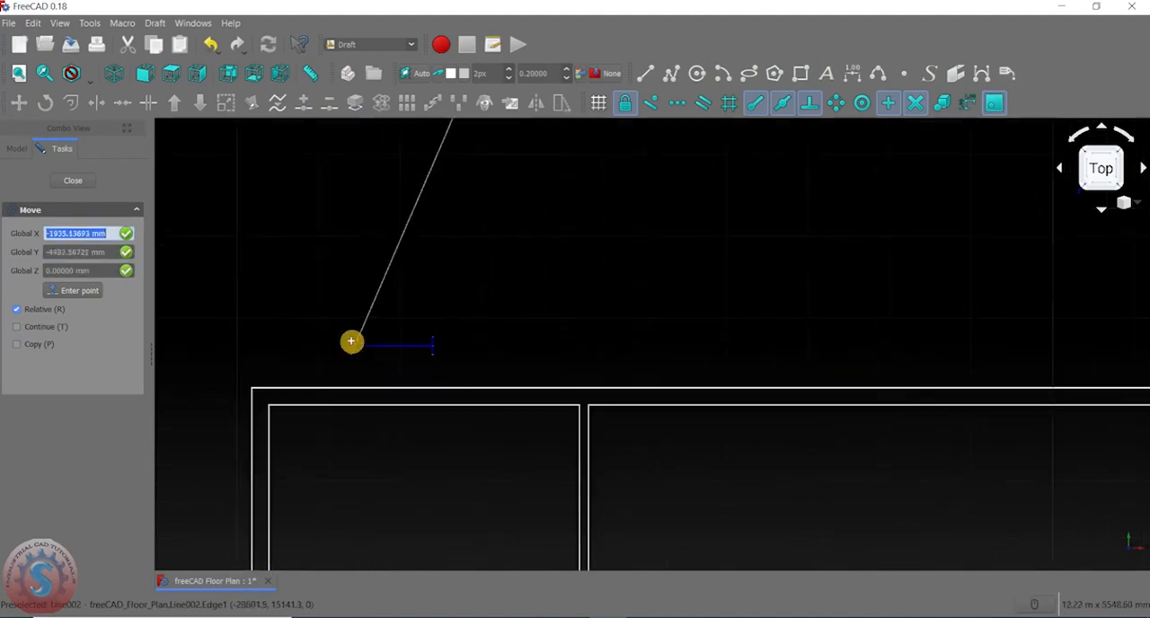
left_click(408, 406)
- Move the top wall's right-hand window about 1616 mm left along the wall, clear of the right partition
scroll(380, 378, "down", 3)
scroll(539, 395, "up", 2)
middle_click_drag(629, 392, 597, 297)
scroll(721, 241, "up", 5)
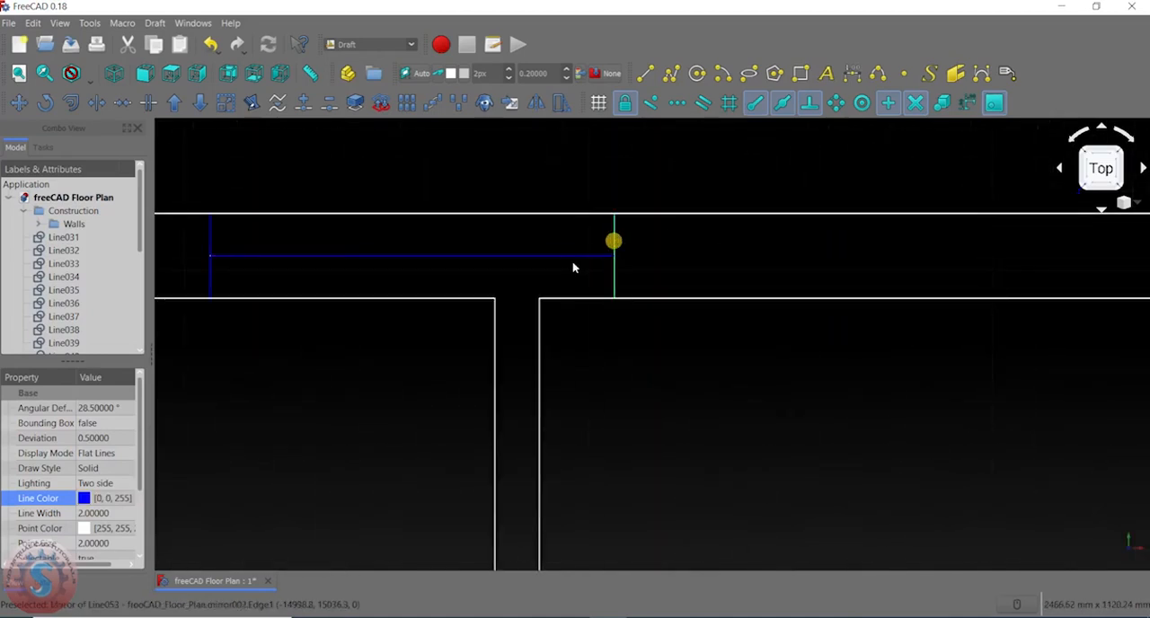
middle_click_drag(248, 241, 554, 276)
left_click(518, 271, "ctrl")
key("m")
key("v")
scroll(340, 244, "down", 3)
scroll(414, 252, "up", 2)
scroll(692, 274, "up", 1)
left_click(605, 268)
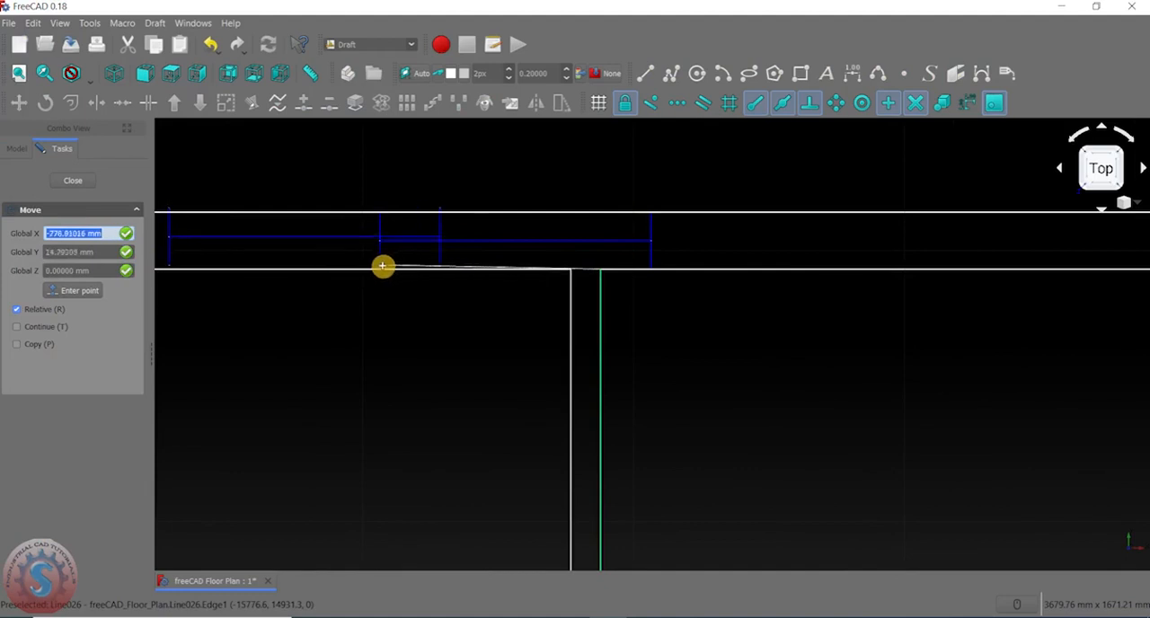
scroll(404, 270, "down", 2)
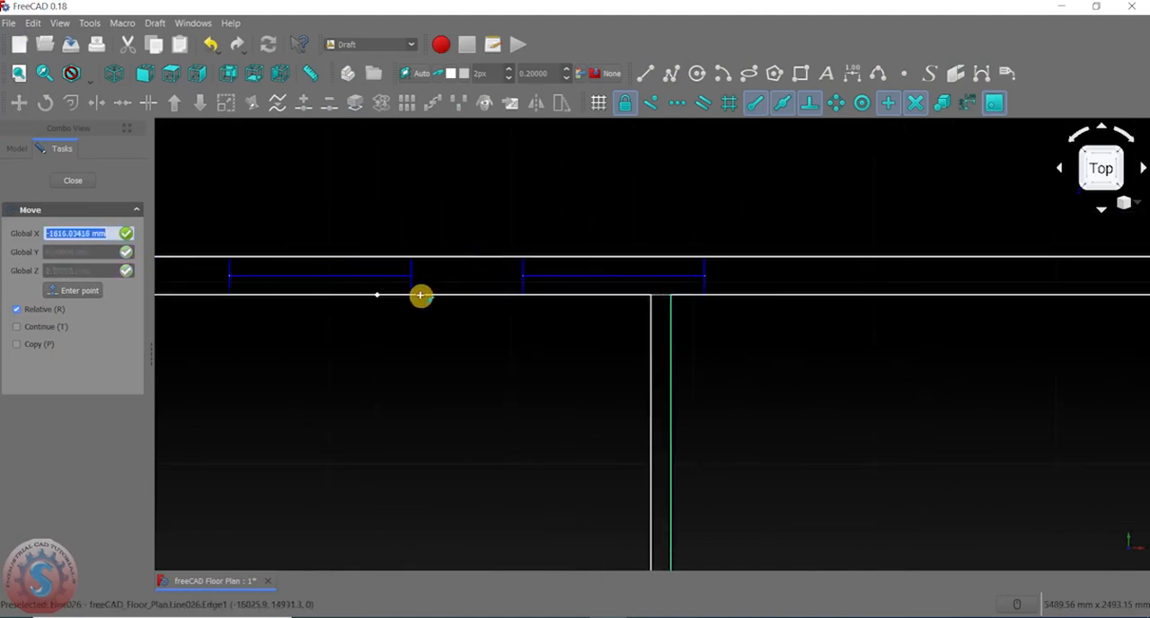
left_click(428, 291)
scroll(498, 352, "down", 4)
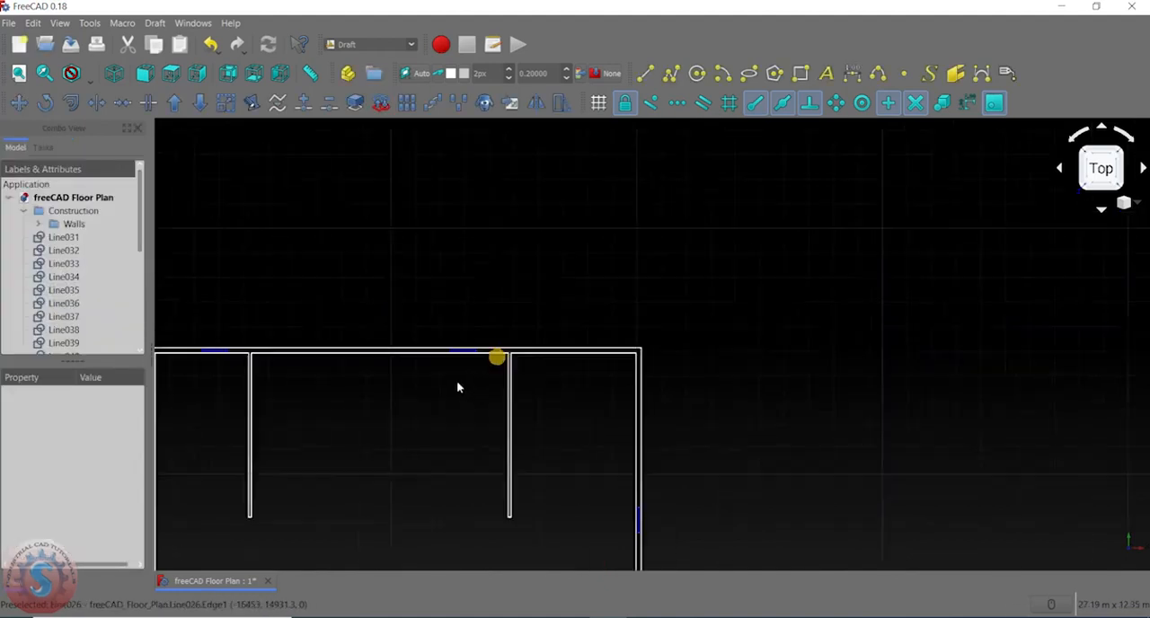
- Try to delete only the horizontal line of the leftover window inside the lower-left room
scroll(555, 261, "up", 3)
scroll(599, 261, "down", 3)
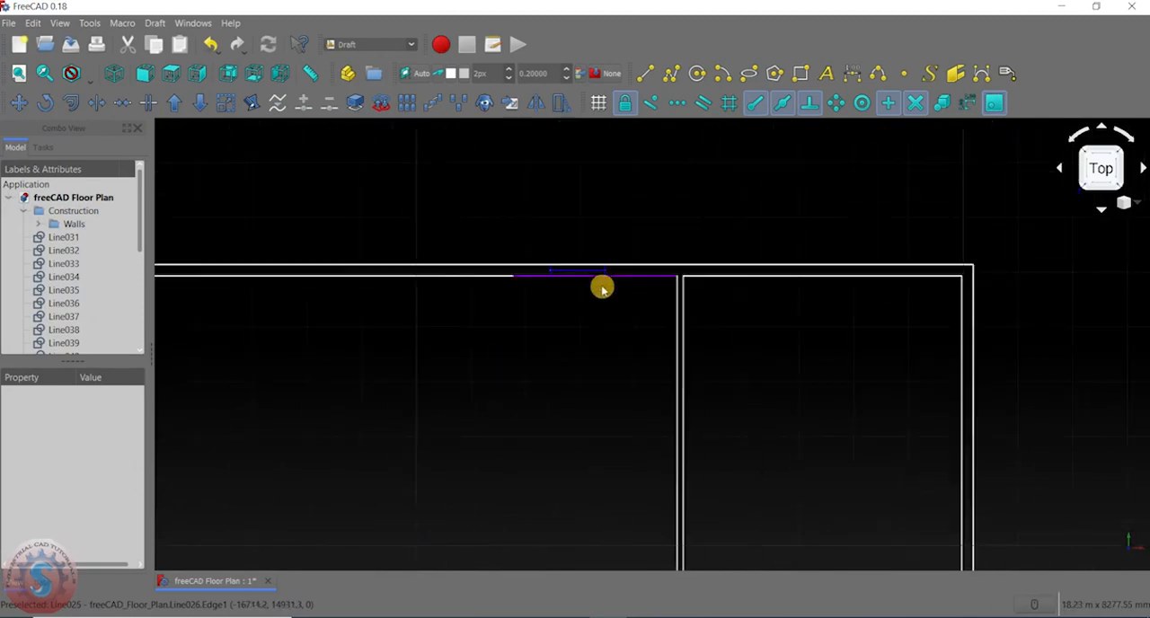
scroll(609, 305, "up", 2)
scroll(638, 234, "down", 4)
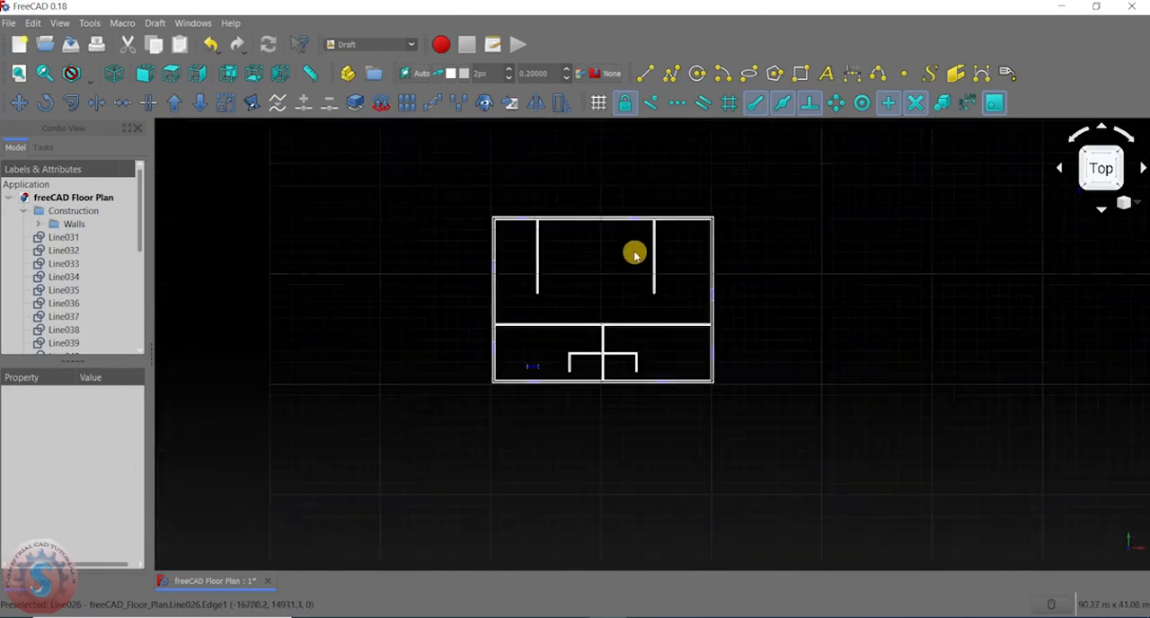
scroll(585, 308, "up", 5)
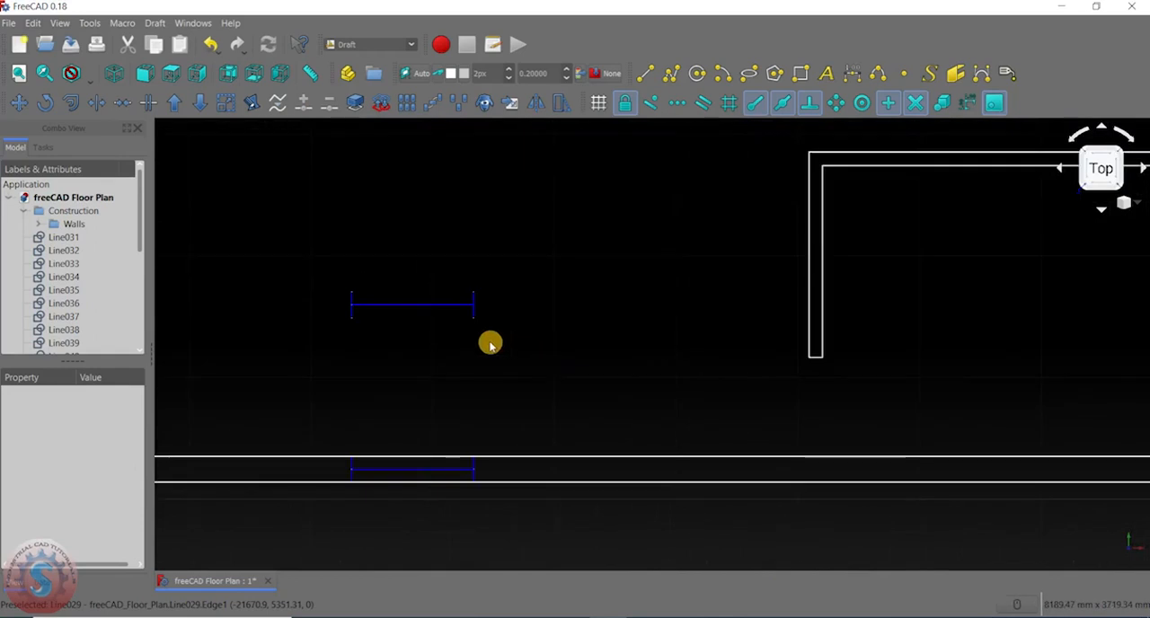
left_click(445, 306)
key("Delete")
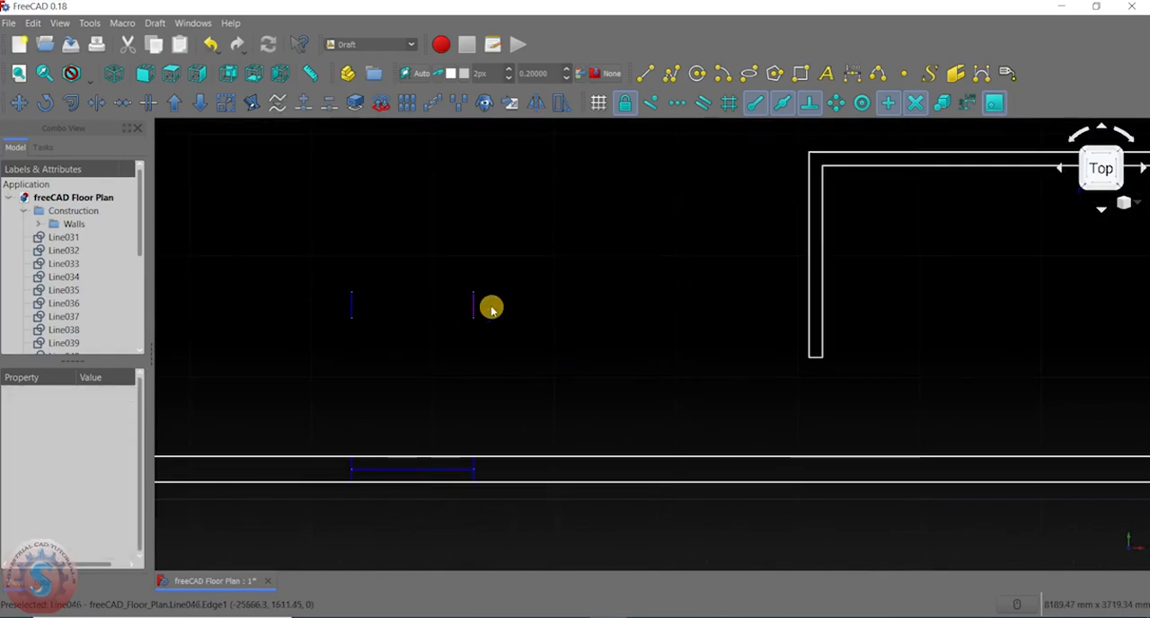
scroll(519, 304, "up", 3)
middle_click_drag(336, 272, 529, 286)
- Set the draw style of the leftover window's horizontal line to Dashed
middle_click_drag(526, 297, 510, 273)
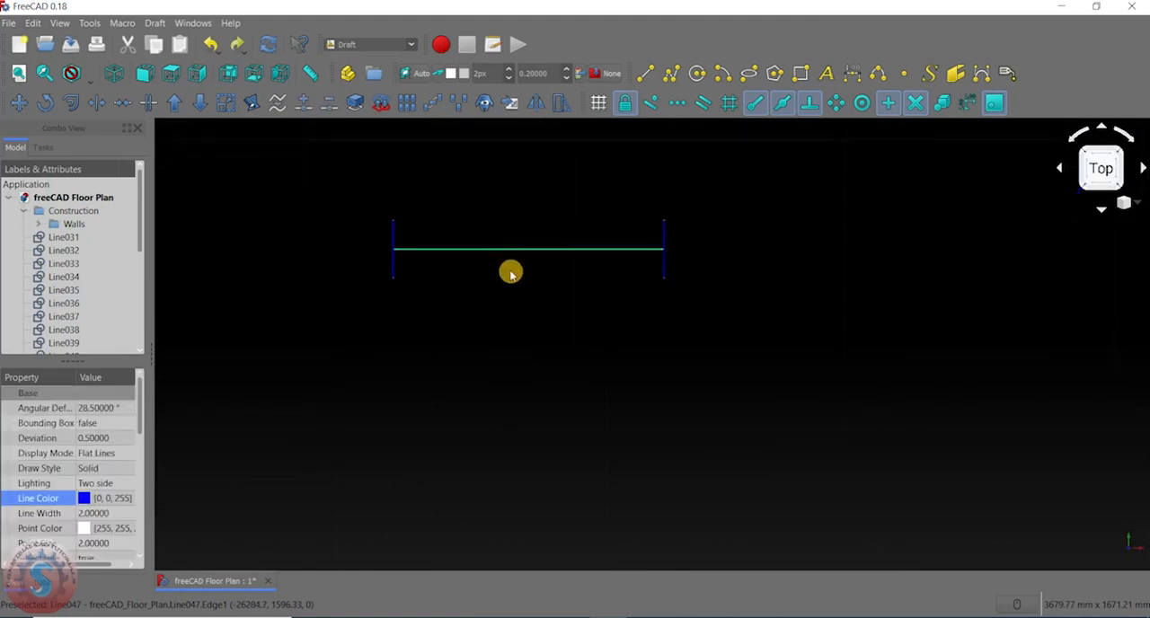
scroll(107, 456, "down", 2)
scroll(107, 447, "up", 2)
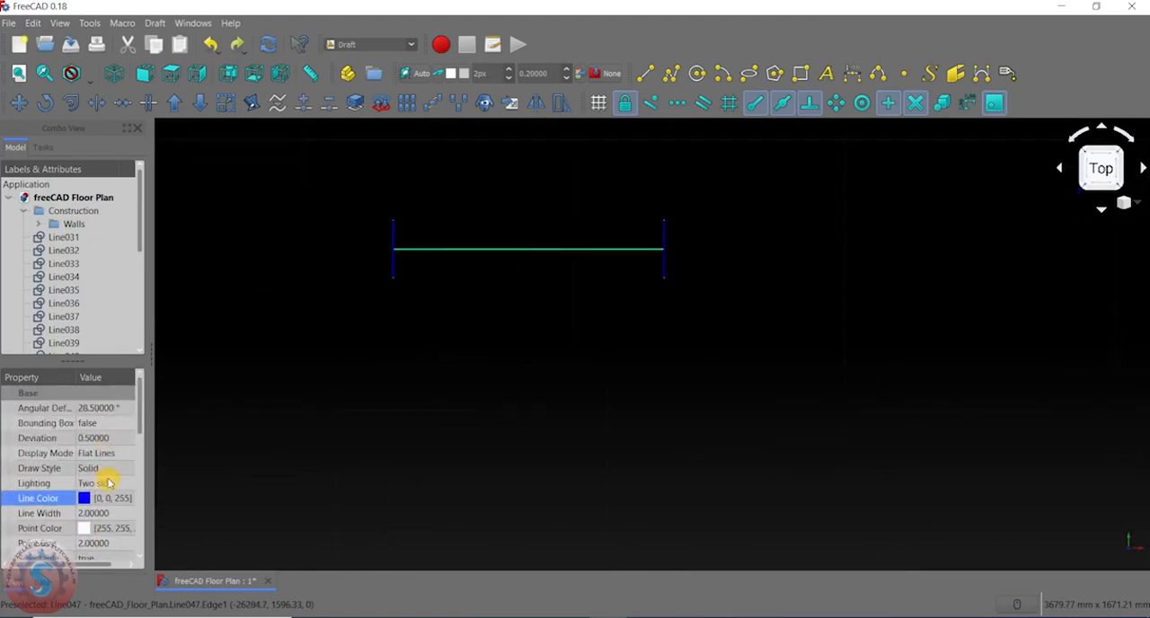
left_click(136, 461)
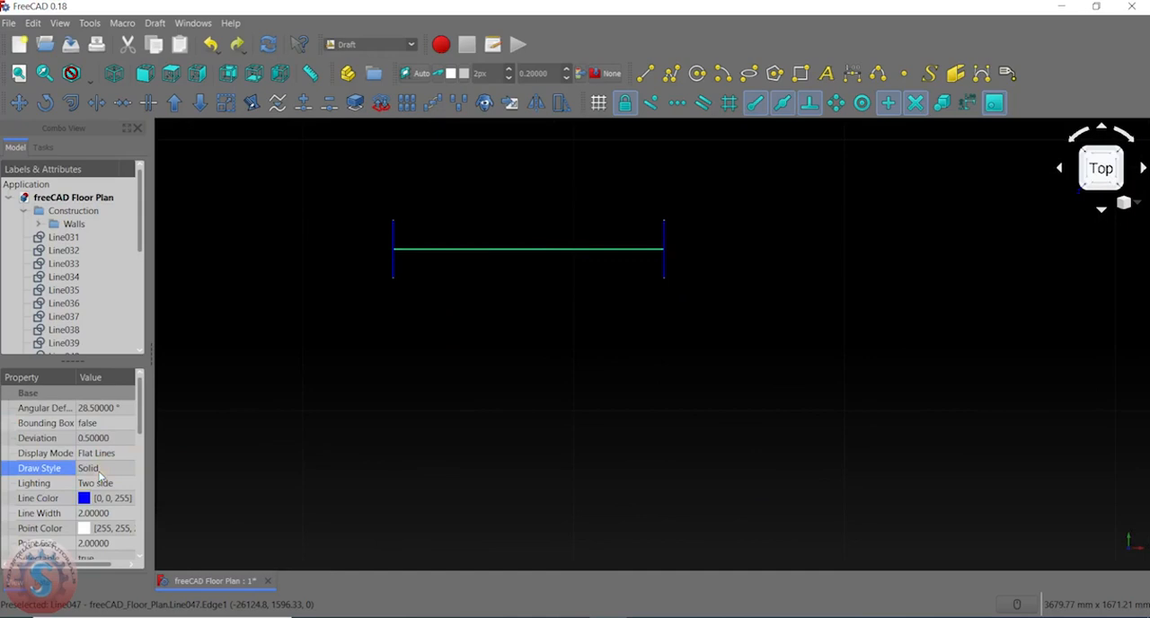
left_click(116, 467)
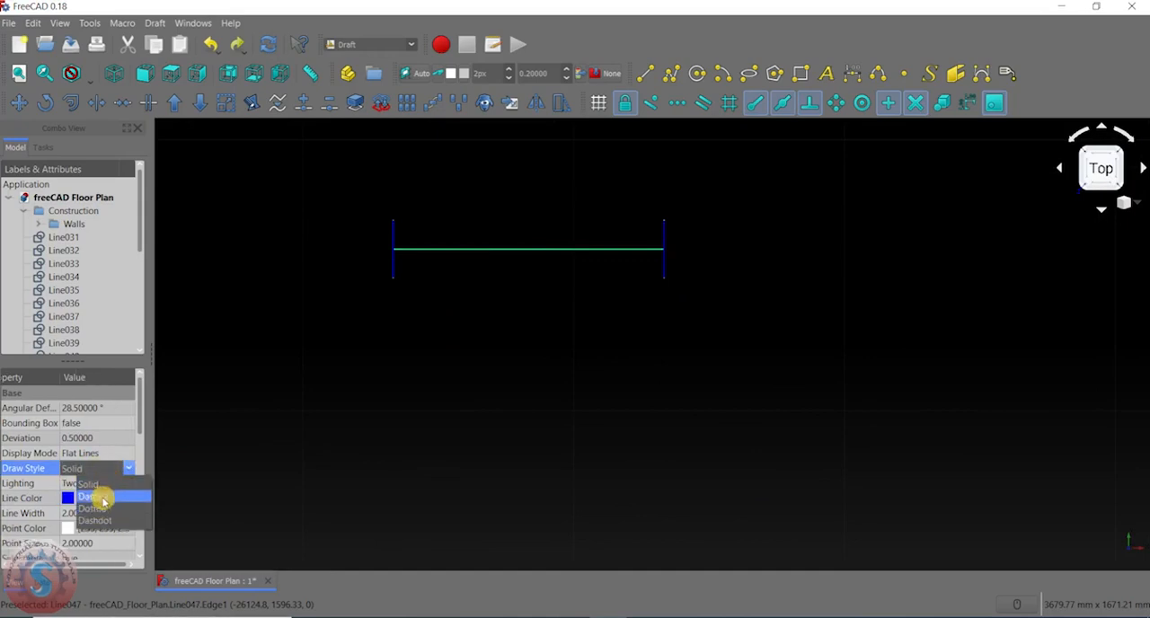
left_click(103, 508)
left_click(386, 467)
scroll(415, 284, "up", 4)
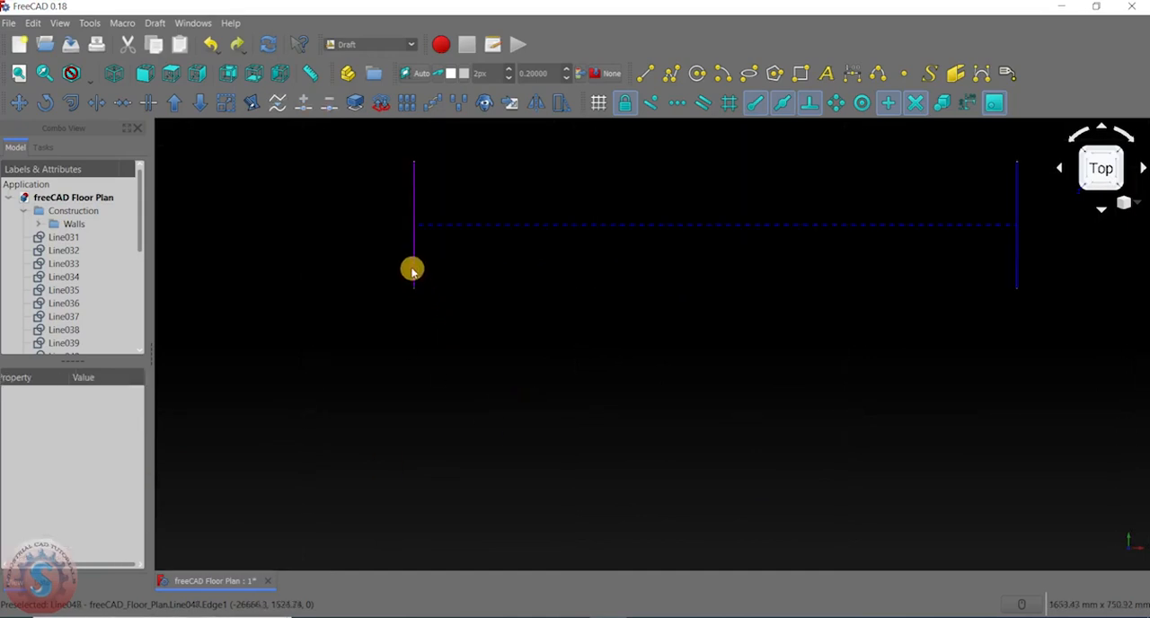
- Set the leftover window's left end line to the Dashed draw style and its right end line to Dotted
left_click(414, 265)
scroll(98, 470, "down", 3)
scroll(99, 463, "up", 3)
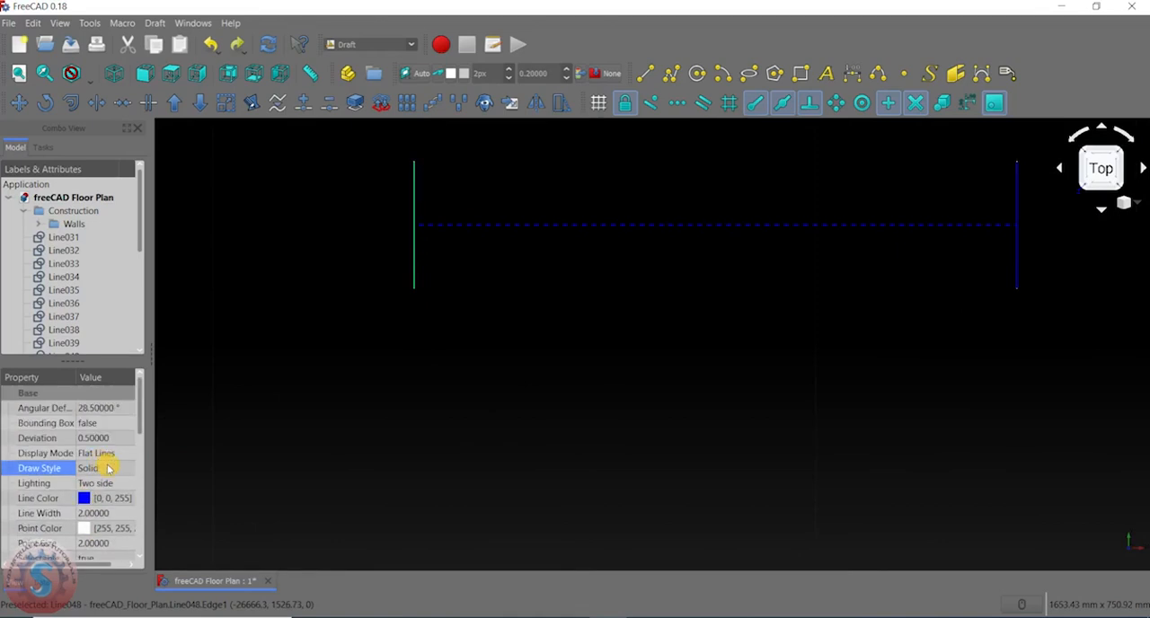
left_click(108, 468)
left_click(106, 506)
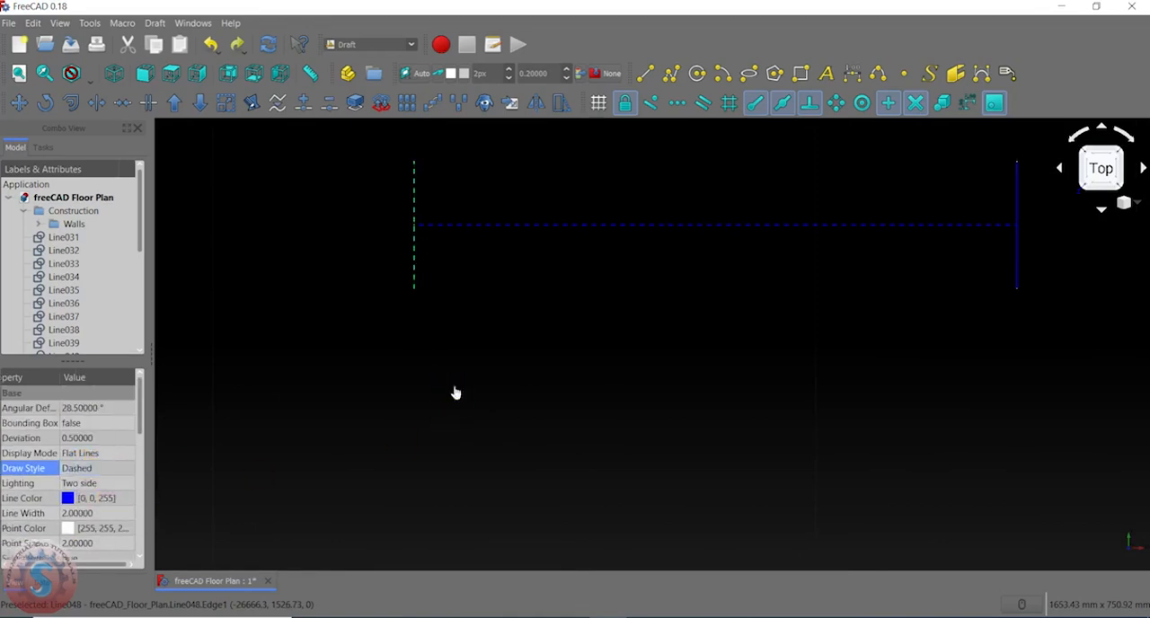
left_click(454, 393)
left_click(1018, 205)
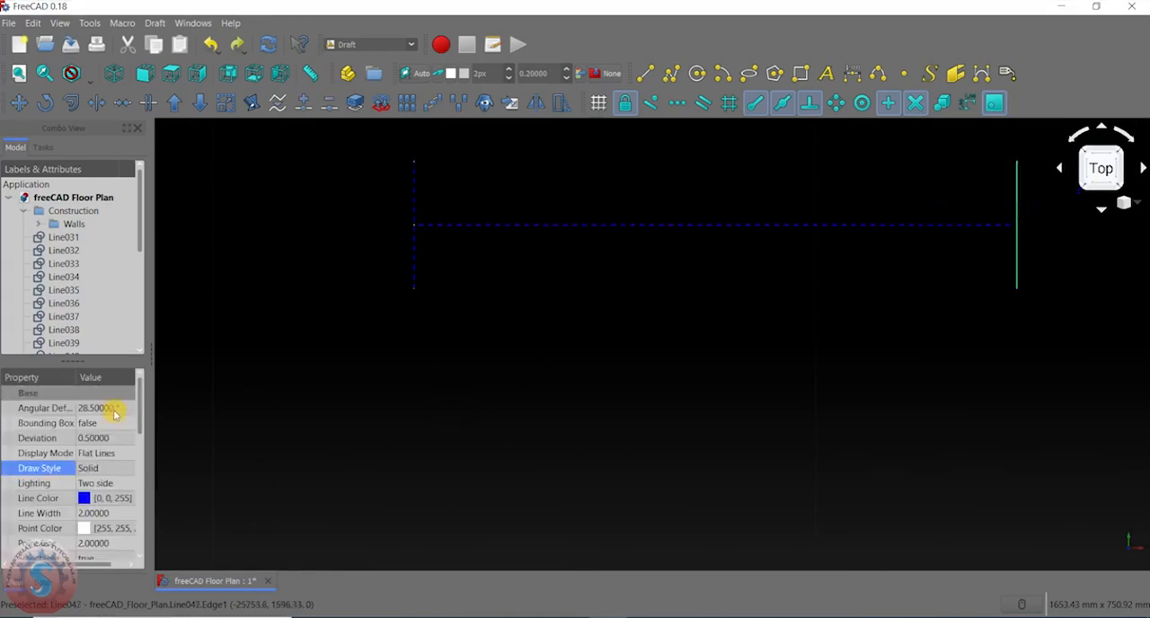
left_click(113, 468)
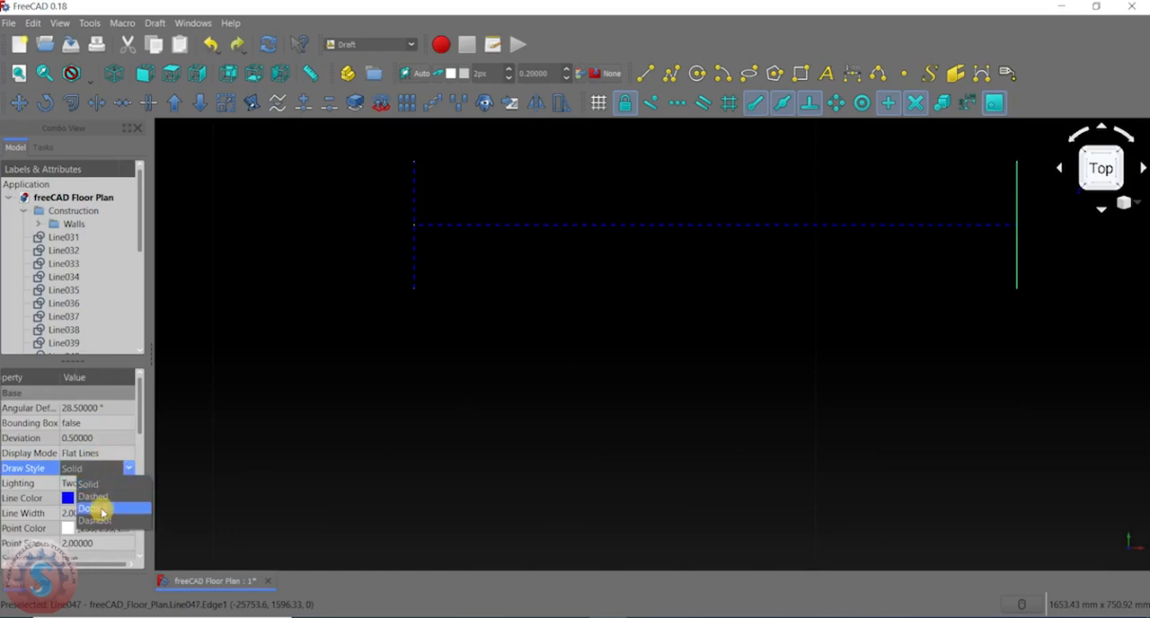
left_click(92, 496)
- Delete the leftover window's horizontal line and both end lines from inside the lower-left room
scroll(556, 351, "down", 6)
scroll(620, 300, "up", 2)
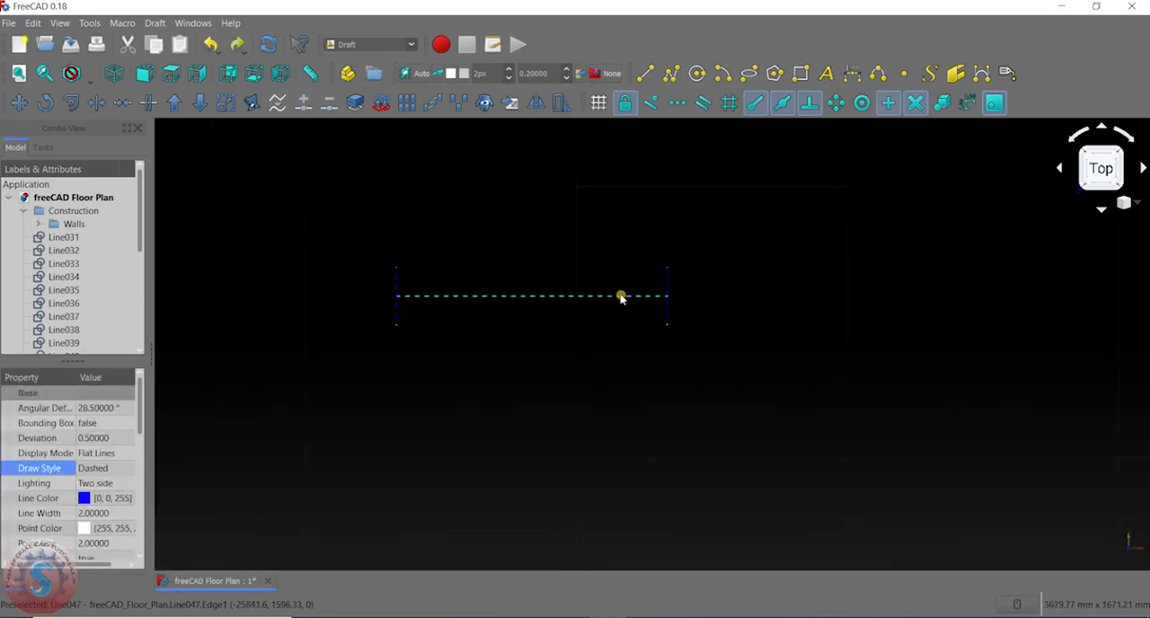
key("Delete")
left_click(668, 293)
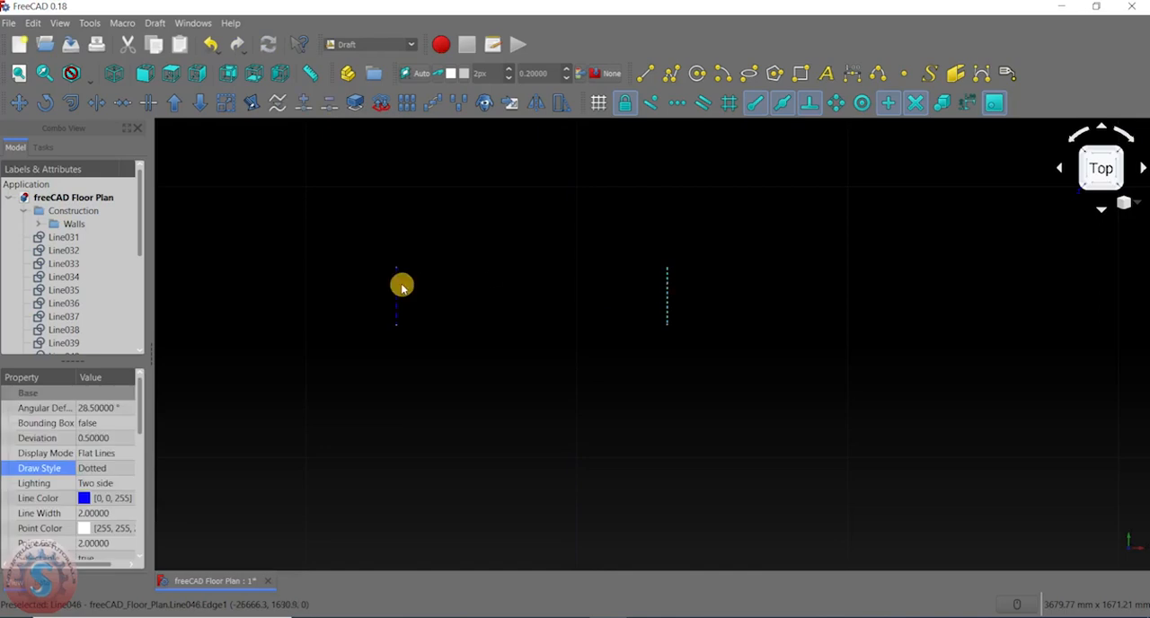
key("Delete")
left_click(669, 295)
key("Delete")
scroll(577, 331, "down", 14)
scroll(593, 330, "up", 10)
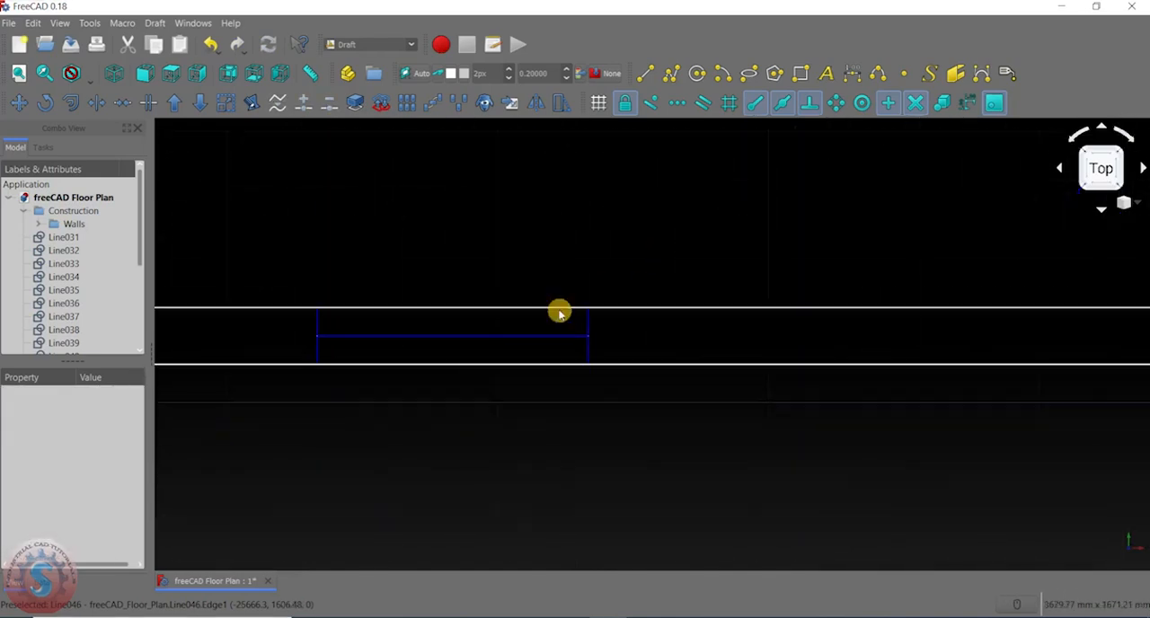
- Set the line width of the bottom-left window's horizontal line to 20 px
left_click(462, 334)
left_click(508, 77)
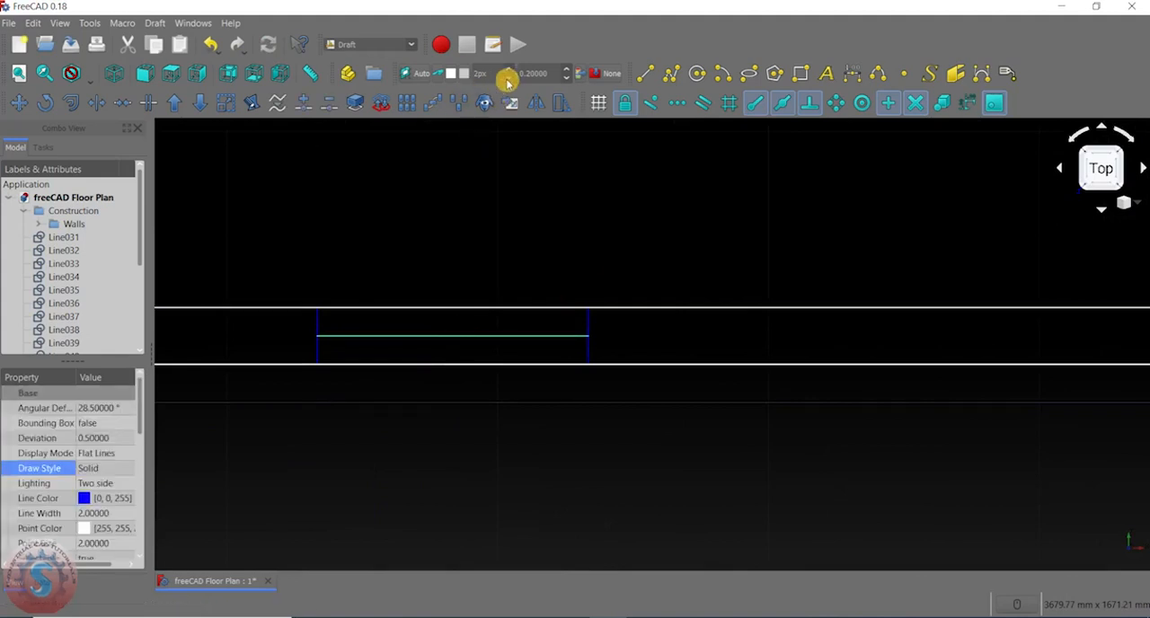
left_click(510, 69)
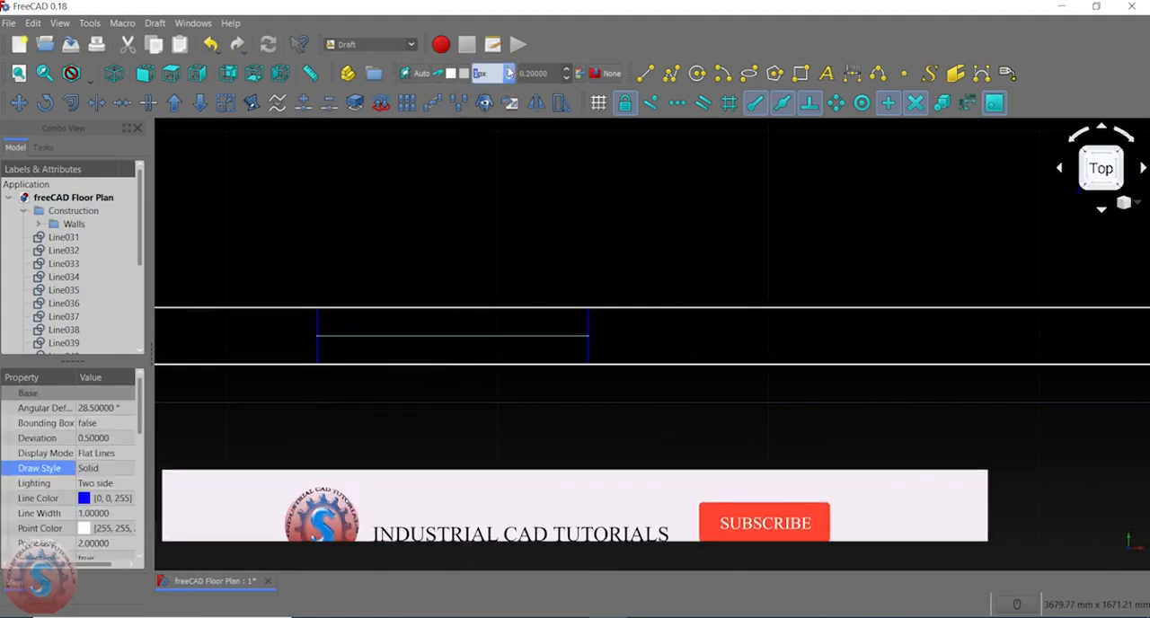
left_click(510, 69)
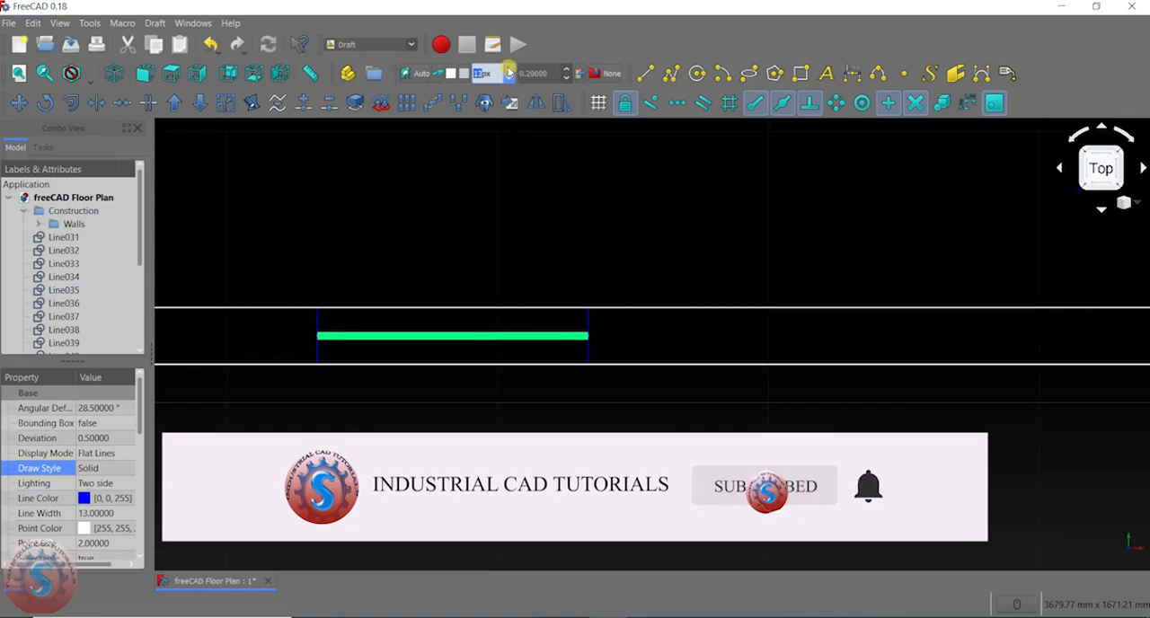
left_click(510, 69)
left_click(510, 69)
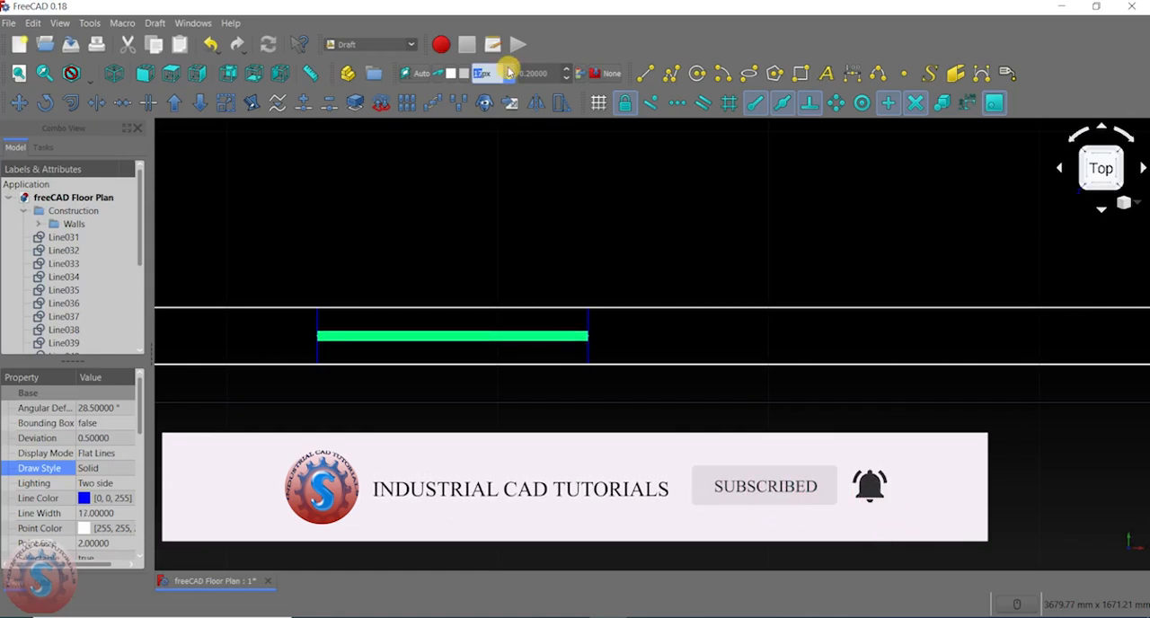
left_click(510, 69)
left_click(510, 69)
left_click(509, 69)
left_click(493, 175)
scroll(443, 277, "down", 5)
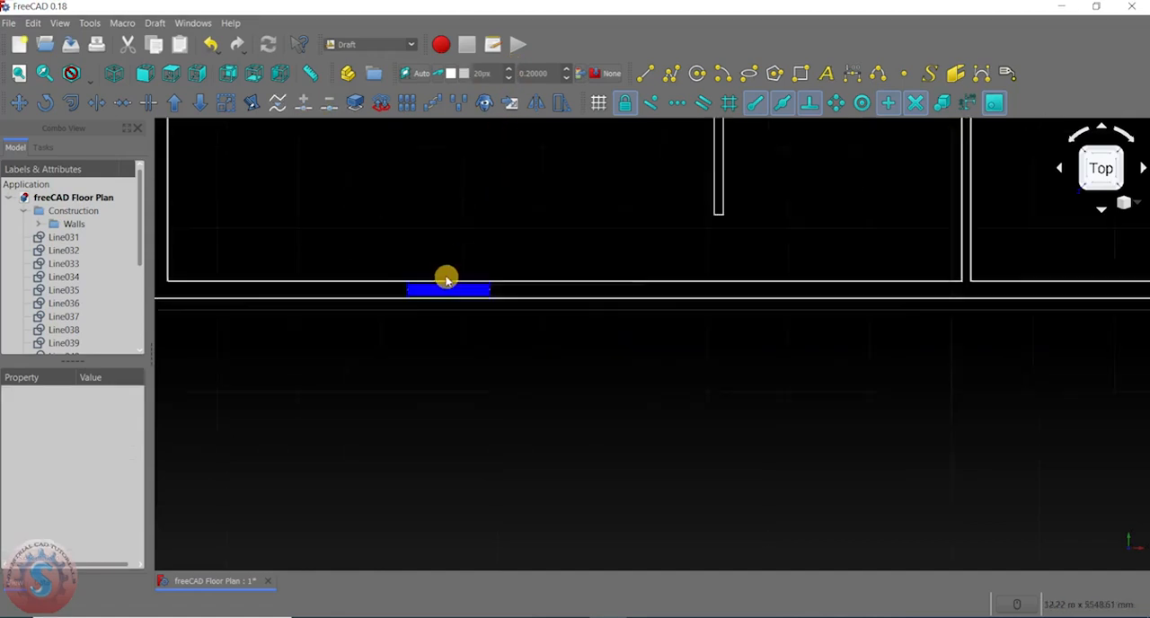
- Set the line width of the bottom-left window's horizontal line to 10 px
scroll(453, 287, "up", 4)
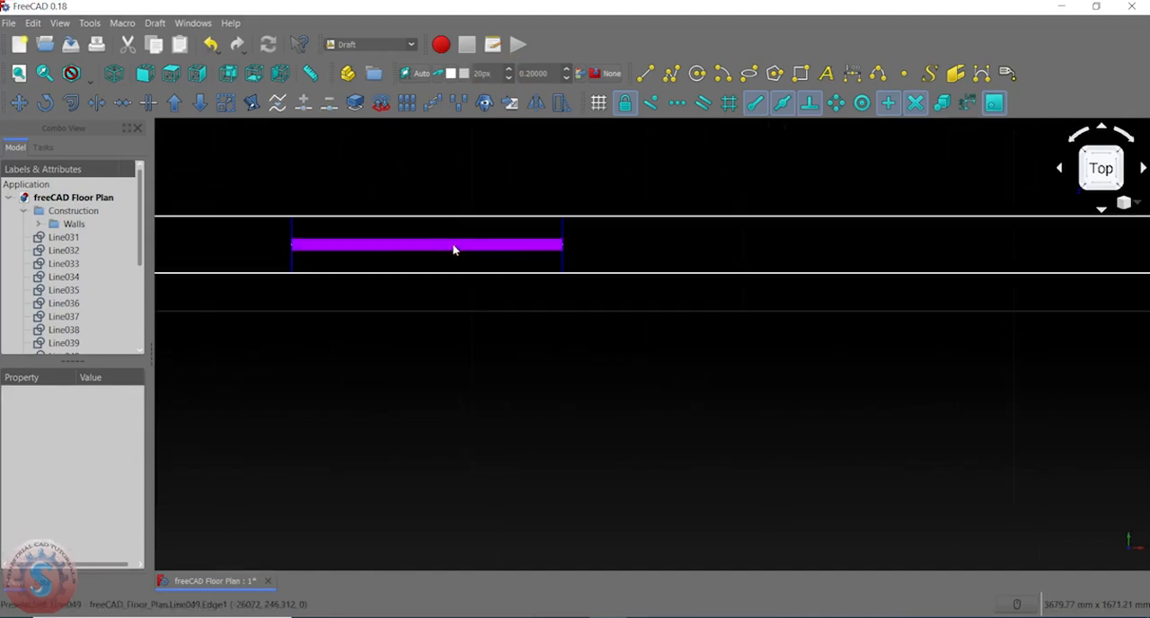
left_click(453, 244)
left_click(509, 77)
left_click(509, 78)
left_click(509, 77)
left_click(510, 77)
left_click(510, 77)
left_click(509, 77)
left_click(510, 77)
left_click(510, 77)
left_click(509, 78)
left_click(510, 78)
left_click(510, 77)
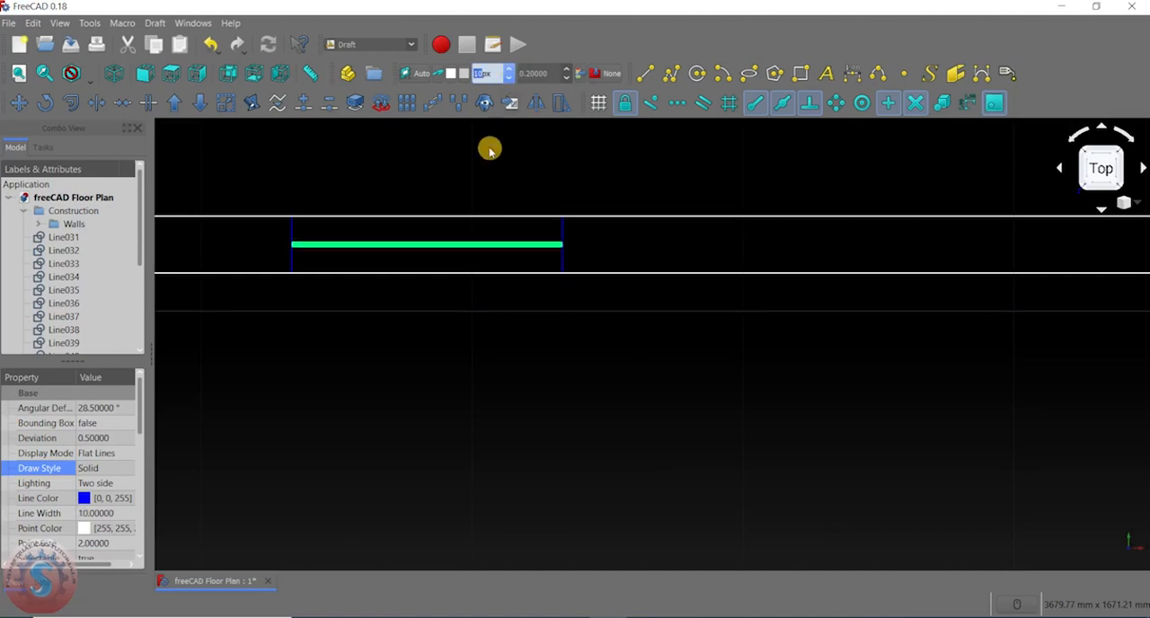
left_click(490, 175)
scroll(455, 303, "down", 3)
scroll(445, 339, "down", 2)
scroll(440, 337, "up", 8)
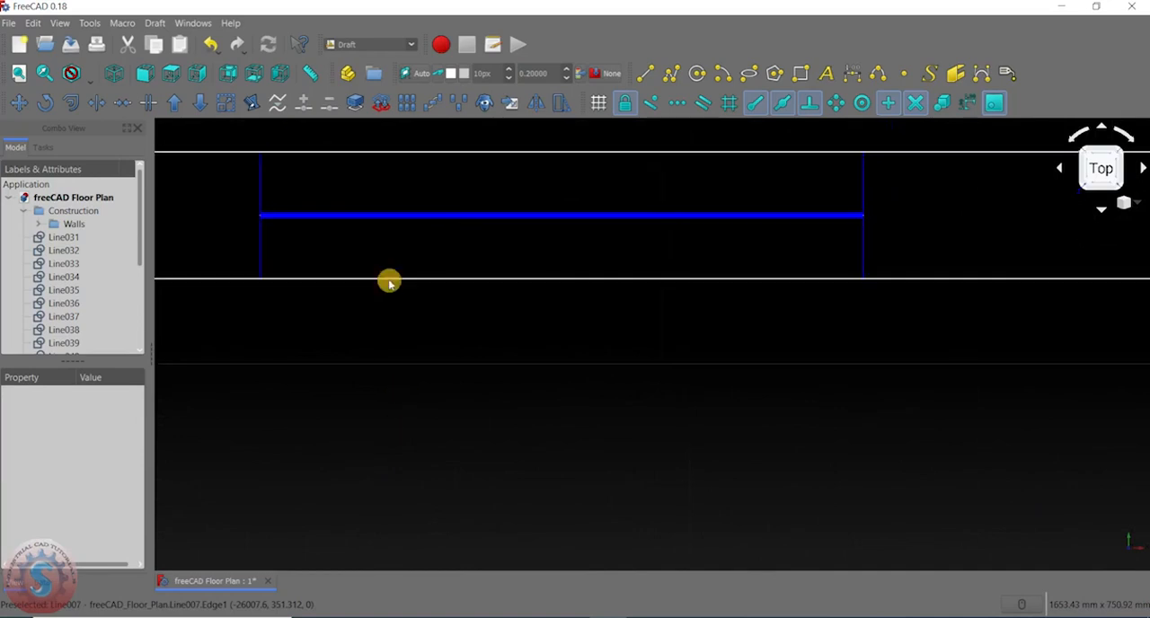
- Examine the thickened centre line of the bottom-left window and compare it with the other windows on the outer walls
left_click(434, 217)
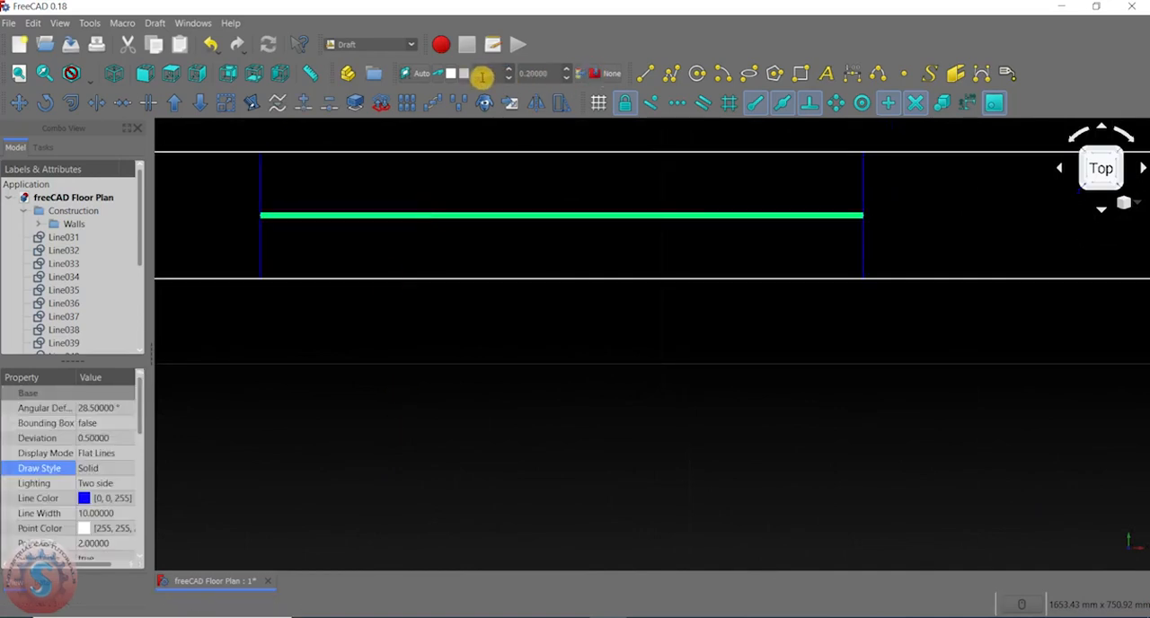
left_click(381, 358)
left_click(373, 214)
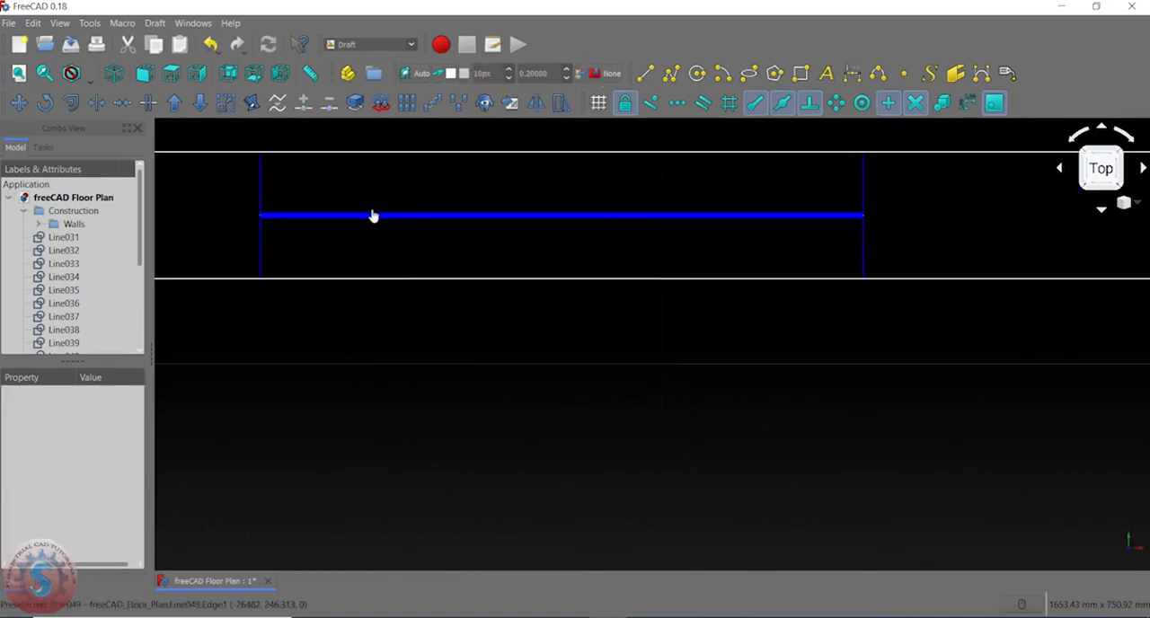
left_click(376, 228)
left_click(506, 390)
scroll(488, 380, "down", 5)
scroll(683, 244, "up", 5)
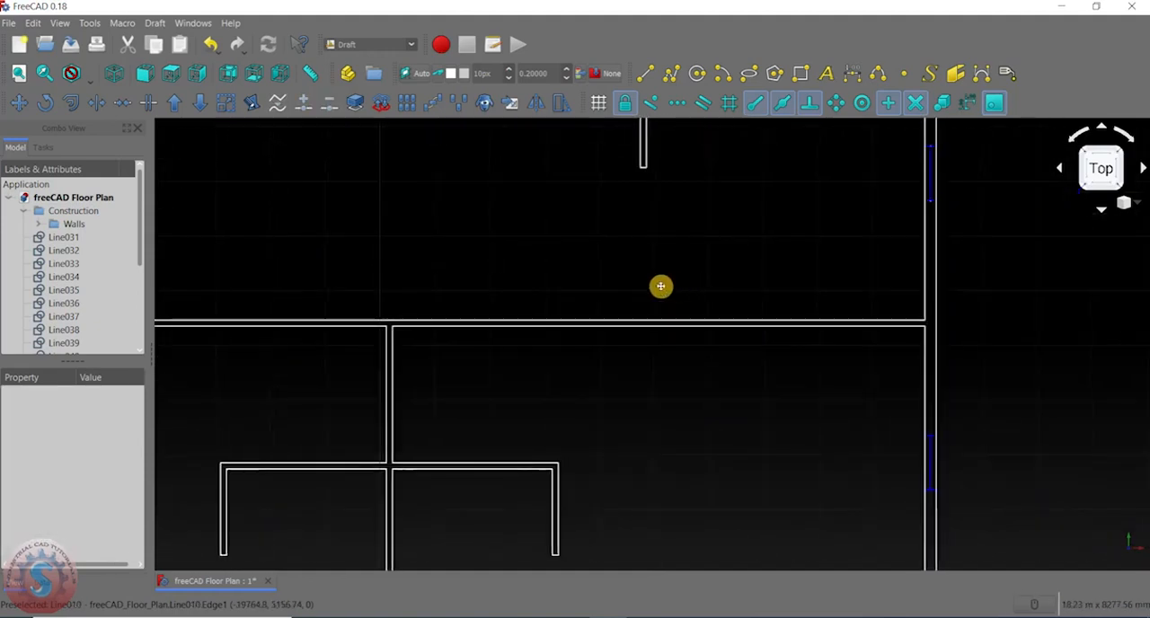
scroll(441, 313, "up", 2)
middle_click_drag(441, 313, 595, 168)
scroll(529, 215, "down", 2)
scroll(426, 490, "up", 4)
scroll(424, 493, "up", 5)
middle_click_drag(428, 434, 571, 328)
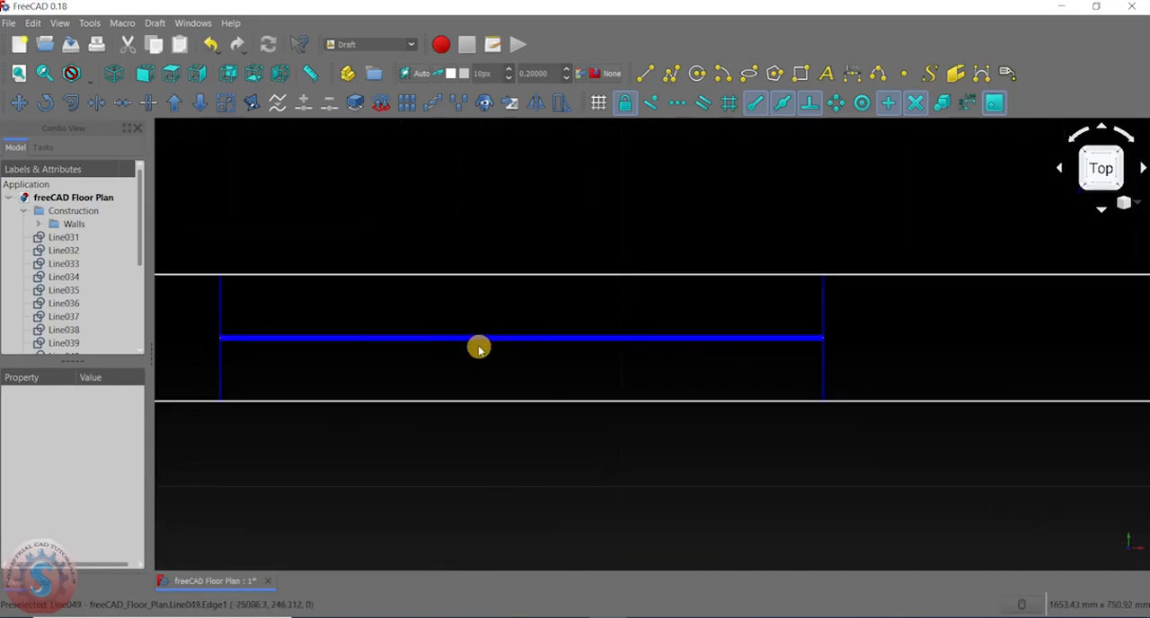
scroll(593, 357, "down", 6)
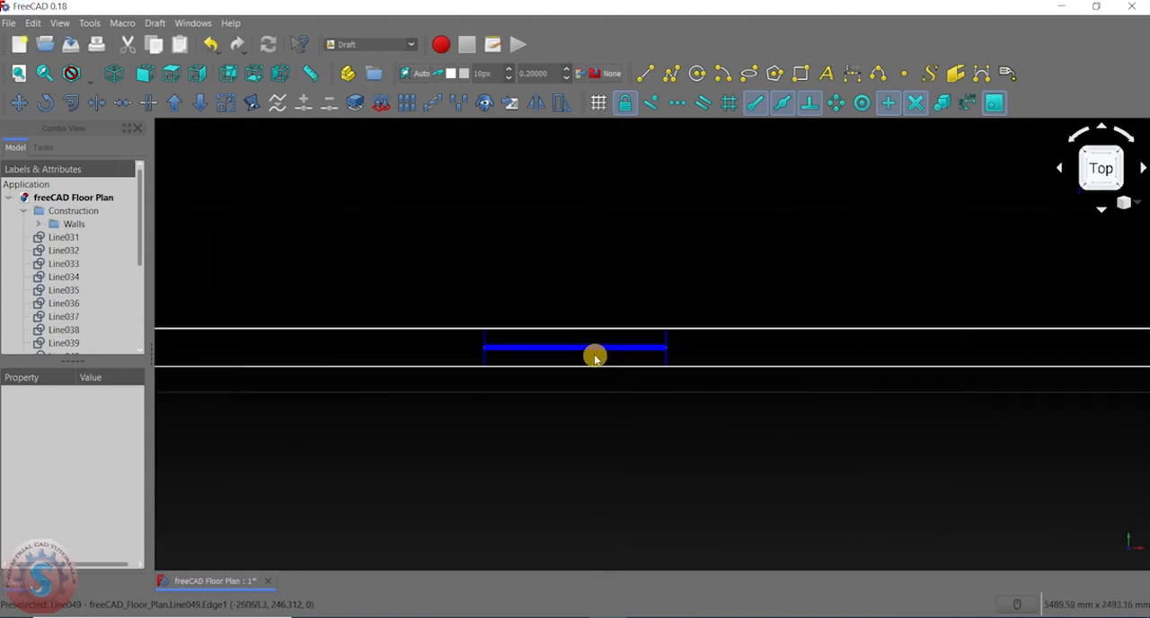
scroll(508, 383, "down", 4)
scroll(171, 268, "up", 2)
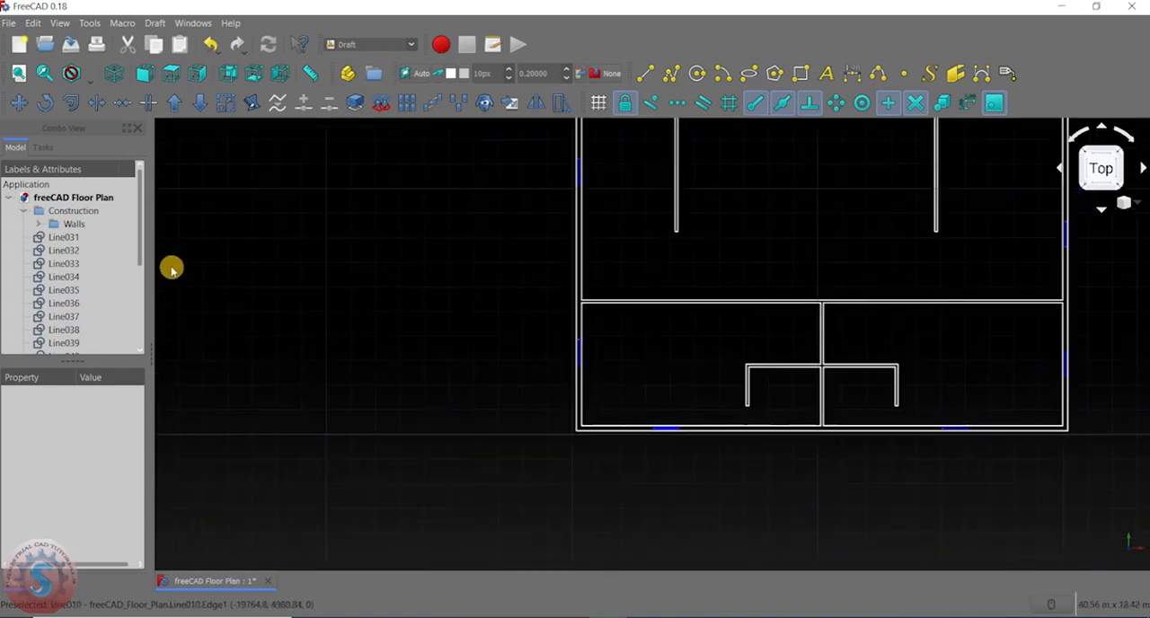
scroll(357, 213, "down", 4)
scroll(76, 260, "down", 3)
scroll(63, 297, "up", 3)
scroll(79, 274, "down", 3)
scroll(79, 270, "up", 3)
scroll(368, 300, "up", 10)
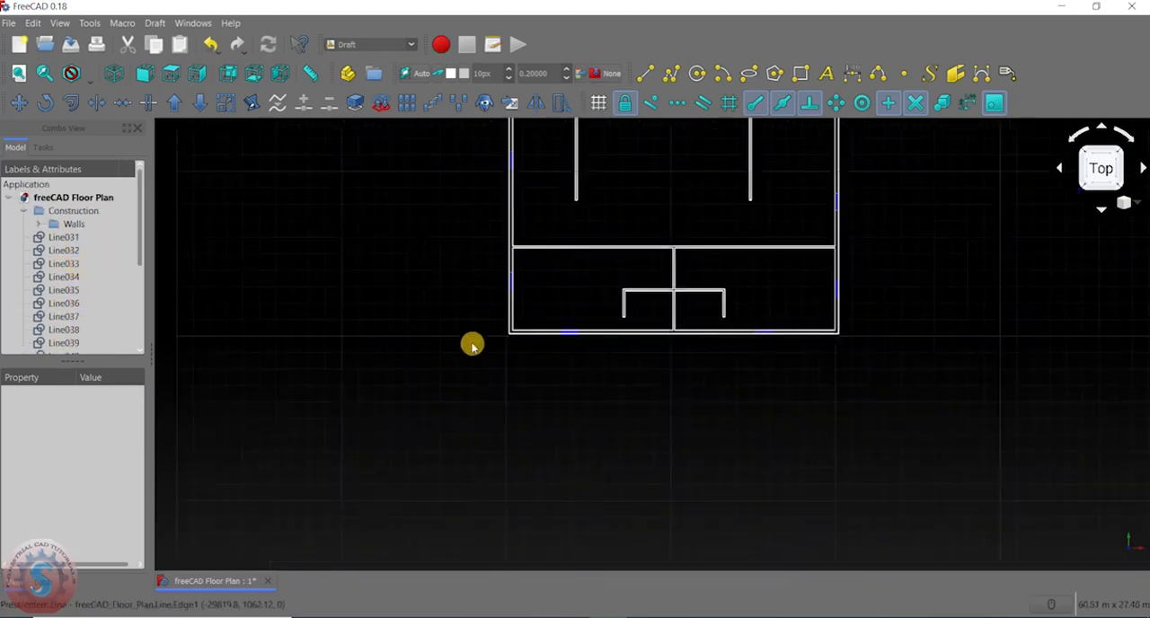
scroll(357, 278, "up", 4)
scroll(315, 273, "down", 8)
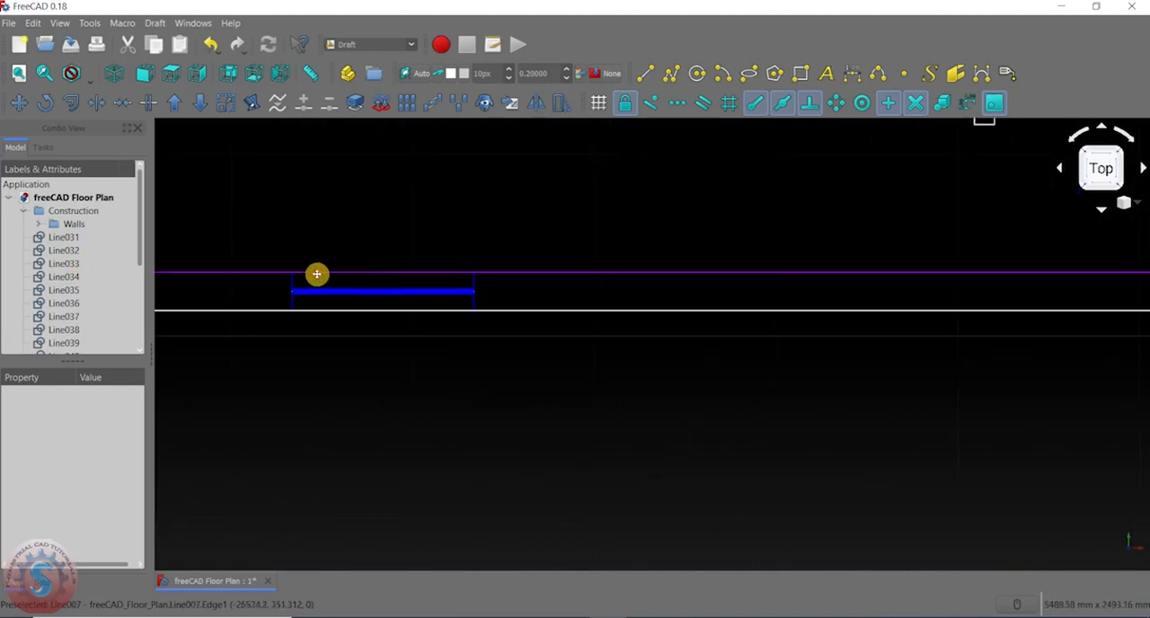
scroll(316, 203, "down", 6)
- Create a new group in the floor plan document and rename it "windows"
middle_click_drag(317, 203, 338, 261)
scroll(332, 238, "up", 2)
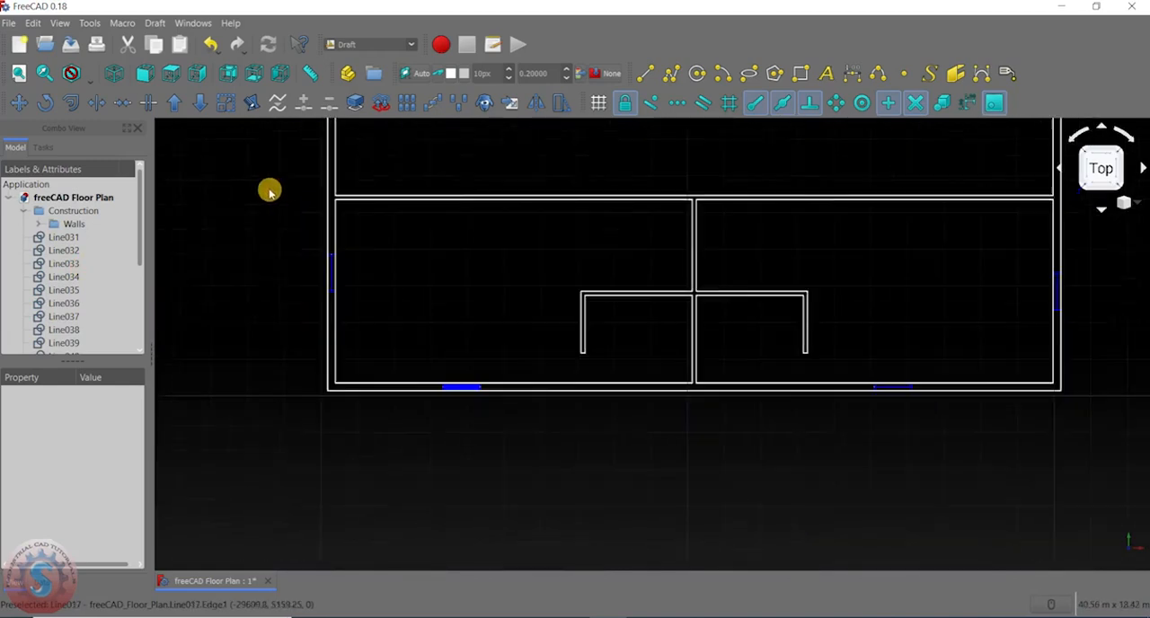
right_click(52, 196)
left_click(131, 248)
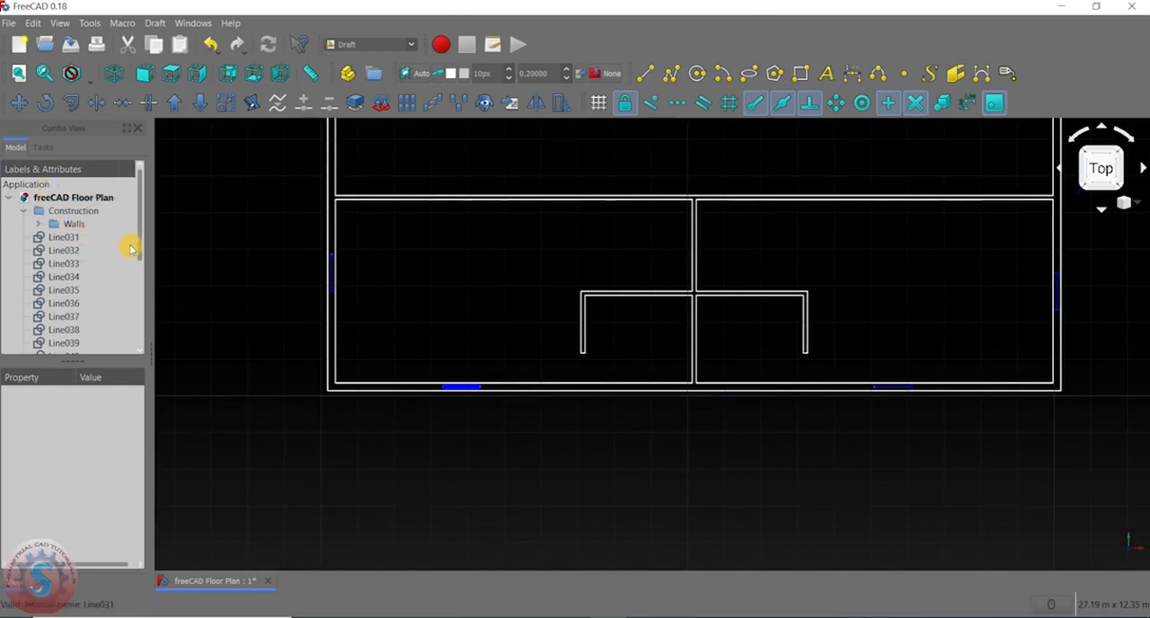
scroll(68, 337, "down", 4)
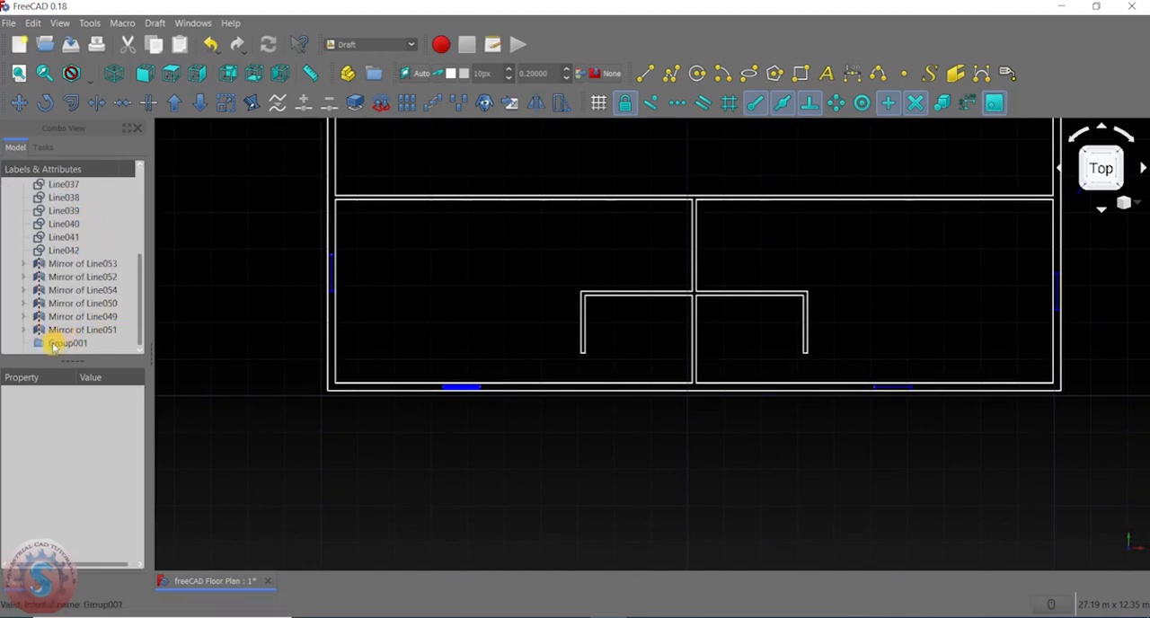
left_click(53, 346)
left_click(90, 344)
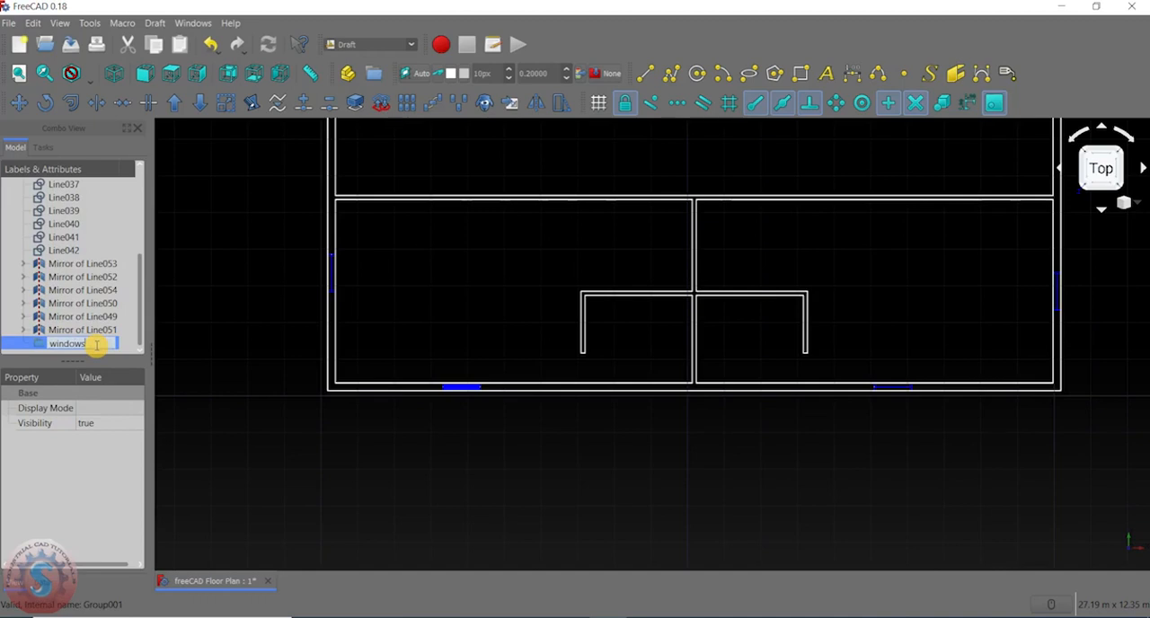
key("Return")
- Move all ungrouped window lines and mirrored window lines into the windows group
left_click_drag(76, 331, 77, 239)
left_click_drag(65, 277, 57, 347)
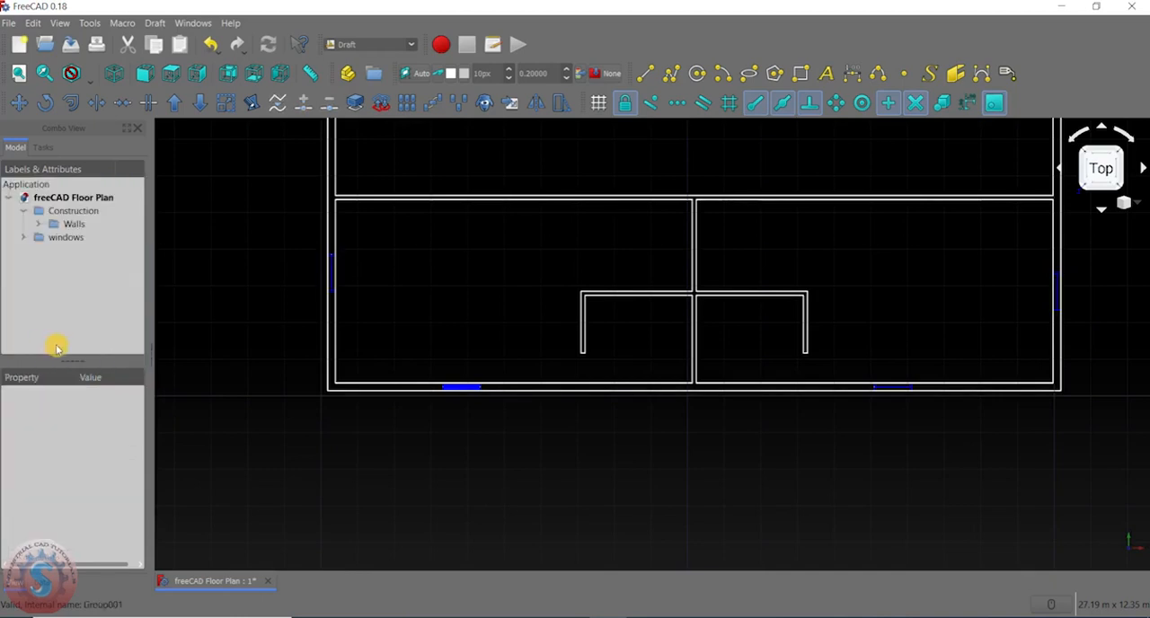
left_click(24, 238)
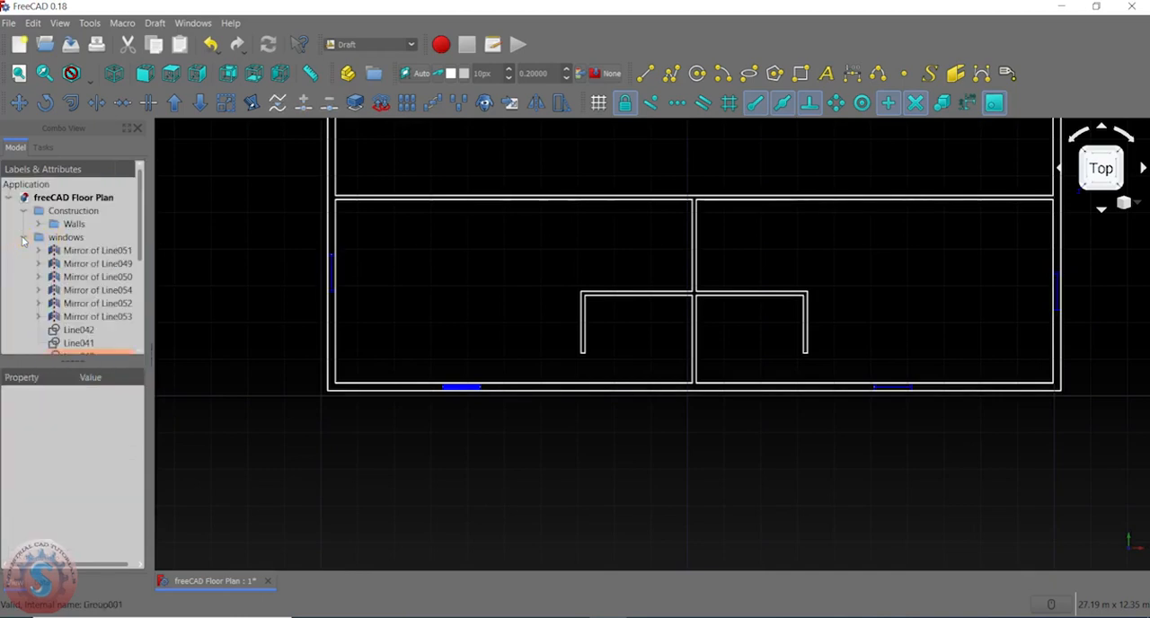
left_click(24, 238)
- Review the whole floor plan and check the contents of the windows and Walls groups in the model tree
scroll(298, 344, "down", 5)
scroll(334, 328, "up", 3)
middle_click_drag(333, 329, 369, 351)
middle_click_drag(582, 168, 629, 185)
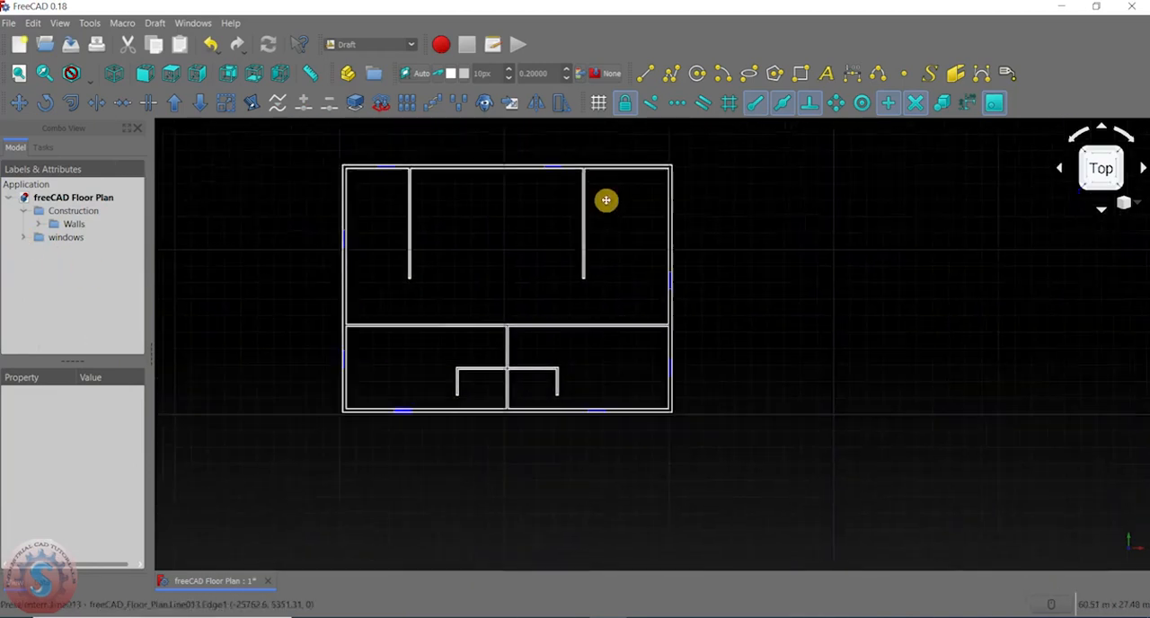
left_click(29, 239)
scroll(114, 321, "down", 3)
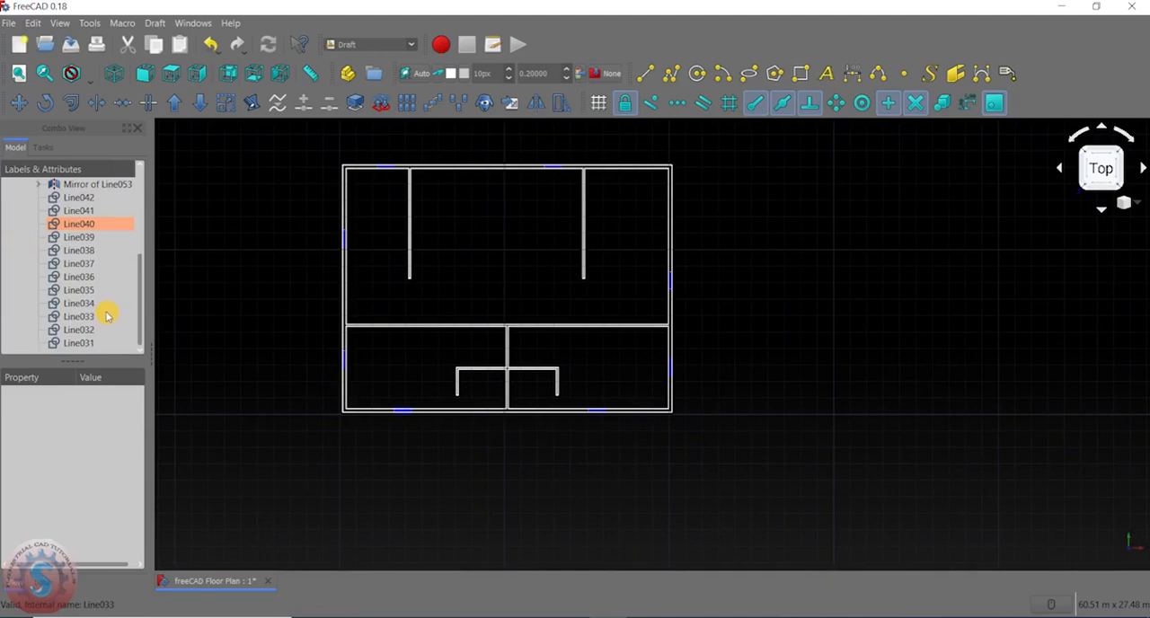
scroll(106, 315, "up", 3)
left_click(24, 238)
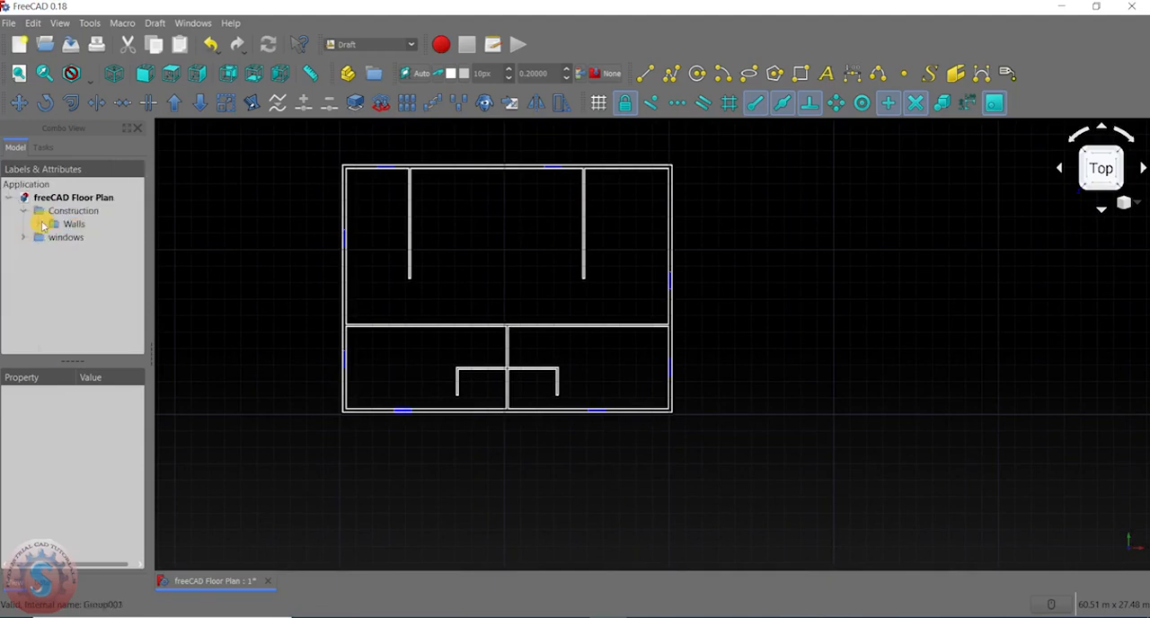
left_click(41, 225)
scroll(95, 314, "down", 6)
scroll(95, 270, "up", 6)
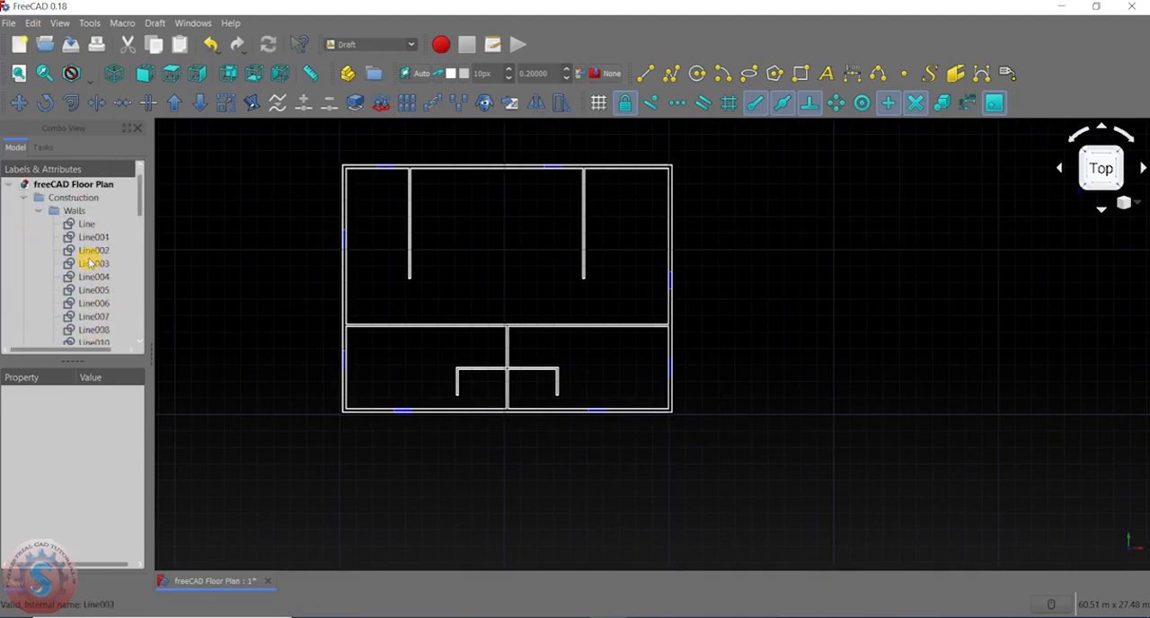
left_click(41, 225)
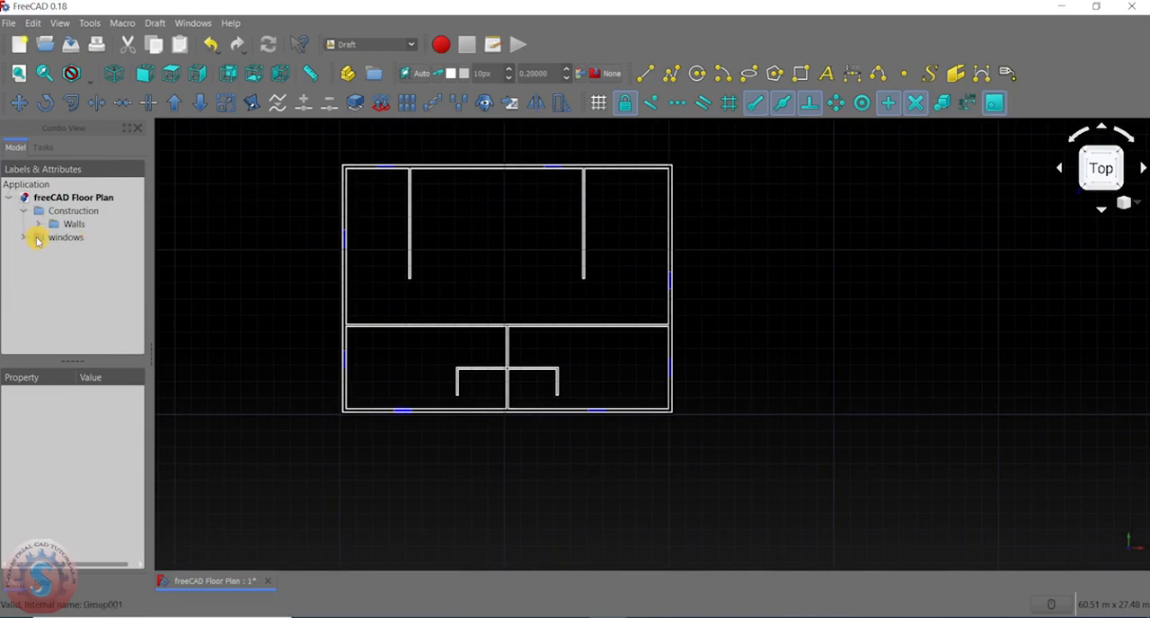
left_click(24, 238)
left_click(24, 238)
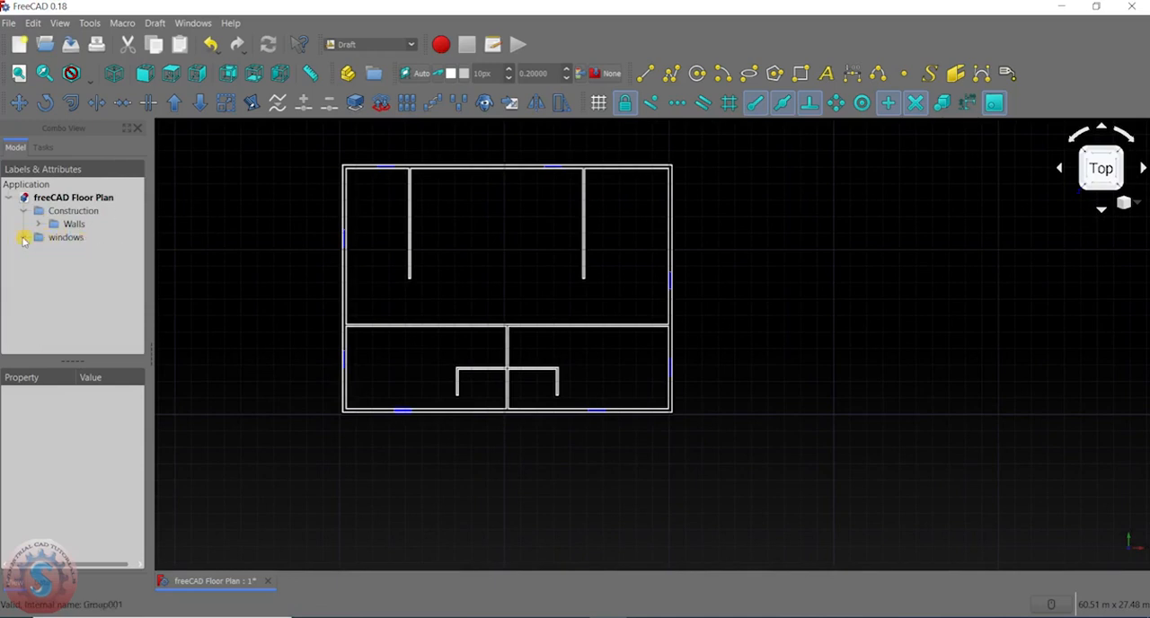
- Hide the Walls group and inspect the window symbols on their own
left_click(65, 226)
left_click(62, 267)
left_click(51, 224)
right_click(56, 227)
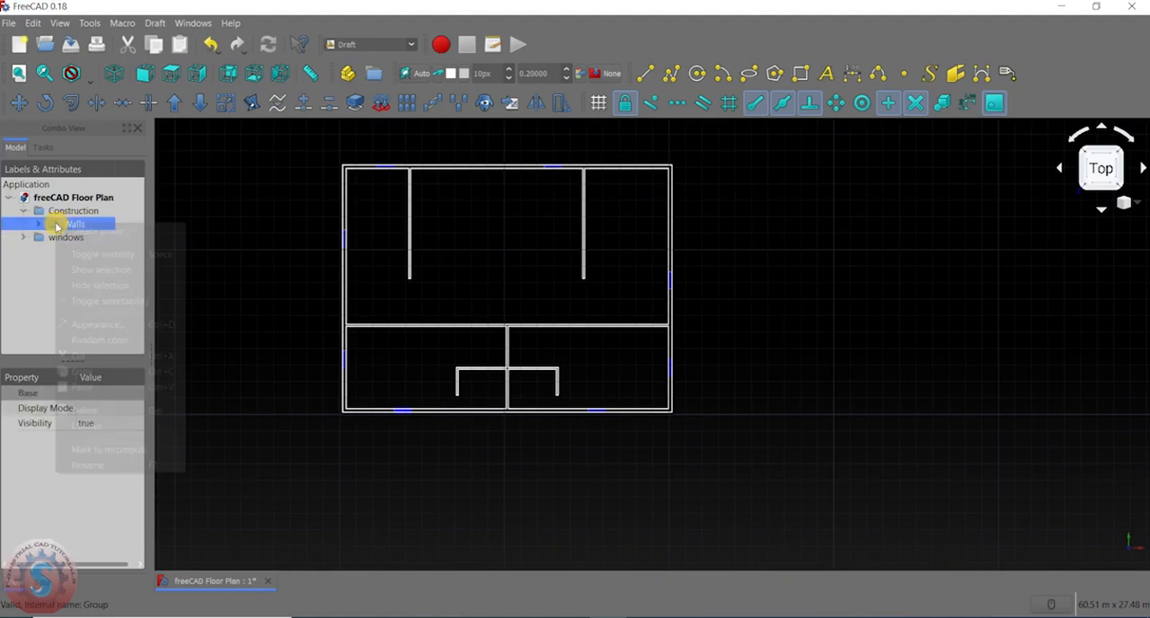
left_click(82, 285)
scroll(408, 293, "up", 5)
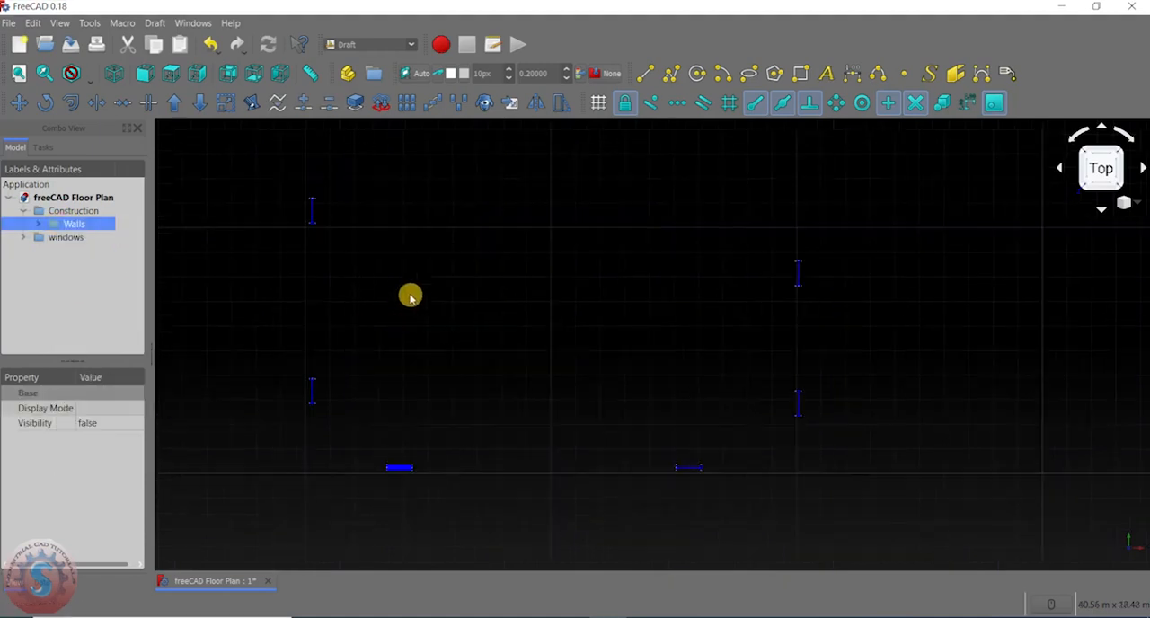
middle_click_drag(774, 298, 689, 309)
scroll(692, 309, "down", 2)
middle_click_drag(617, 375, 693, 313)
scroll(674, 341, "up", 2)
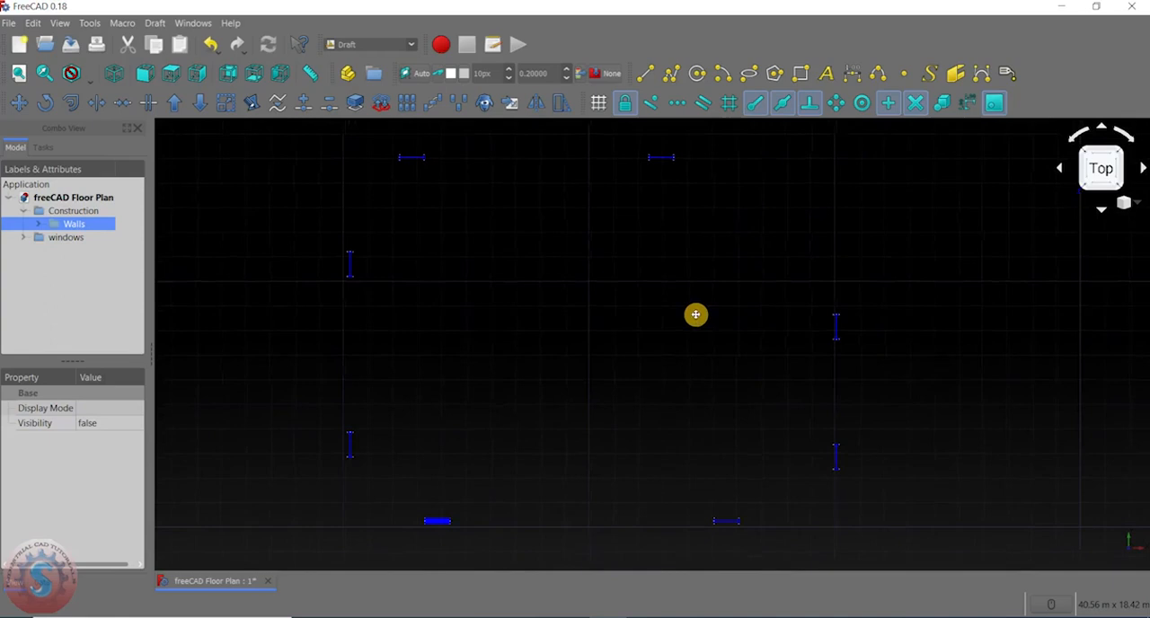
- Show the Walls group again and clear the selection
right_click(63, 227)
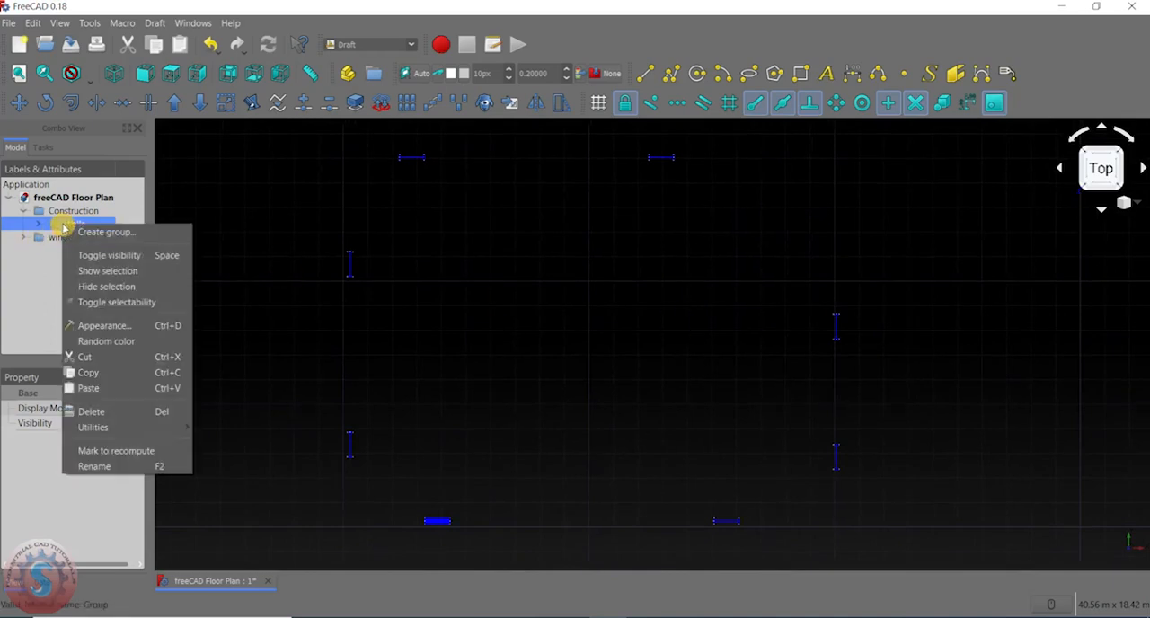
left_click(99, 274)
left_click(283, 321)
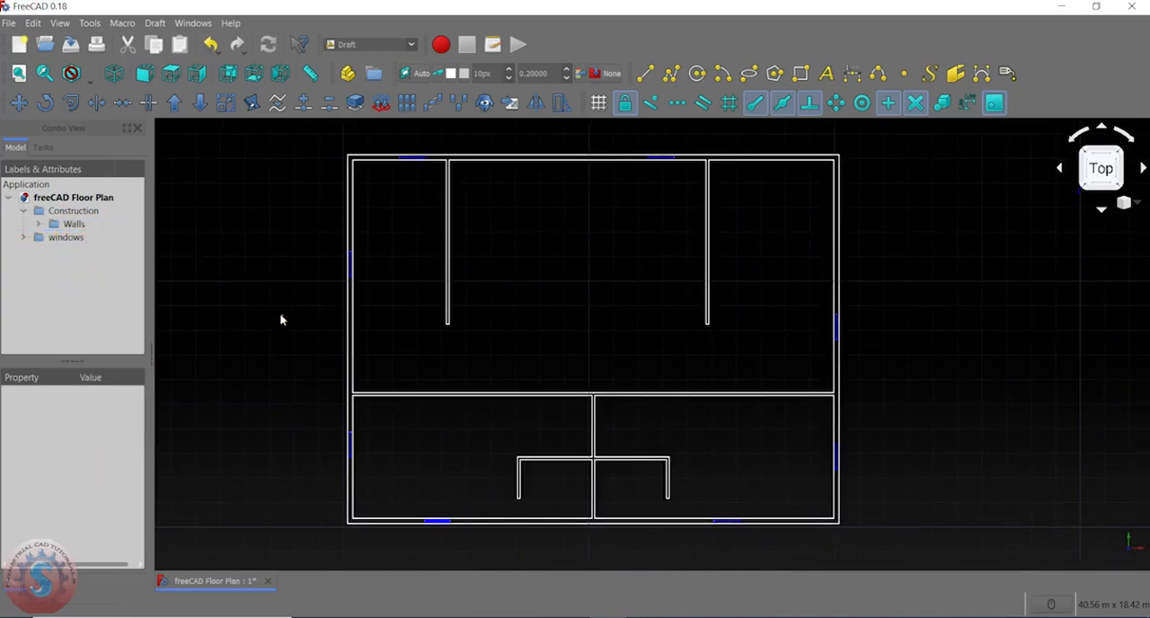
- Examine the thickness of the window lines along the upper and lower outer walls
scroll(623, 315, "down", 4)
scroll(608, 236, "up", 2)
scroll(608, 236, "up", 2)
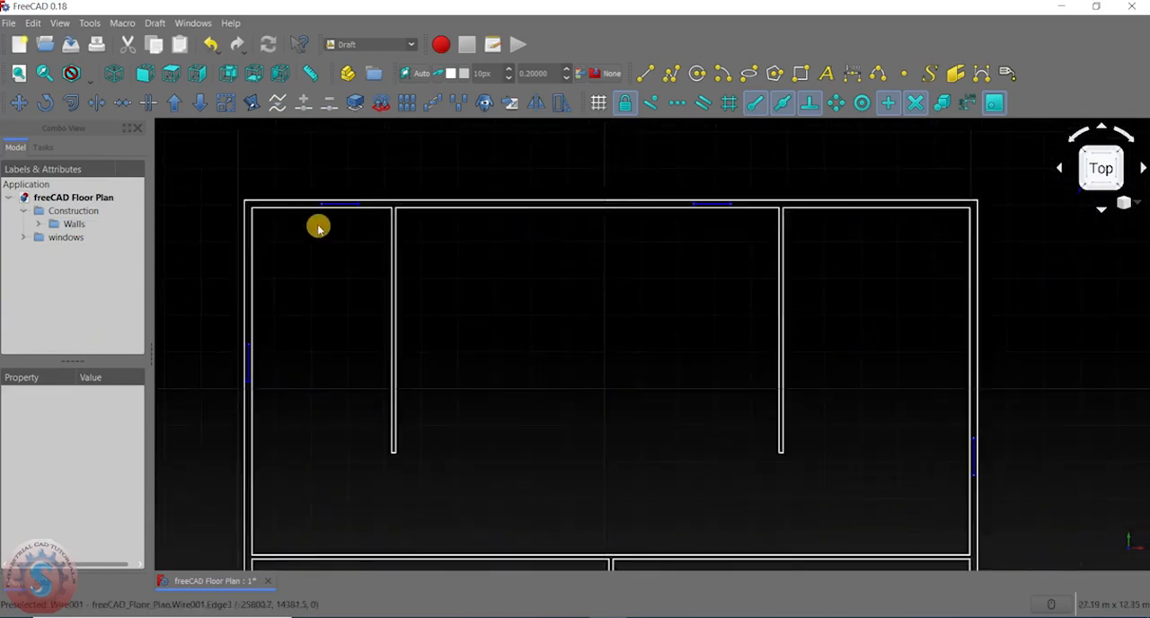
scroll(318, 224, "up", 2)
double_click(65, 237)
left_click(62, 277)
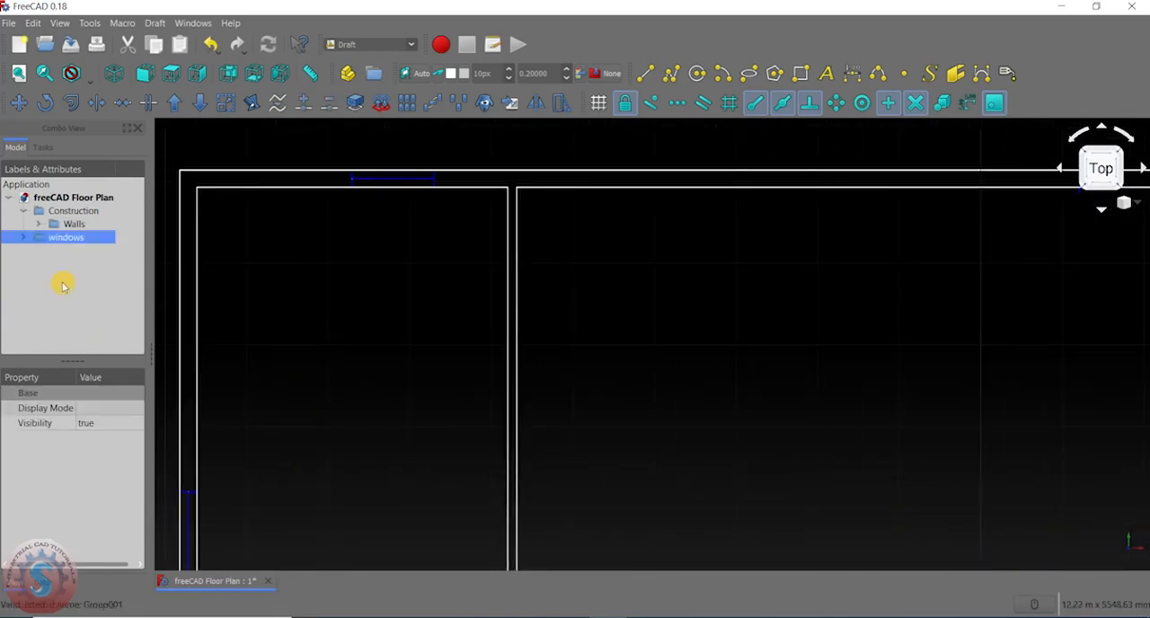
scroll(490, 377, "down", 10)
middle_click_drag(491, 417, 502, 302)
scroll(532, 343, "up", 6)
middle_click_drag(532, 404, 534, 292)
scroll(779, 408, "up", 2)
scroll(755, 401, "down", 2)
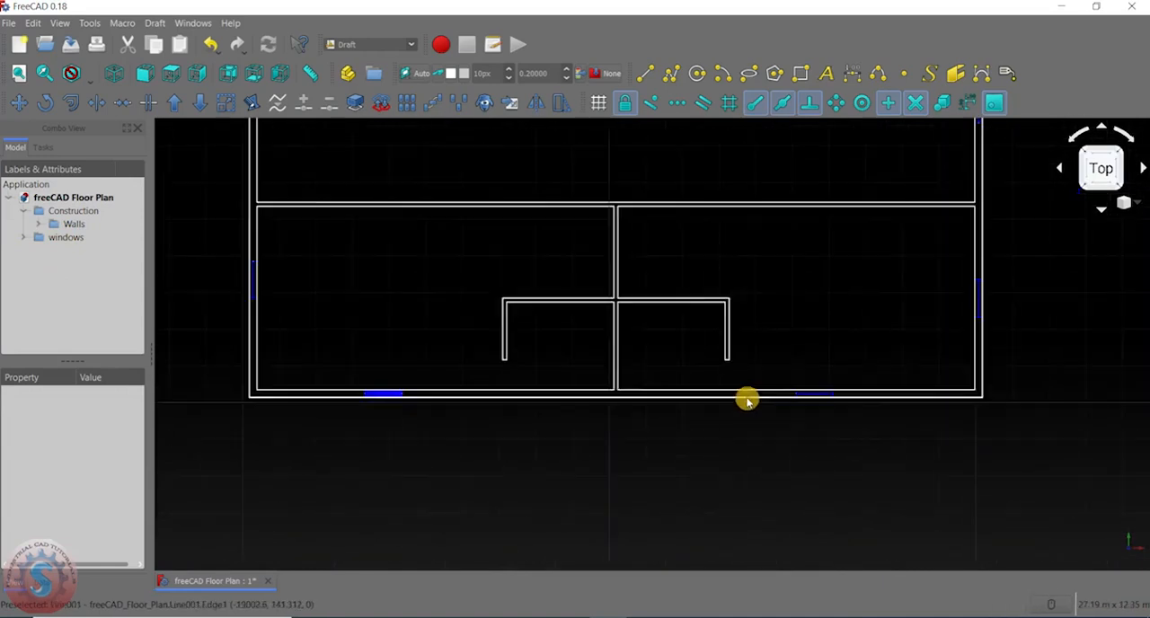
- Select all twelve original window lines, Line031 to Line042, in the windows group
scroll(470, 386, "up", 2)
left_click(22, 238)
scroll(87, 280, "down", 3)
scroll(77, 290, "up", 2)
left_click(86, 279)
left_click(84, 291, "ctrl")
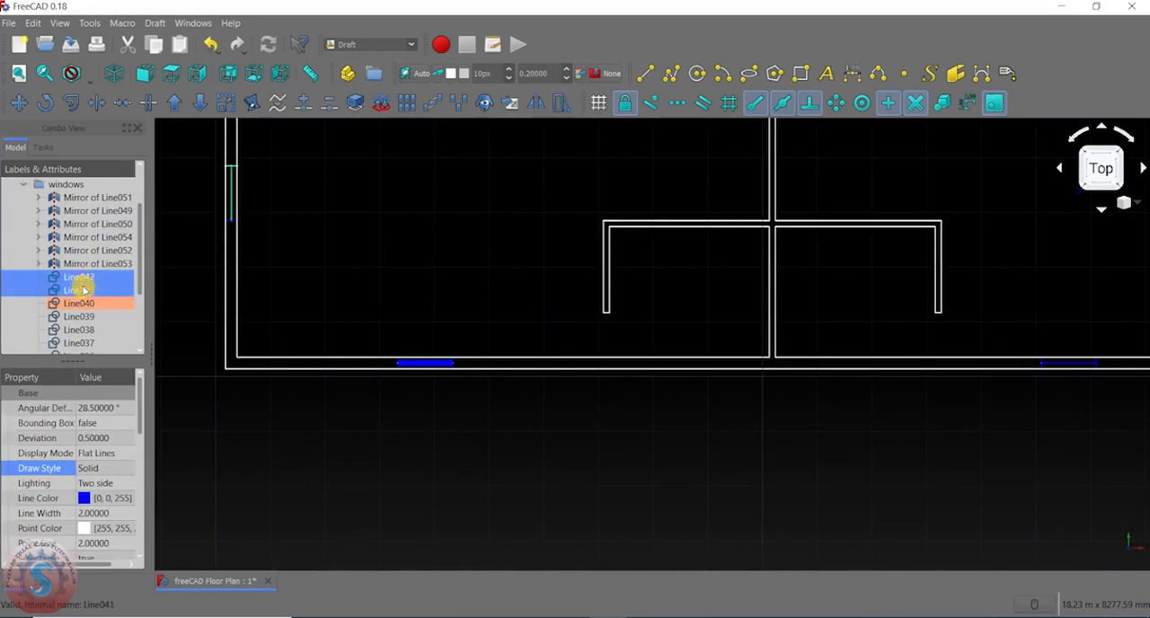
scroll(87, 283, "down", 2)
left_click(94, 239, "ctrl")
left_click(91, 252, "ctrl")
left_click(89, 267, "ctrl")
left_click(88, 268, "ctrl")
left_click(87, 277, "ctrl")
left_click(88, 268, "ctrl")
left_click(86, 290, "ctrl")
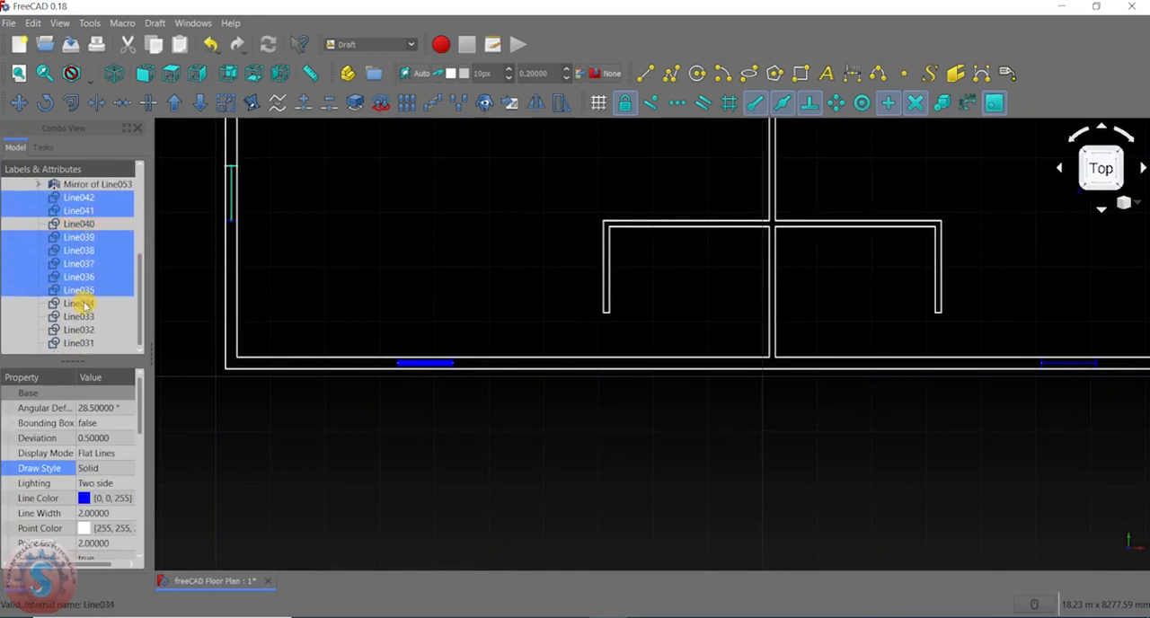
left_click(86, 304, "ctrl")
left_click(94, 224, "ctrl")
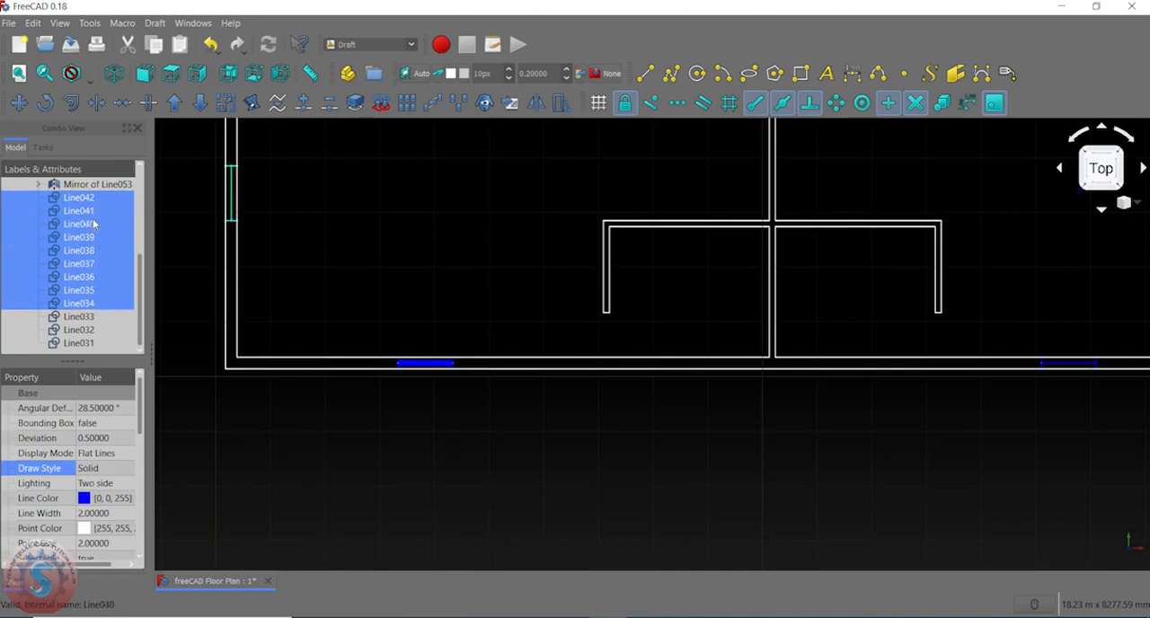
left_click(77, 317, "ctrl")
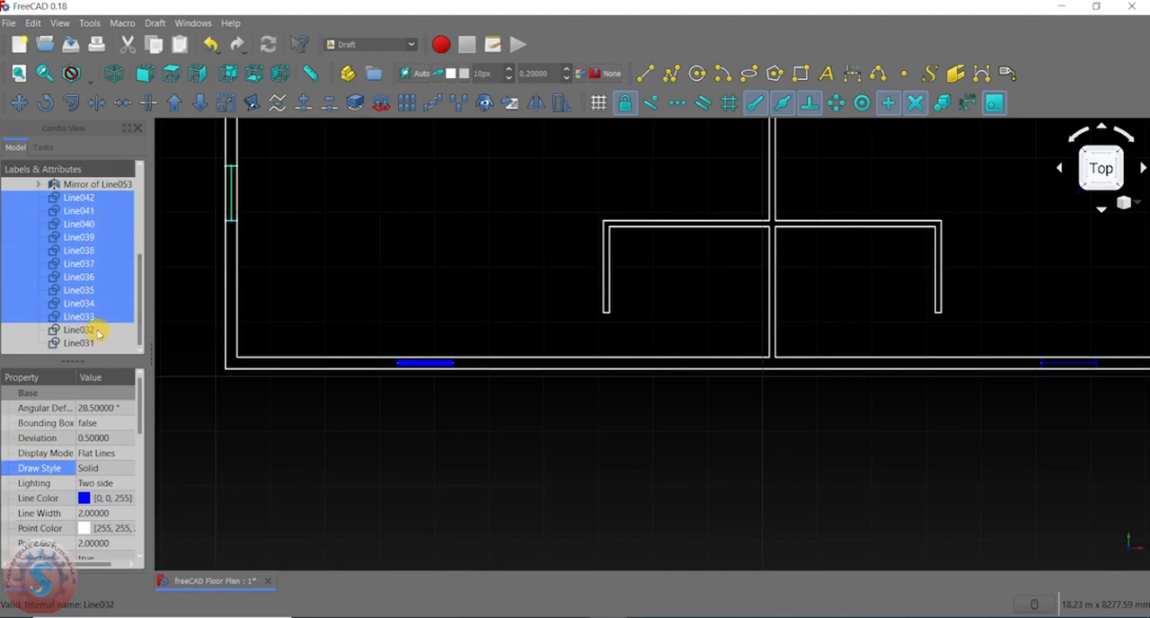
left_click(79, 330, "ctrl")
left_click(80, 343, "ctrl")
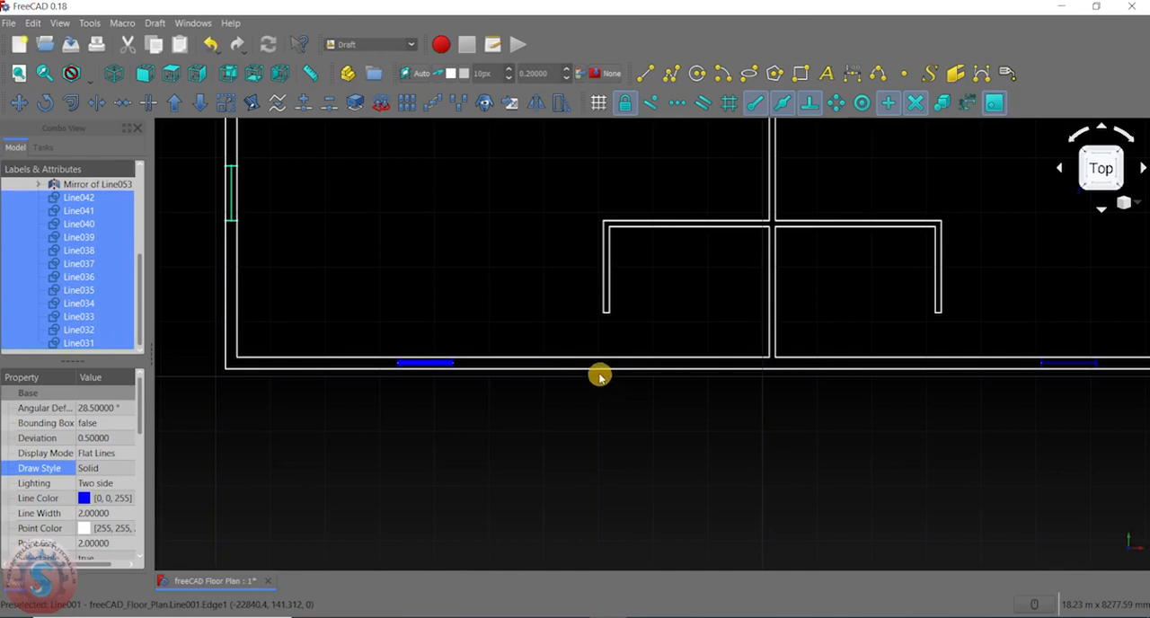
- Look through the view and data properties of the selected window lines
left_click_drag(140, 301, 141, 333)
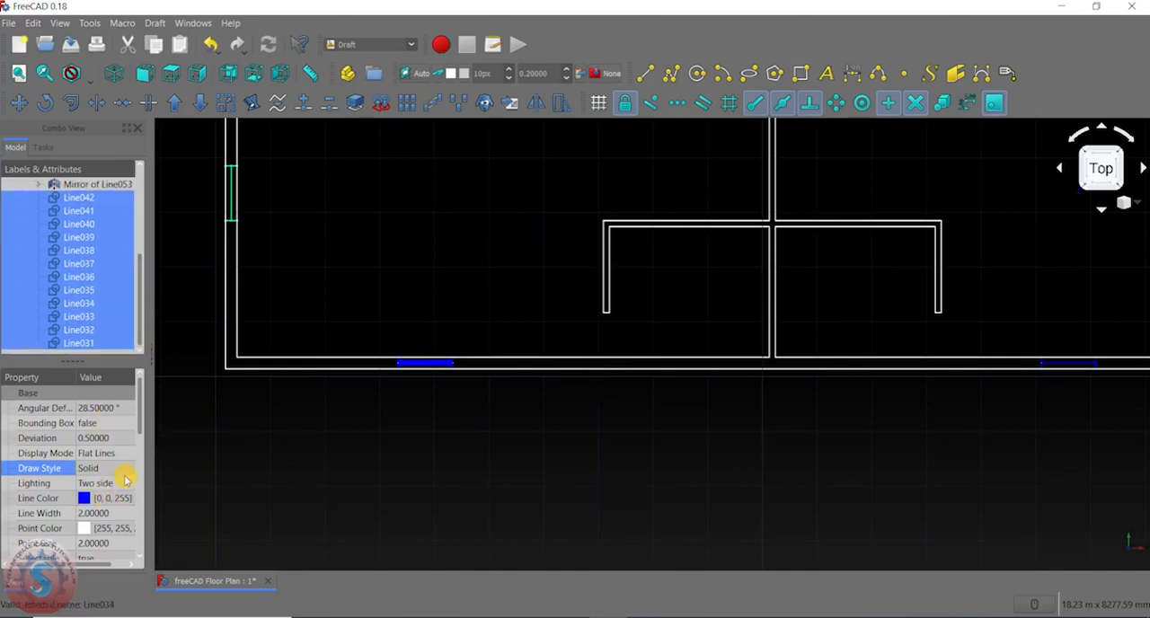
left_click_drag(141, 418, 139, 509)
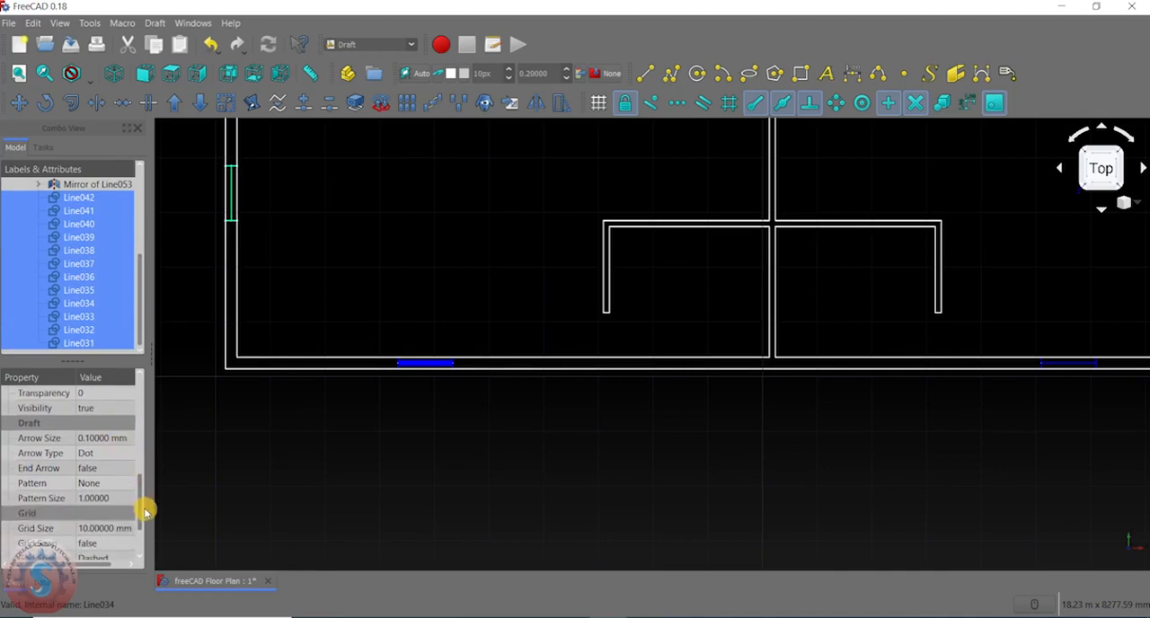
left_click_drag(140, 505, 141, 528)
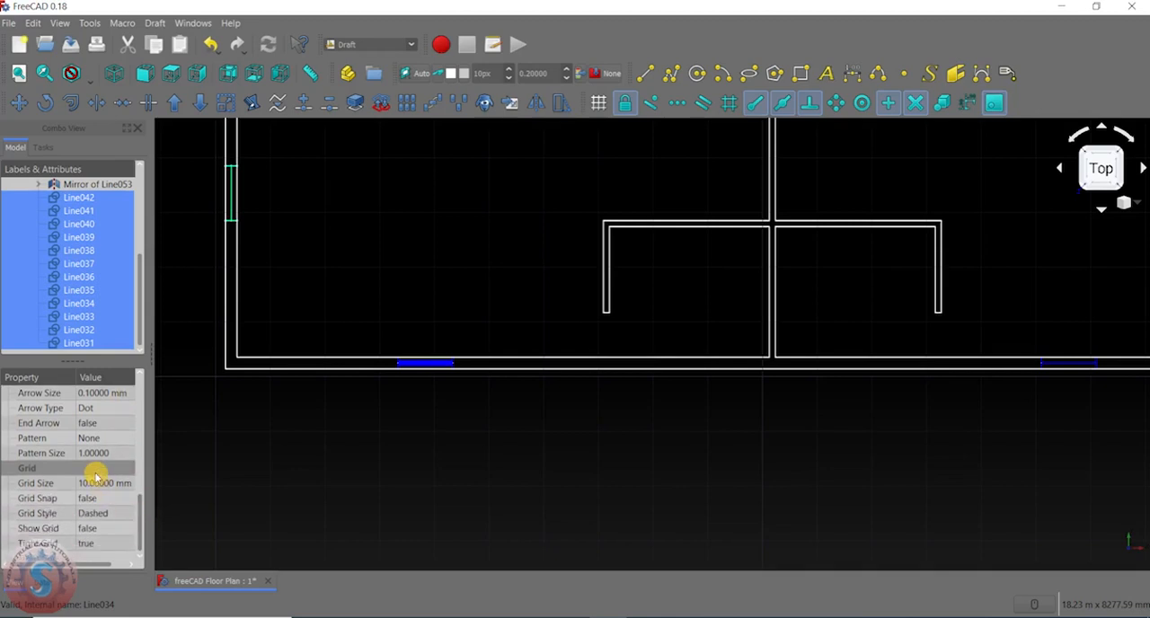
left_click(47, 584)
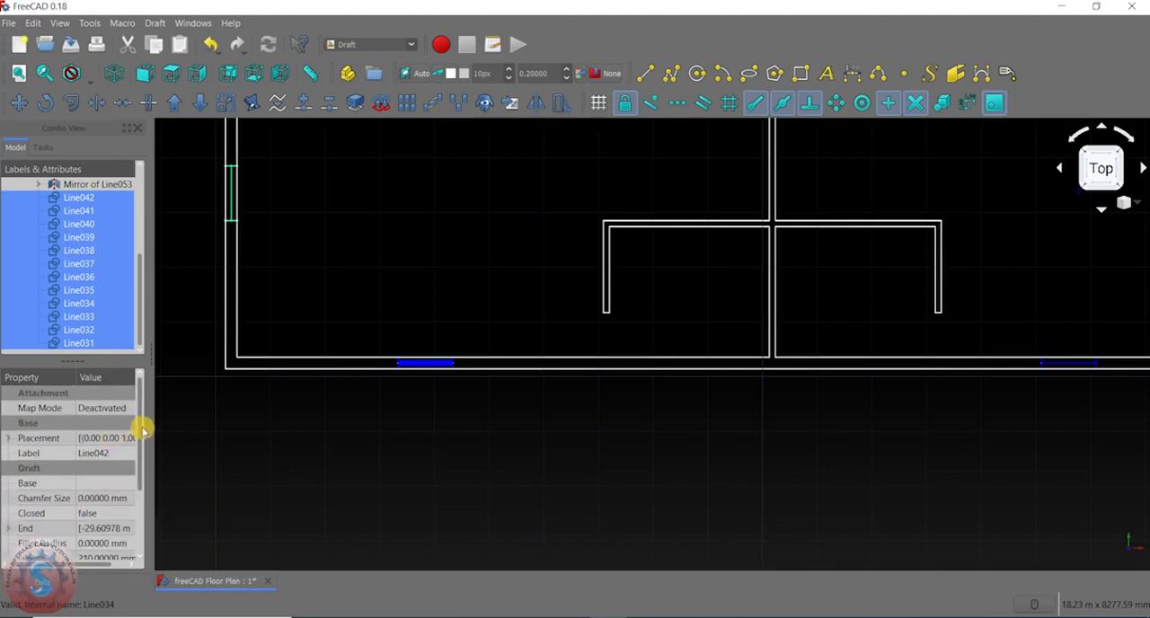
left_click_drag(142, 432, 141, 485)
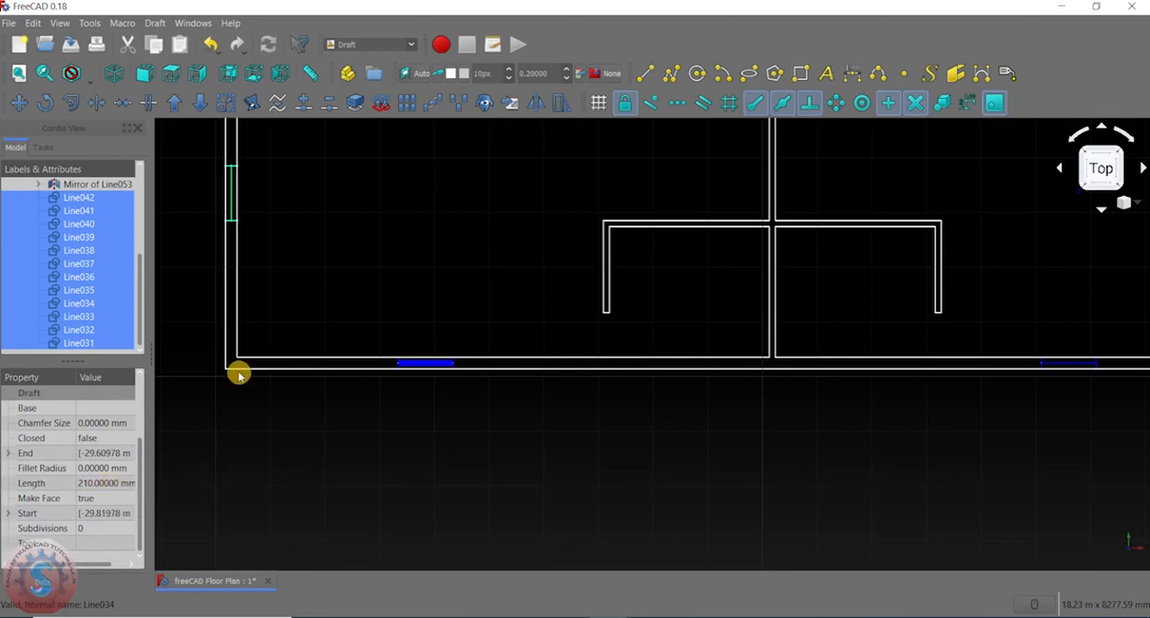
left_click(28, 583)
- Set the line width of the selected window lines to 8
left_click_drag(142, 516, 141, 431)
left_click(99, 455)
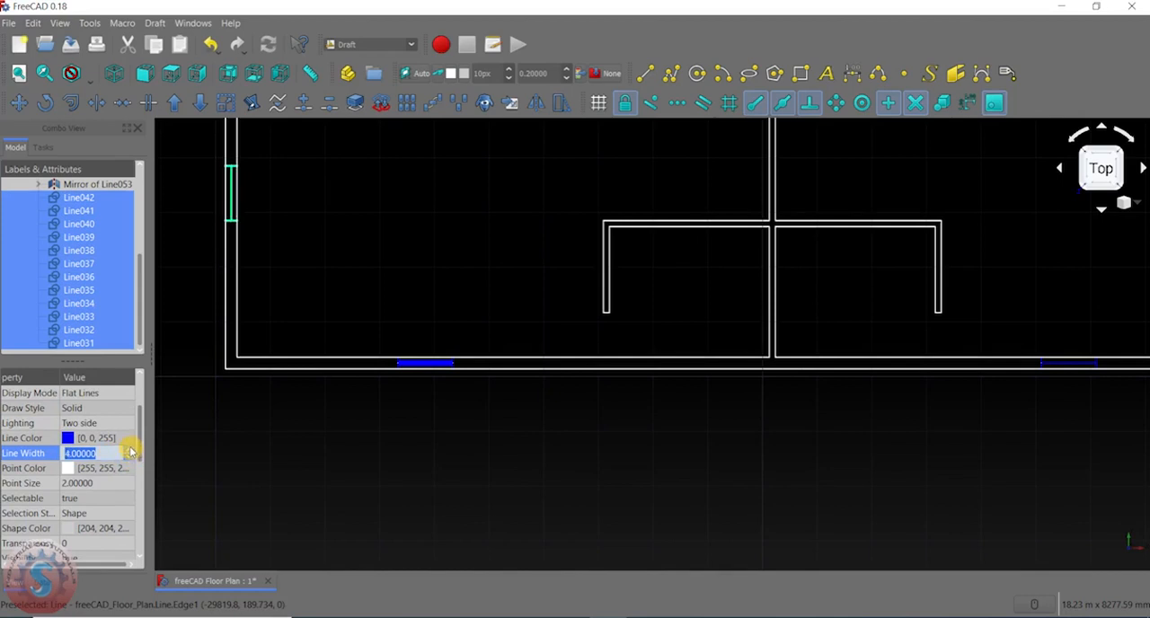
scroll(372, 289, "down", 5)
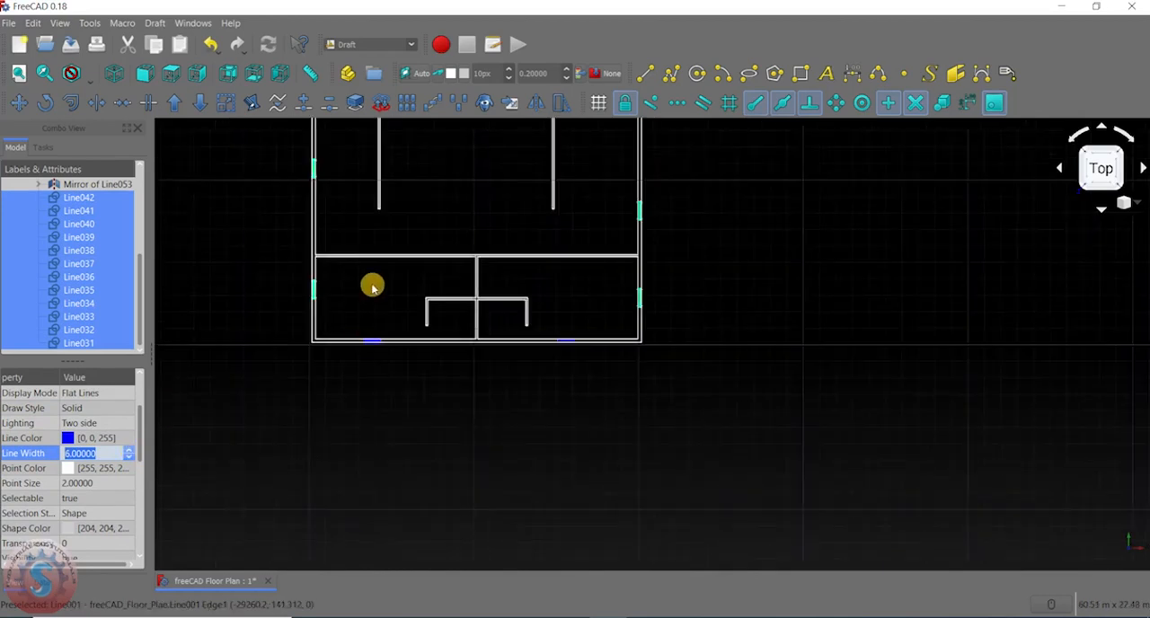
scroll(551, 236, "up", 4)
scroll(420, 191, "up", 4)
scroll(421, 192, "down", 4)
scroll(551, 256, "up", 5)
middle_click_drag(557, 358, 579, 291)
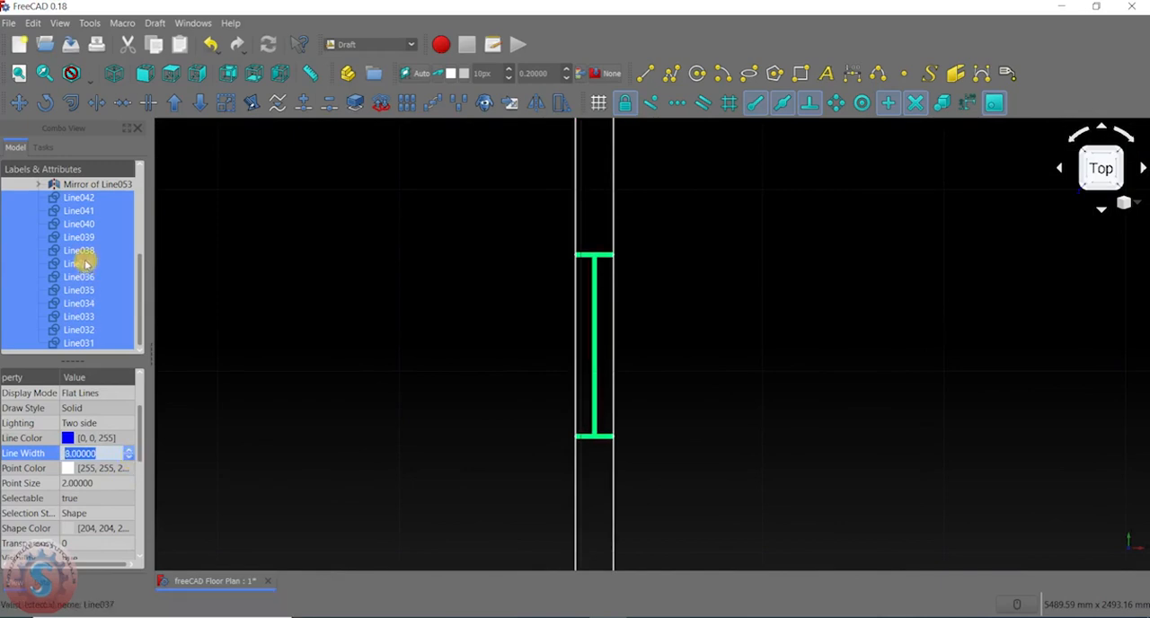
scroll(531, 417, "down", 5)
scroll(311, 326, "up", 5)
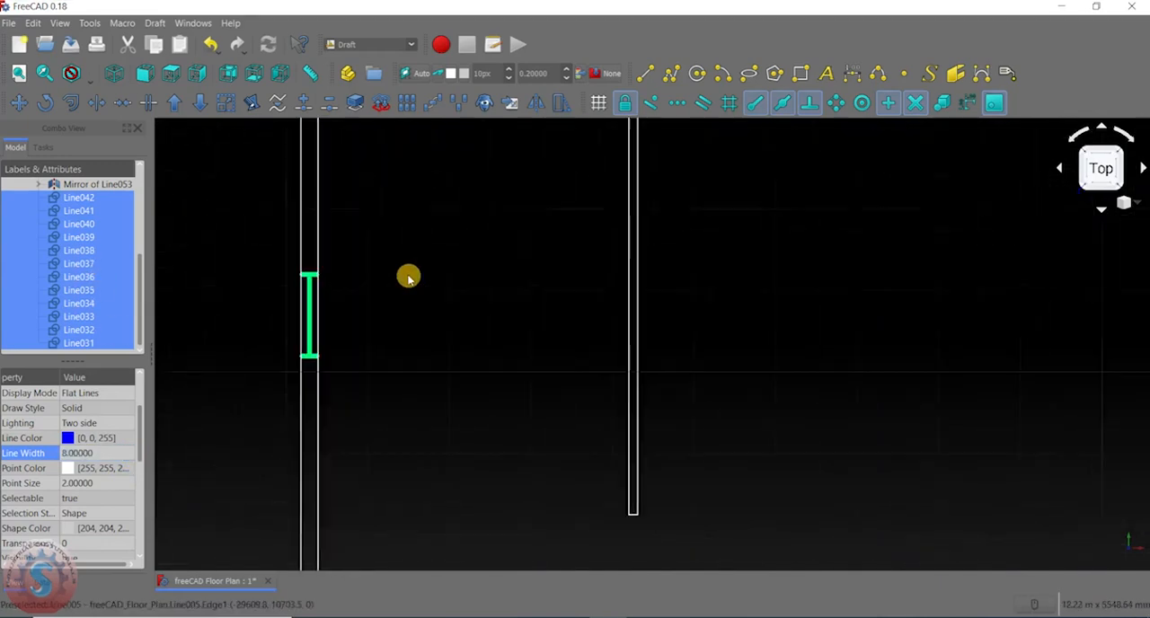
- Set the point color of the selected window lines to blue (#0000ff) and clear the selection
left_click(67, 468)
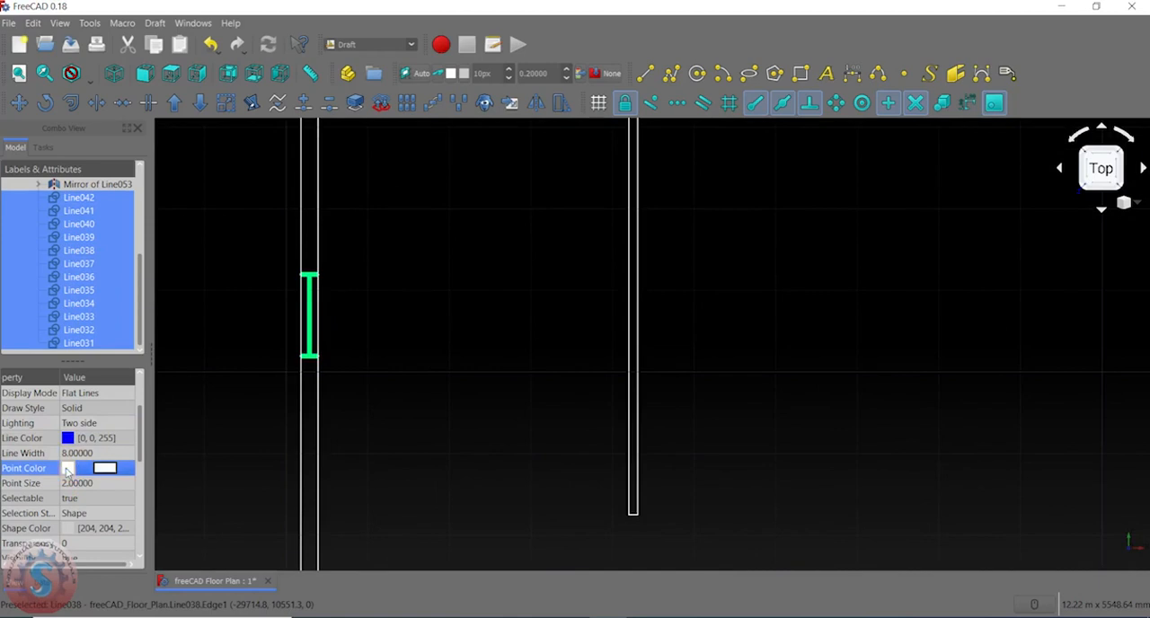
left_click(105, 470)
left_click(392, 241)
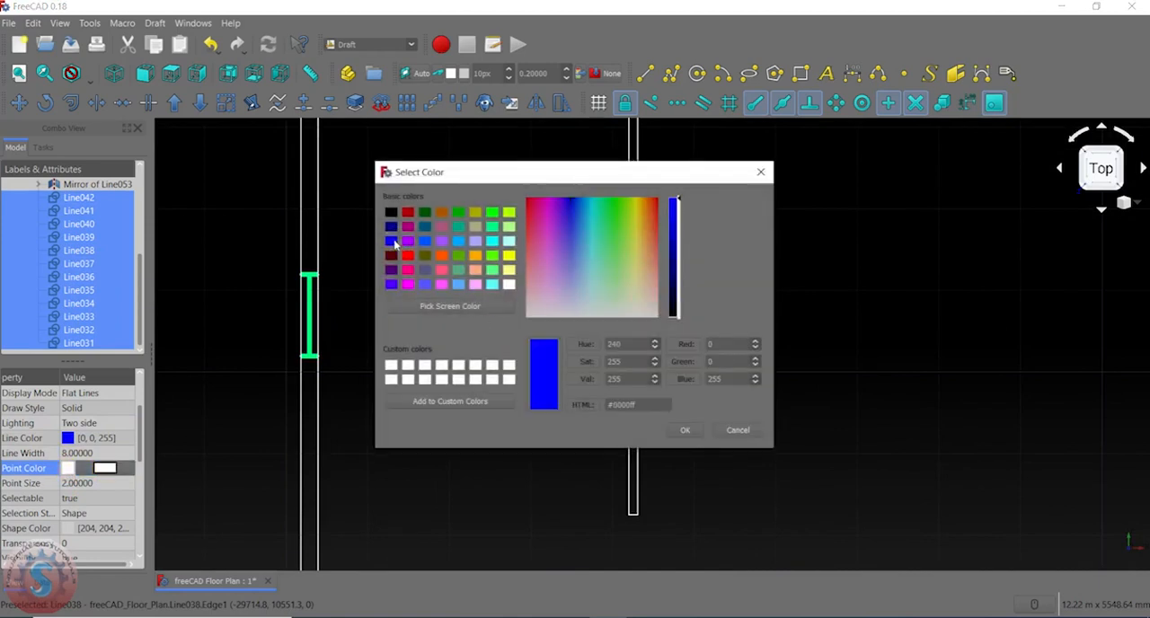
left_click(684, 430)
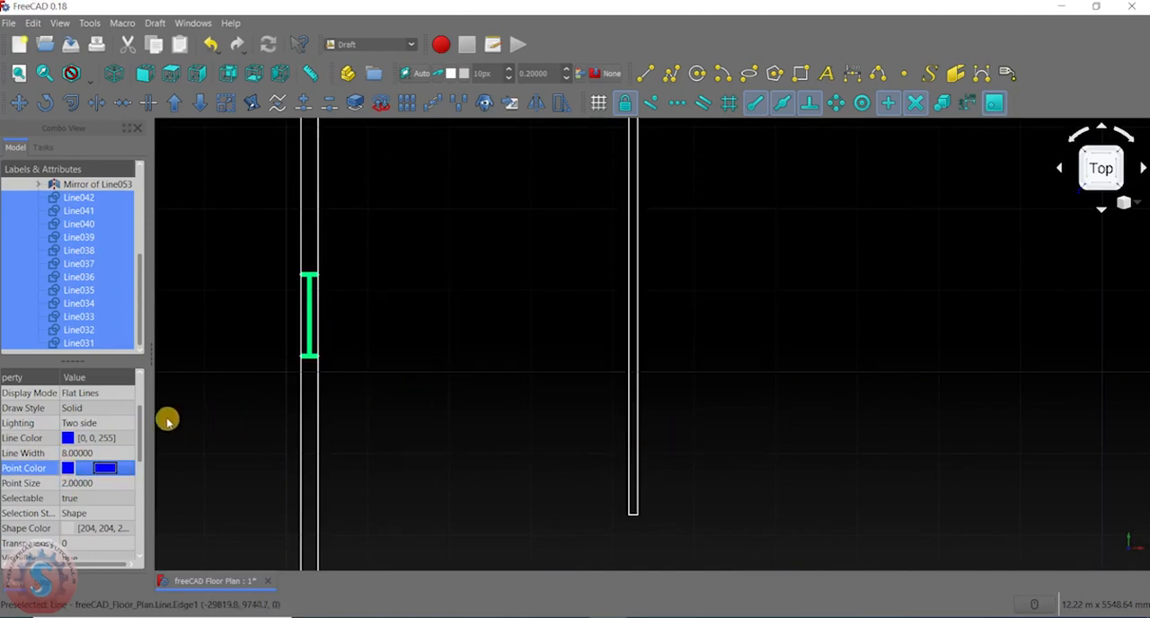
left_click(267, 422)
- Examine the line thickness of the window symbols around all outer walls and collapse the windows group
scroll(354, 354, "down", 1)
scroll(557, 365, "down", 3)
scroll(555, 432, "up", 4)
middle_click_drag(555, 432, 614, 236)
scroll(585, 433, "up", 4)
scroll(666, 359, "up", 4)
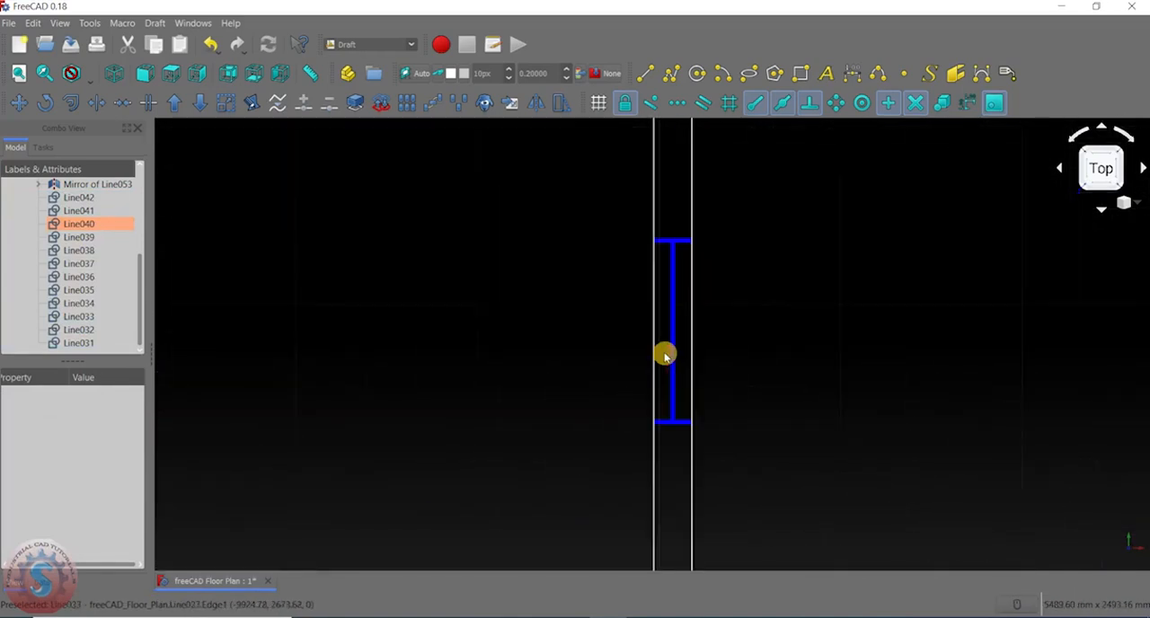
scroll(611, 367, "down", 8)
middle_click_drag(376, 446, 571, 325)
scroll(239, 353, "up", 4)
scroll(269, 334, "down", 2)
scroll(248, 333, "up", 6)
scroll(257, 344, "down", 6)
scroll(470, 334, "up", 6)
scroll(421, 437, "down", 8)
middle_click_drag(360, 363, 535, 312)
scroll(535, 312, "up", 8)
scroll(535, 312, "up", 4)
scroll(493, 312, "down", 12)
middle_click_drag(457, 355, 474, 284)
scroll(474, 283, "up", 4)
scroll(351, 293, "up", 2)
scroll(358, 321, "down", 2)
scroll(279, 336, "up", 5)
scroll(277, 336, "down", 8)
scroll(320, 320, "up", 4)
scroll(390, 237, "down", 4)
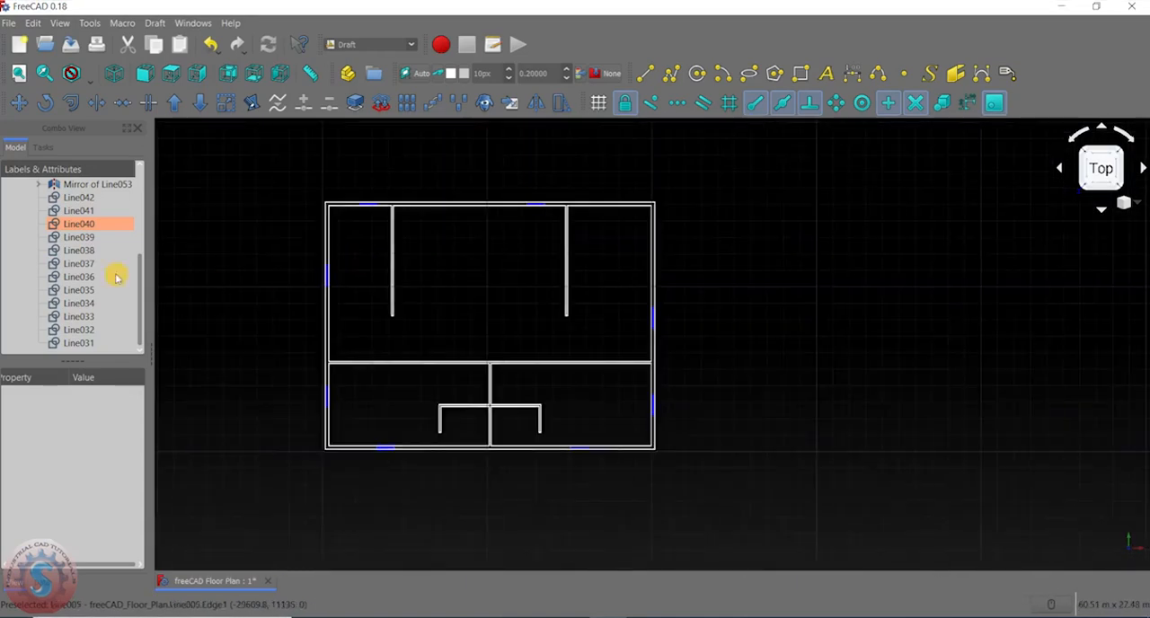
scroll(113, 275, "up", 3)
left_click(33, 238)
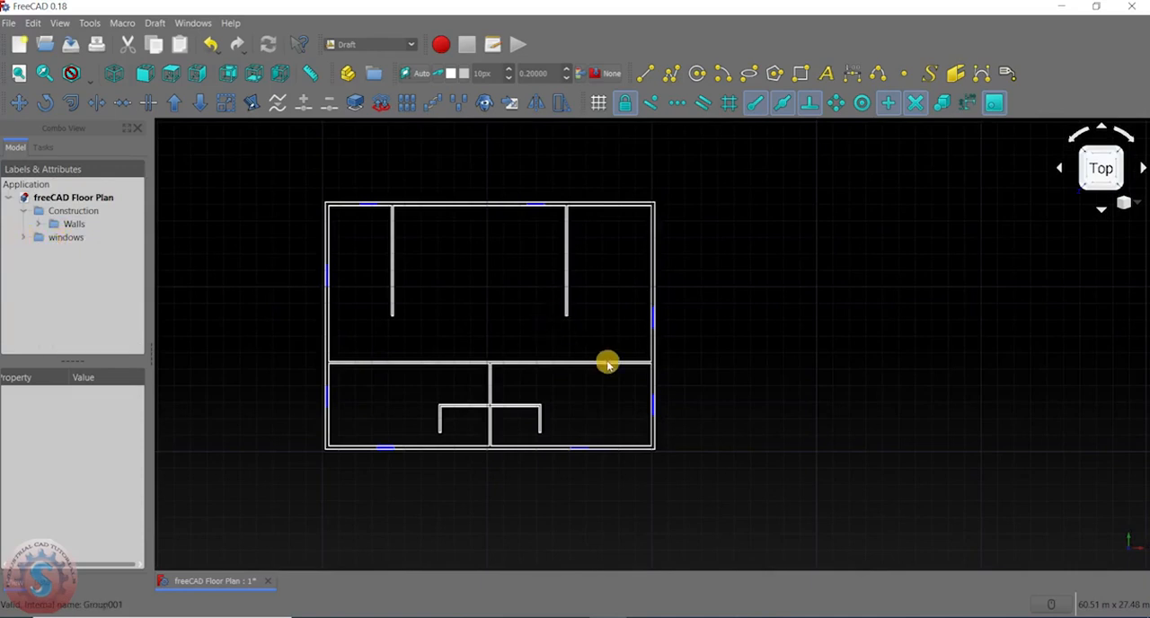
- Increase the line width of the horizontal line in the right-hand window of the lower outer wall
scroll(608, 363, "up", 6)
middle_click_drag(360, 292, 512, 175)
scroll(588, 225, "down", 4)
scroll(551, 304, "up", 4)
middle_click_drag(573, 362, 717, 272)
middle_click_drag(484, 357, 751, 293)
middle_click_drag(582, 350, 464, 376)
scroll(543, 347, "up", 4)
middle_click_drag(863, 412, 274, 423)
middle_click_drag(908, 395, 374, 394)
scroll(666, 357, "up", 4)
left_click(471, 379)
scroll(157, 476, "down", 2)
left_click(107, 468)
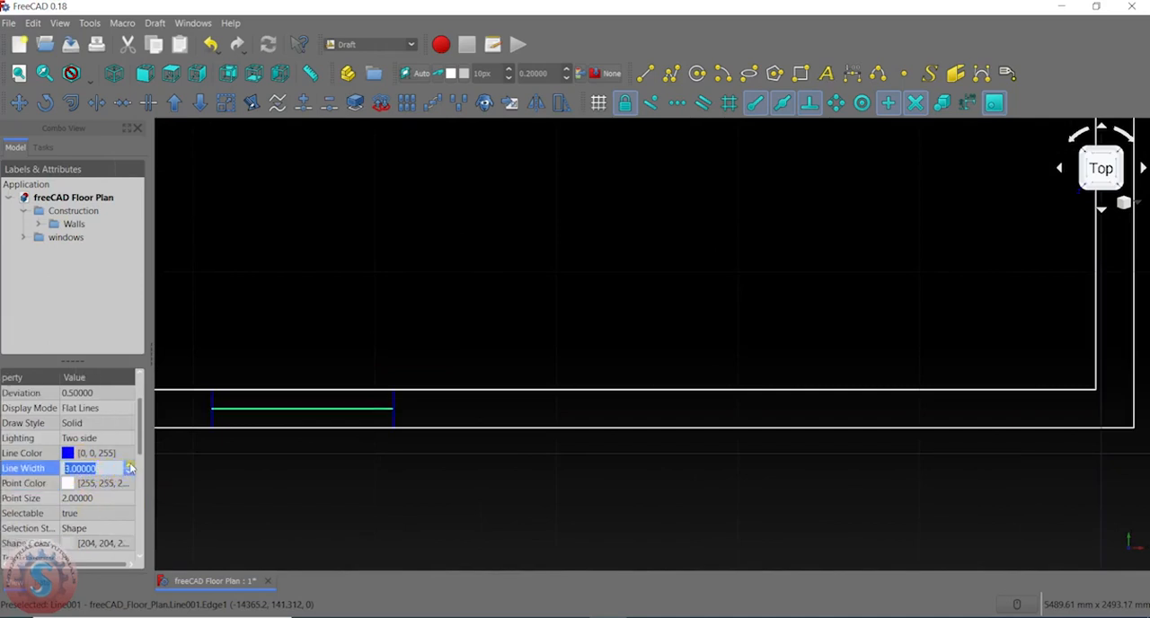
left_click(344, 526)
scroll(459, 357, "down", 6)
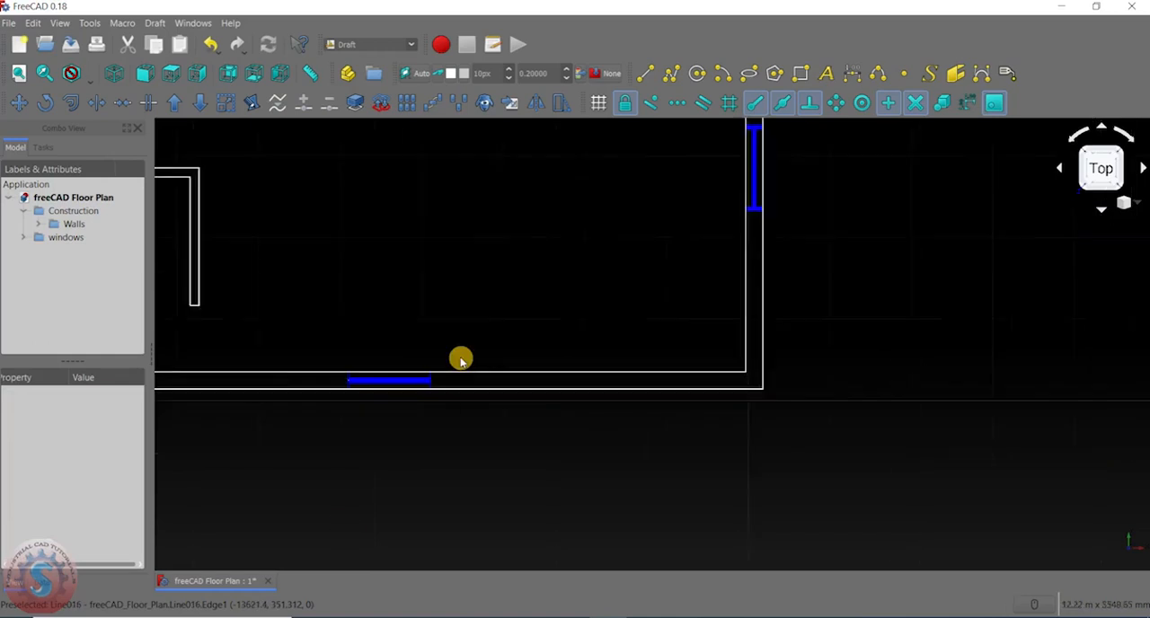
scroll(601, 386, "up", 3)
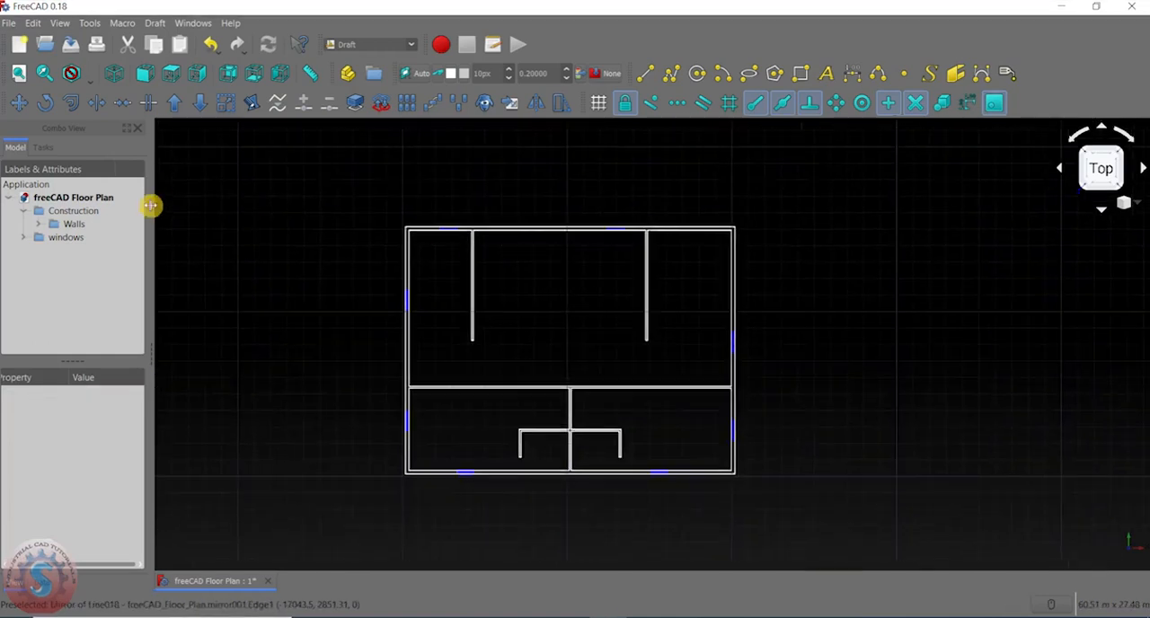
- Hide the Walls group and inspect all window symbols without the walls
left_click(61, 226)
right_click(69, 228)
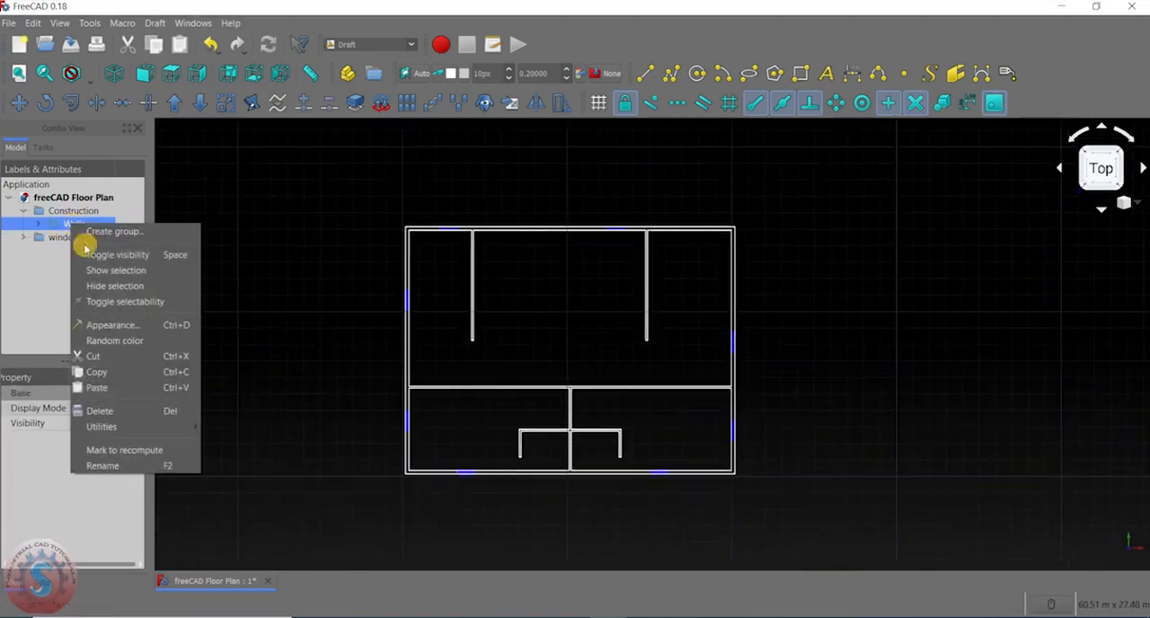
left_click(98, 285)
scroll(719, 428, "up", 6)
middle_click_drag(685, 439, 611, 482)
scroll(707, 239, "down", 8)
scroll(660, 320, "up", 4)
middle_click_drag(444, 315, 558, 380)
middle_click_drag(361, 277, 302, 469)
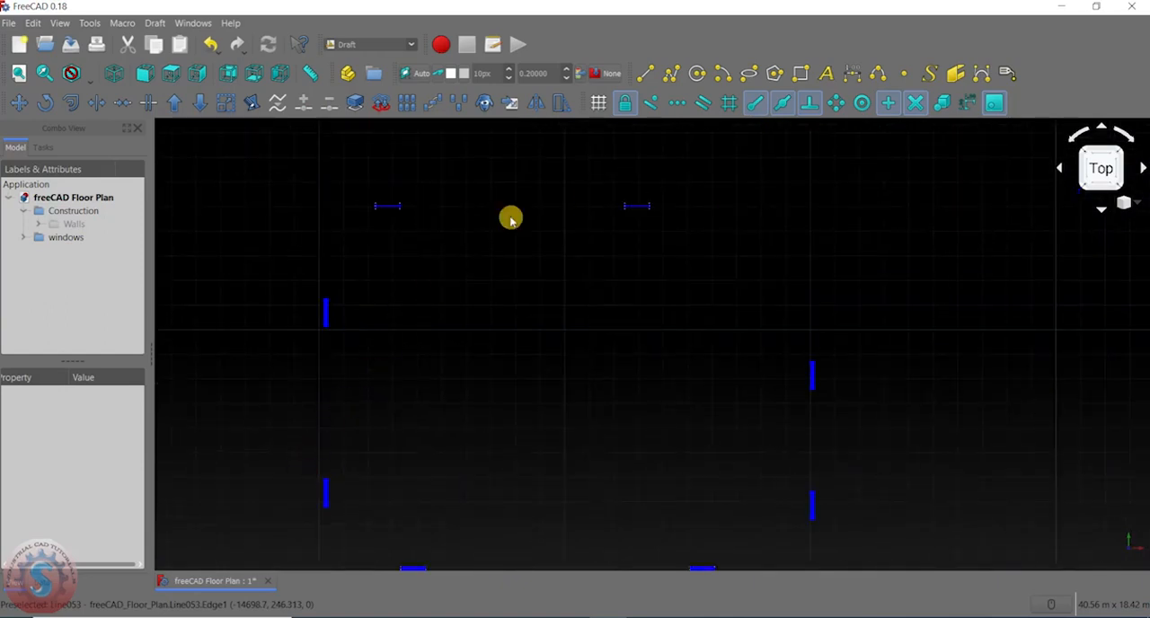
middle_click_drag(517, 323, 503, 195)
scroll(495, 306, "down", 4)
scroll(490, 267, "up", 4)
middle_click_drag(491, 267, 532, 235)
- Show the Walls group again and clear the selection
left_click(36, 225)
left_click(34, 226)
left_click(63, 224)
right_click(59, 224)
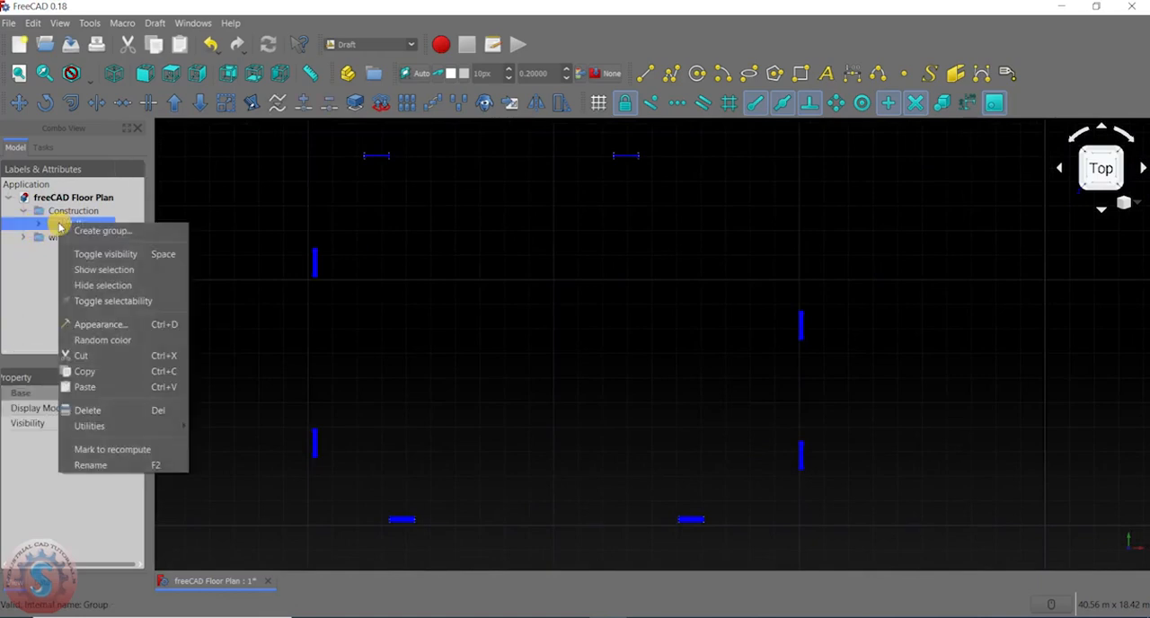
left_click(101, 270)
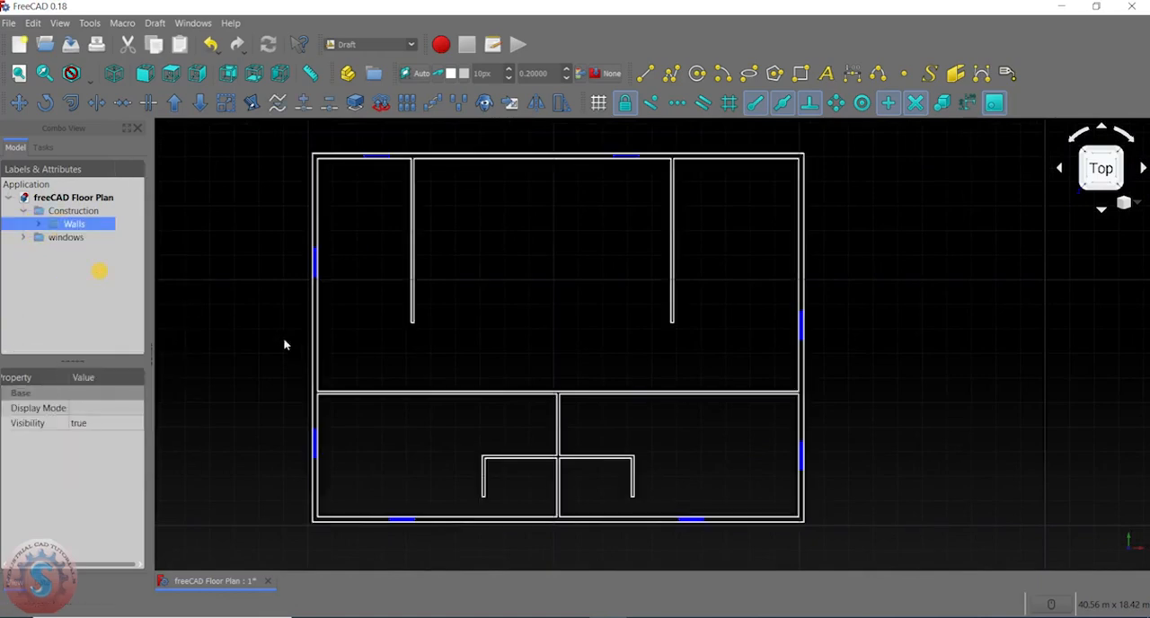
left_click(405, 321)
scroll(406, 321, "down", 4)
scroll(422, 360, "up", 4)
middle_click_drag(421, 361, 400, 432)
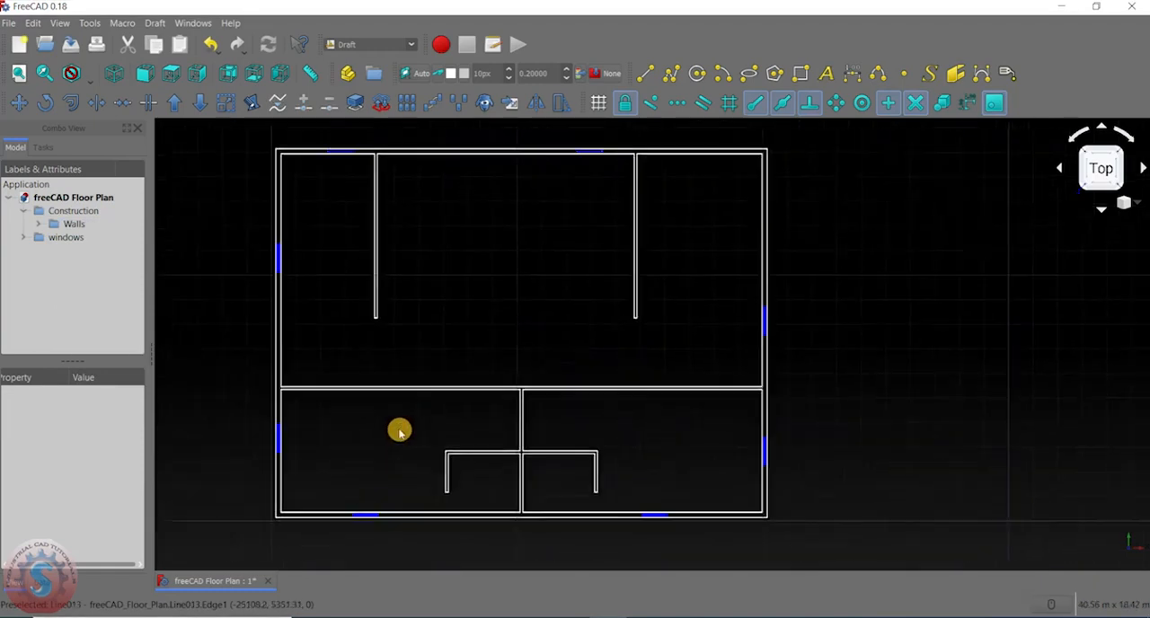
- Set the line width of the horizontal lines in both upper-wall windows (Mirror of Line049 and Mirror of Line053) to 5
scroll(298, 460, "up", 2)
middle_click_drag(383, 366, 382, 443)
scroll(280, 266, "up", 2)
scroll(280, 266, "up", 3)
middle_click_drag(270, 290, 252, 223)
left_click(386, 343)
scroll(385, 343, "down", 6)
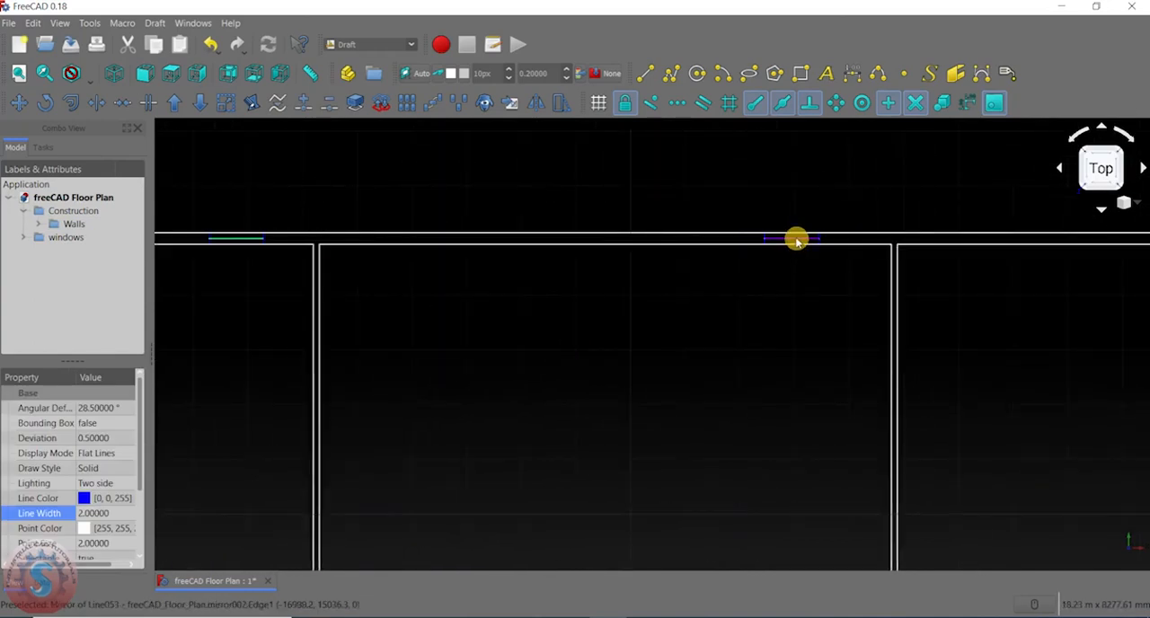
middle_click_drag(630, 279, 771, 273)
middle_click_drag(165, 481, 259, 370)
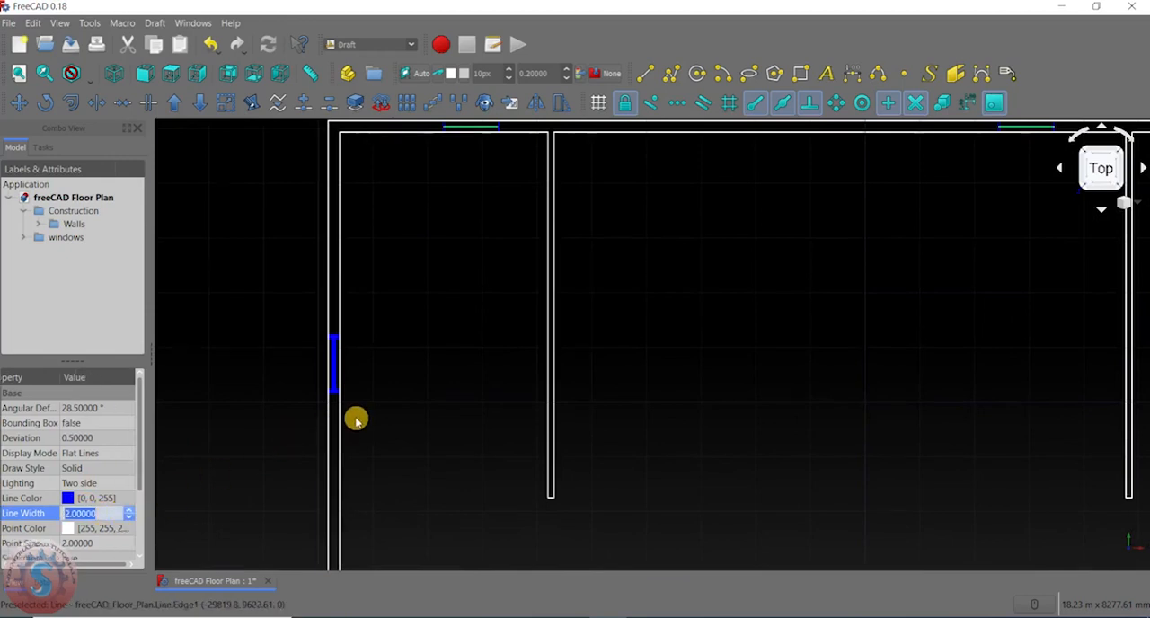
scroll(356, 419, "down", 4)
middle_click_drag(360, 417, 260, 471)
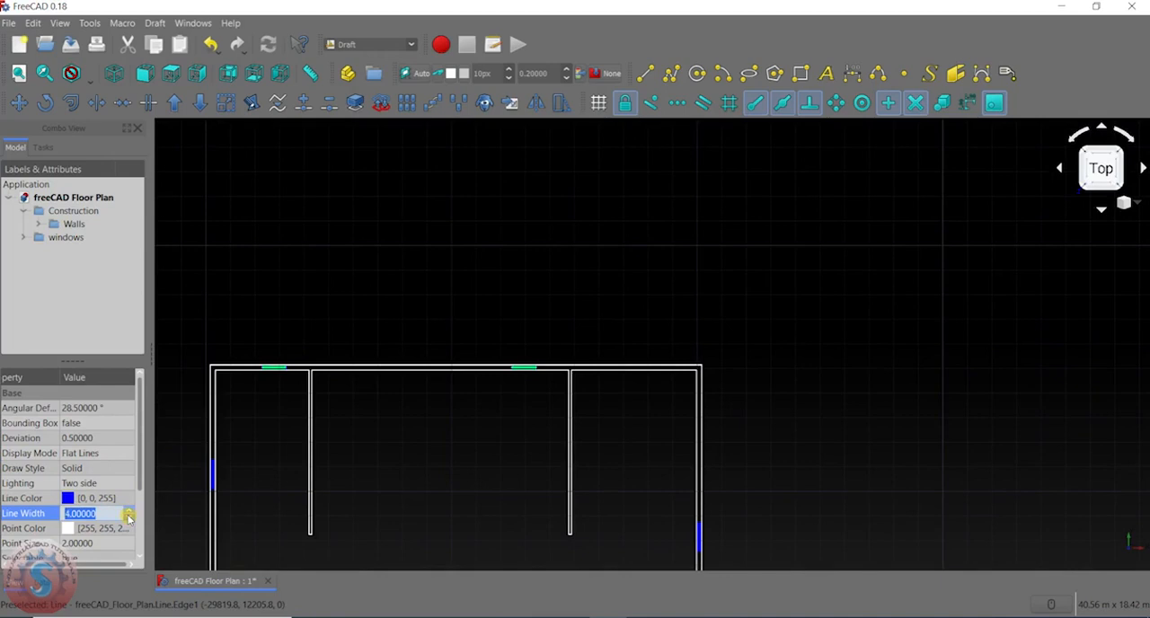
left_click(33, 240)
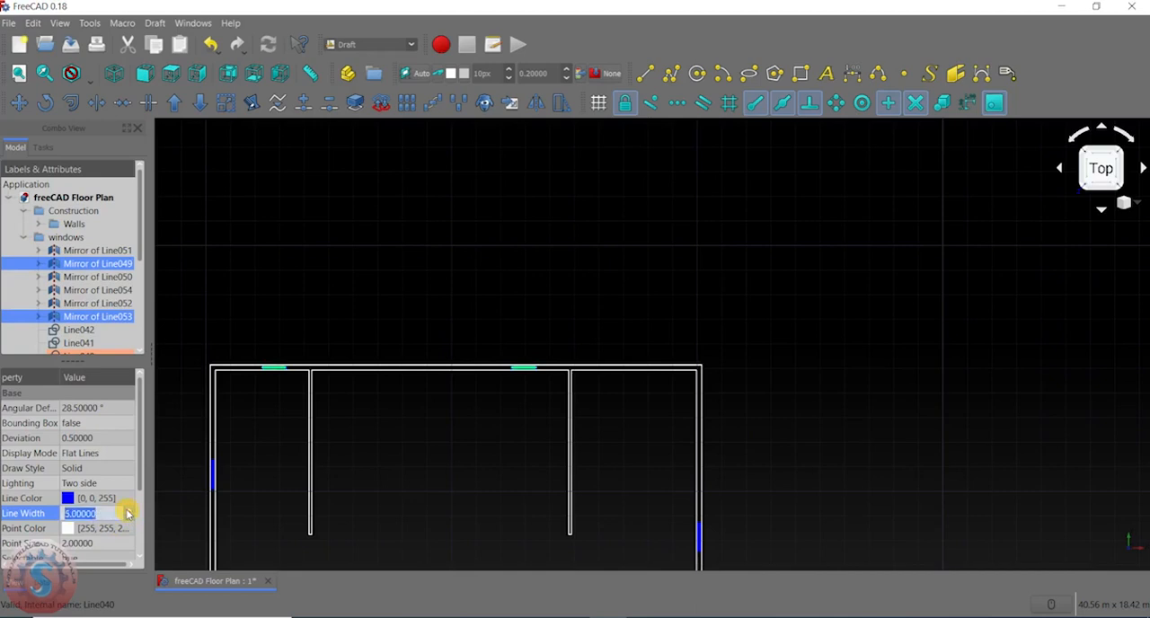
left_click(170, 404)
- Check the upper-wall windows against the whole floor plan and collapse the windows group
scroll(410, 346, "up", 6)
middle_click_drag(411, 346, 566, 149)
scroll(566, 150, "down", 4)
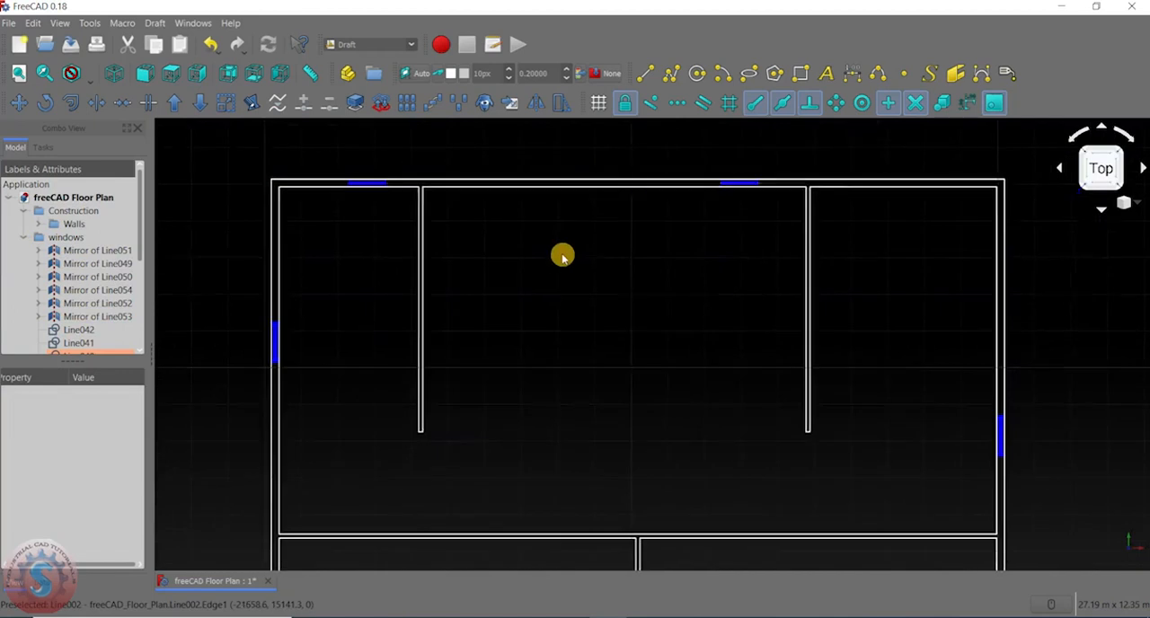
middle_click_drag(563, 257, 530, 218)
scroll(530, 217, "down", 4)
left_click(22, 237)
- Apply Show selection to the Walls group
left_click(65, 224)
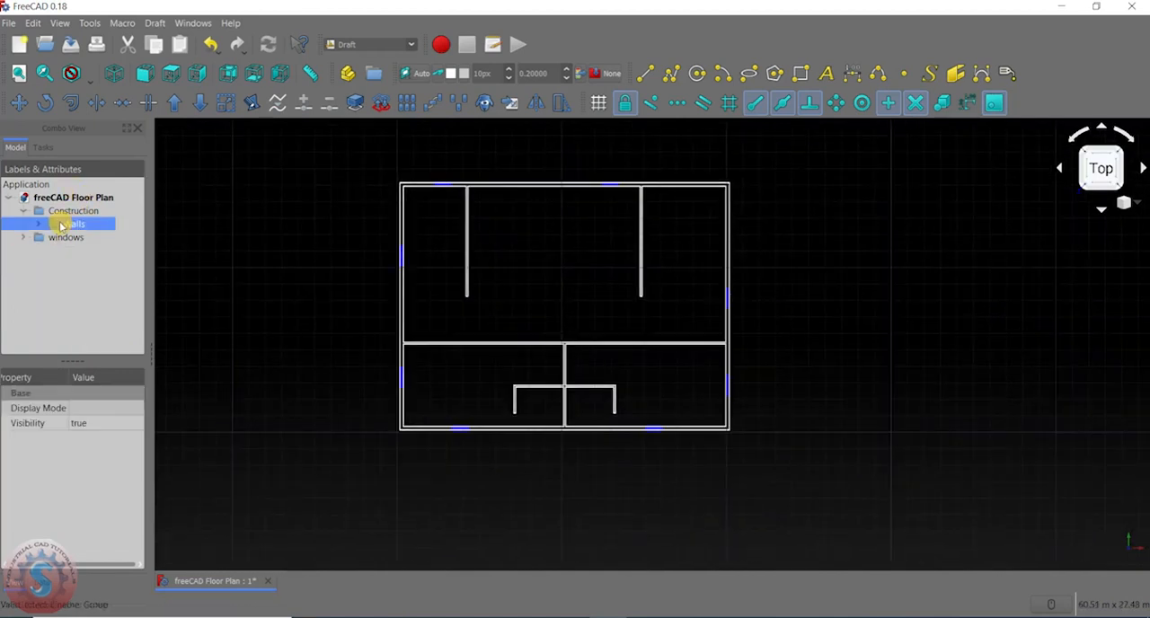
right_click(61, 224)
left_click(93, 275)
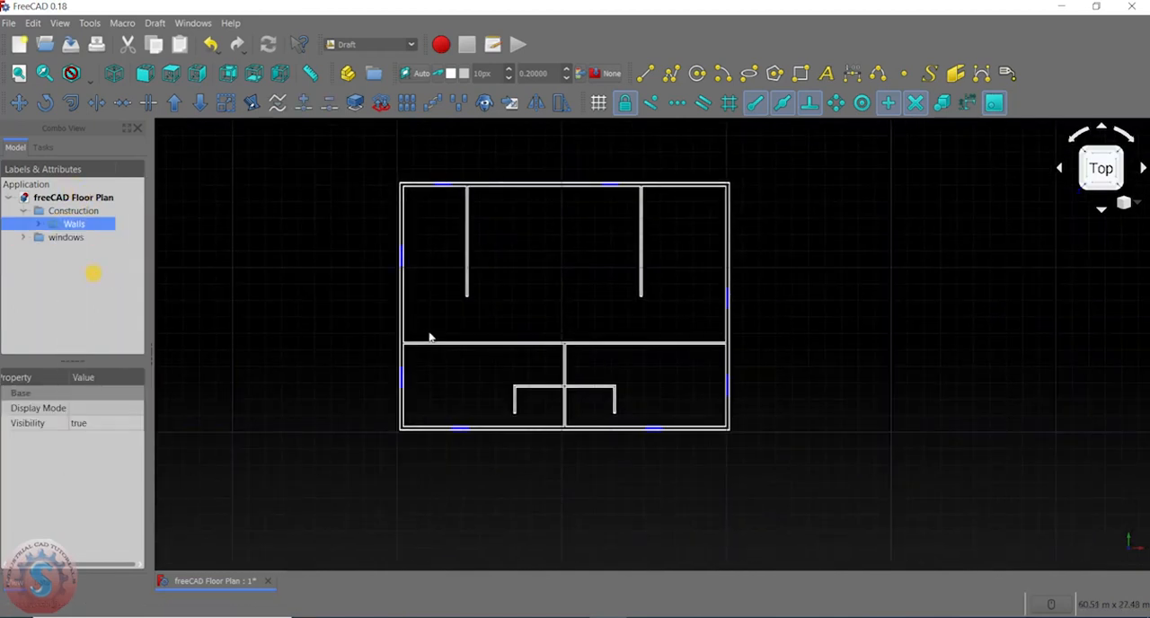
- Hide the Walls group to view the window symbols on their own
right_click(81, 227)
left_click(118, 281)
scroll(502, 332, "up", 4)
scroll(531, 324, "down", 5)
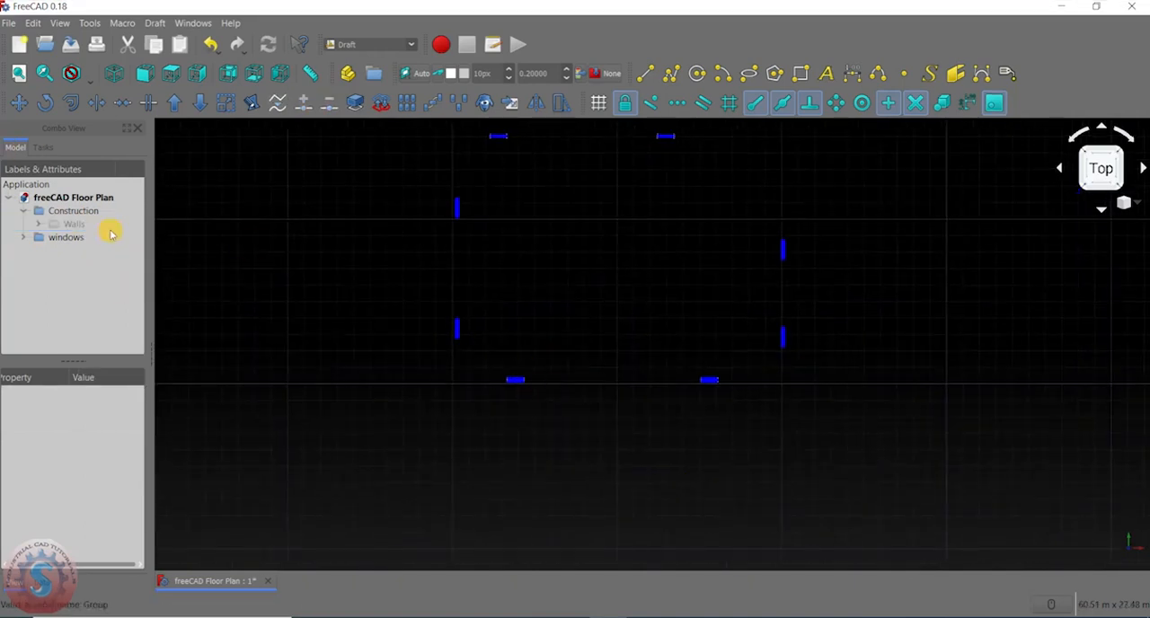
- Hide the windows group and show it again
left_click(67, 238)
right_click(67, 237)
left_click(45, 275)
right_click(57, 235)
left_click(47, 268)
- Show the Walls group together with the windows and clear the selection
left_click(62, 222)
right_click(61, 223)
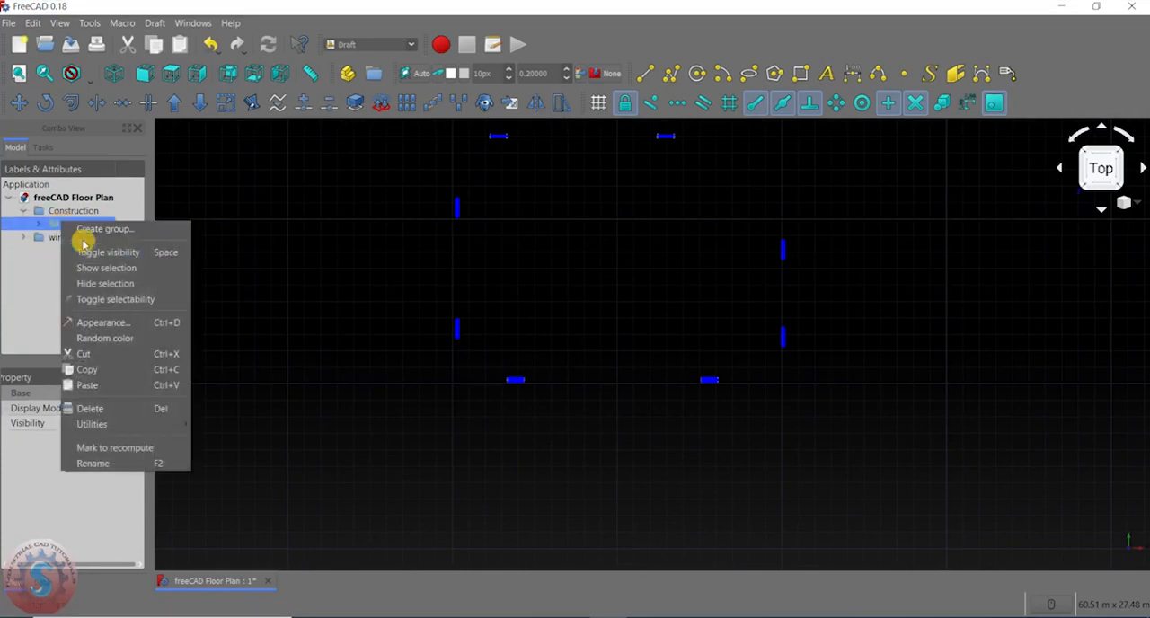
left_click(87, 269)
left_click(378, 340)
scroll(359, 333, "down", 2)
scroll(426, 302, "up", 6)
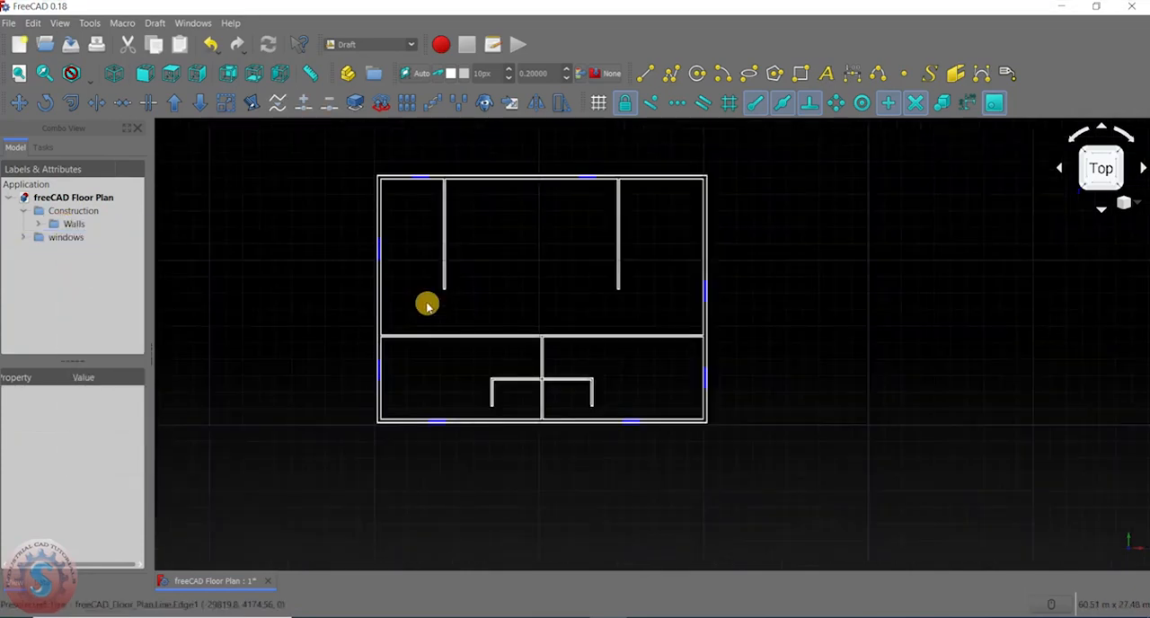
- Change the draw style of the horizontal line in the right lower-wall window (Line053) to Dashed and deselect it
middle_click_drag(539, 539, 451, 262)
scroll(422, 422, "up", 6)
scroll(423, 422, "down", 4)
middle_click_drag(397, 407, 184, 378)
scroll(183, 378, "down", 2)
scroll(817, 364, "up", 4)
middle_click_drag(816, 364, 557, 254)
scroll(551, 508, "up", 2)
scroll(508, 296, "up", 4)
middle_click_drag(508, 297, 522, 237)
left_click(521, 224)
scroll(97, 440, "down", 5)
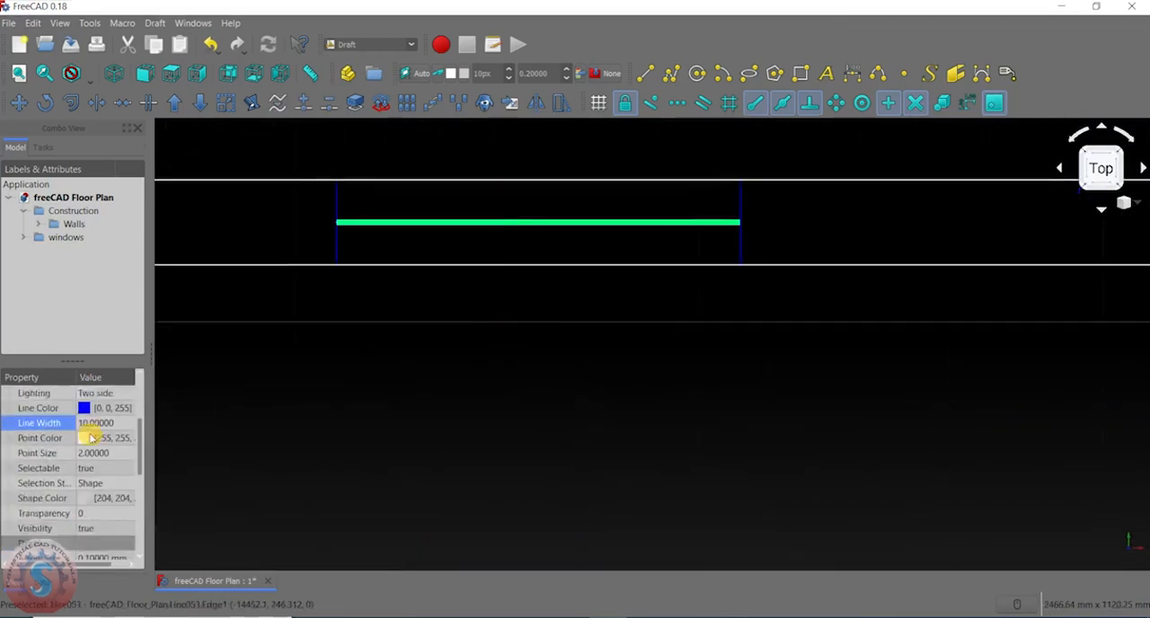
scroll(97, 485, "up", 5)
scroll(97, 483, "down", 4)
scroll(97, 481, "up", 4)
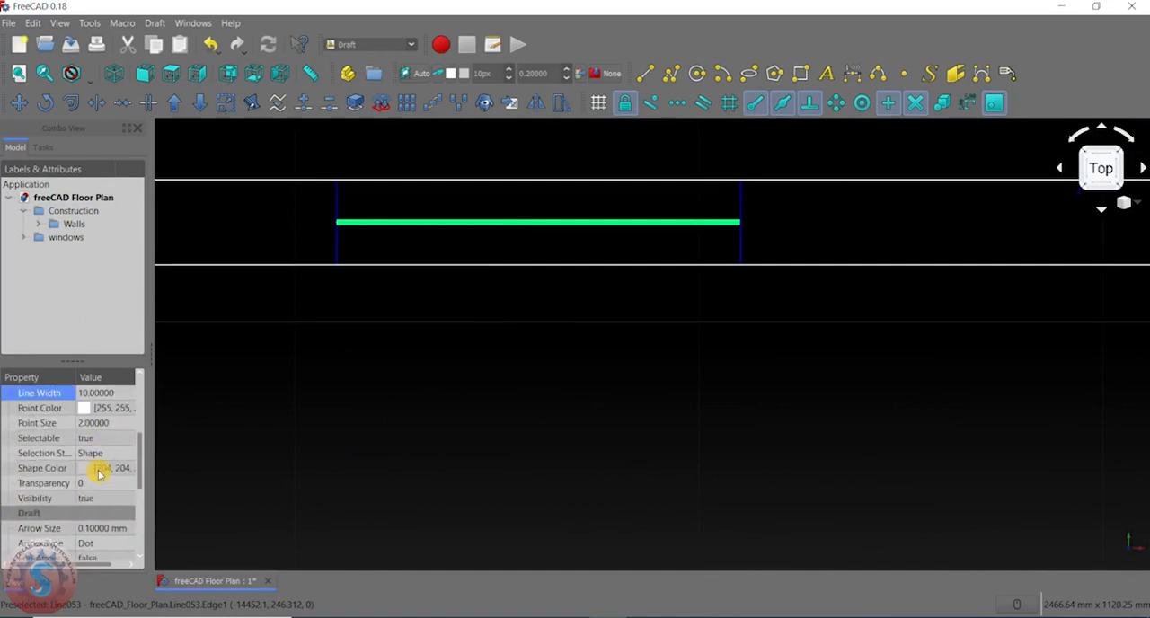
scroll(99, 474, "up", 1)
scroll(135, 423, "up", 1)
left_click(91, 442)
left_click(93, 440)
left_click(114, 468)
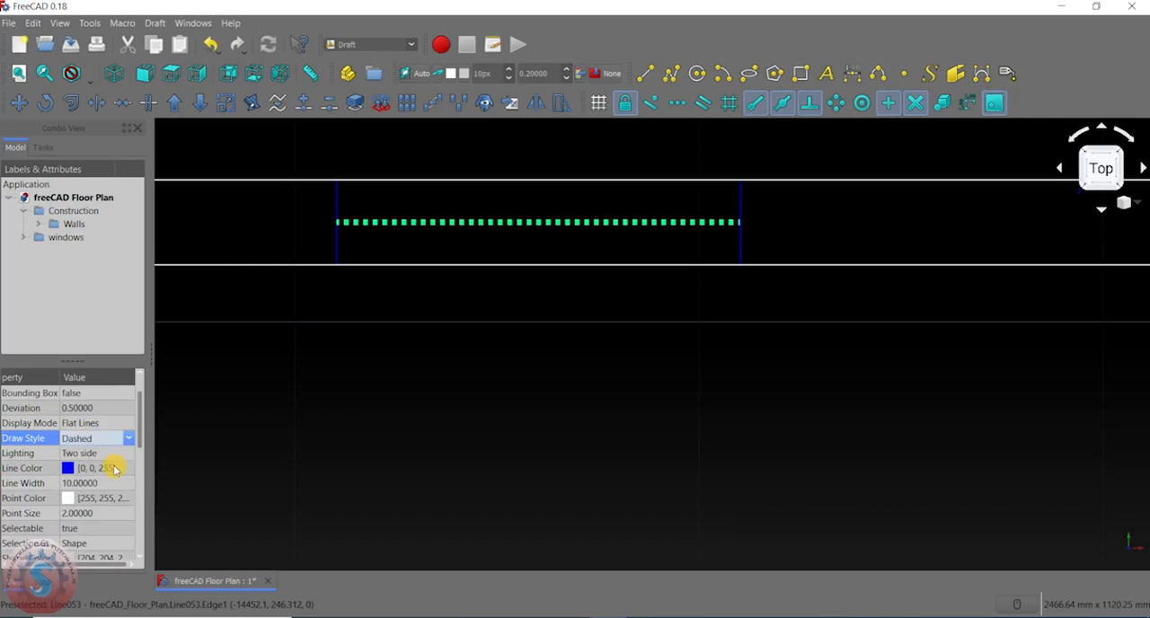
left_click(598, 411)
- Examine how the dashed window line reads up close and against the whole floor plan
scroll(506, 411, "down", 16)
scroll(506, 409, "up", 6)
scroll(506, 399, "up", 6)
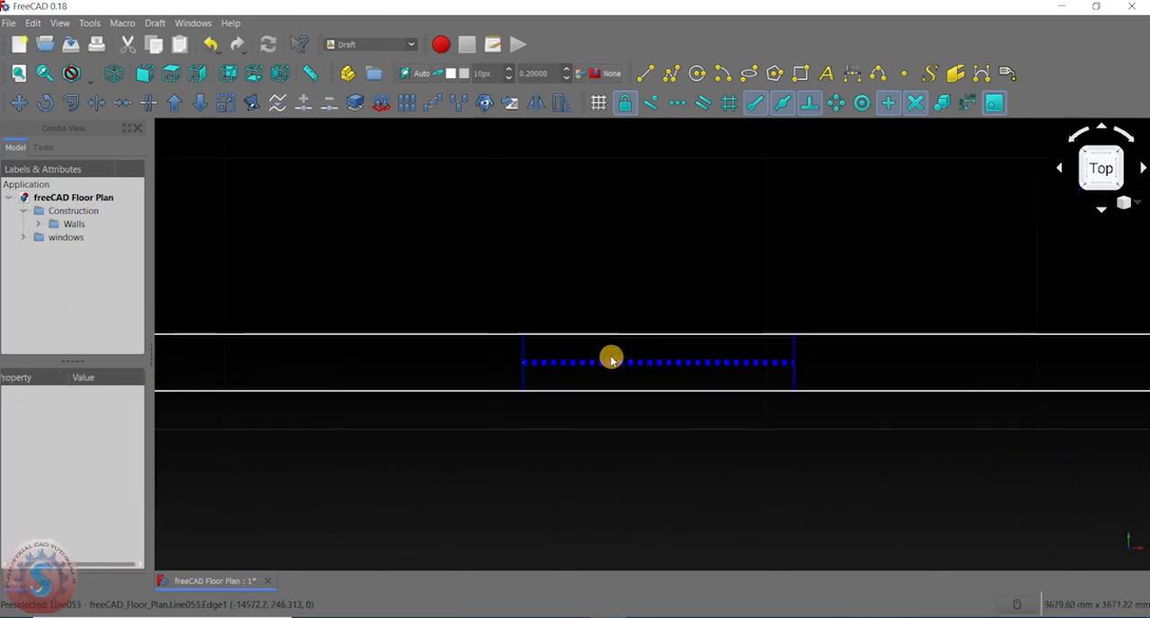
scroll(528, 452, "down", 6)
middle_click_drag(512, 434, 657, 434)
scroll(601, 424, "down", 3)
scroll(651, 379, "up", 3)
scroll(649, 379, "down", 5)
middle_click_drag(647, 380, 619, 432)
scroll(626, 404, "up", 2)
scroll(254, 208, "up", 5)
middle_click_drag(253, 209, 192, 489)
scroll(303, 274, "up", 4)
scroll(300, 292, "down", 14)
middle_click_drag(310, 321, 344, 245)
scroll(337, 254, "up", 2)
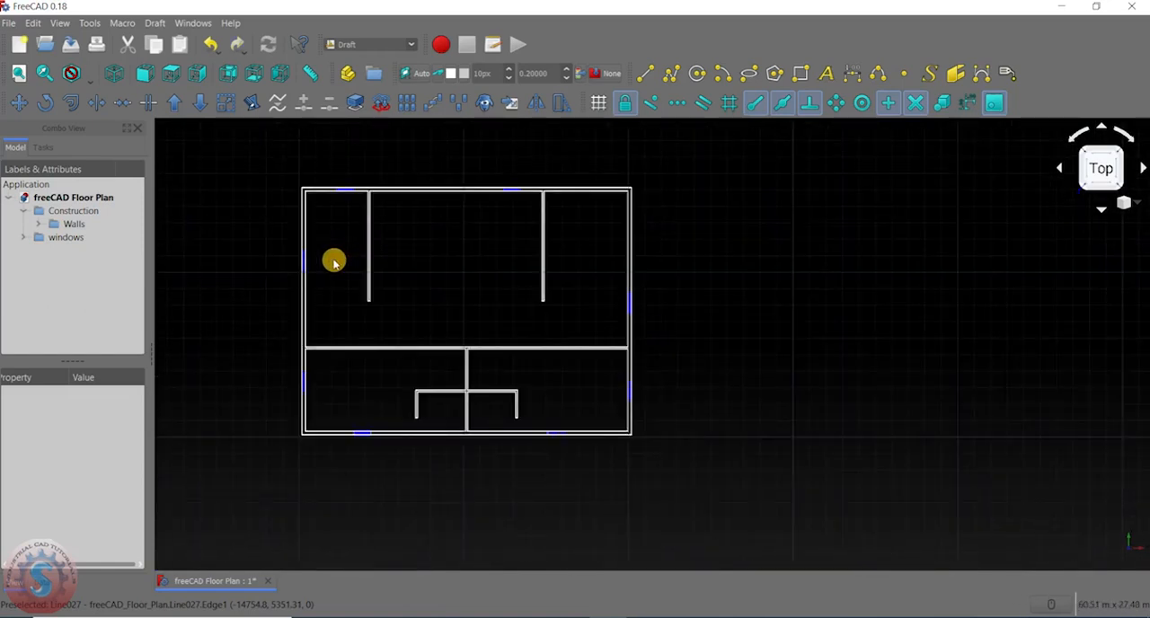
- Set the draw style of the right lower-wall window's horizontal line (Line053) back to Solid and deselect it
scroll(721, 280, "up", 6)
middle_click_drag(607, 300, 698, 270)
scroll(591, 282, "down", 10)
scroll(538, 335, "up", 4)
scroll(544, 341, "up", 5)
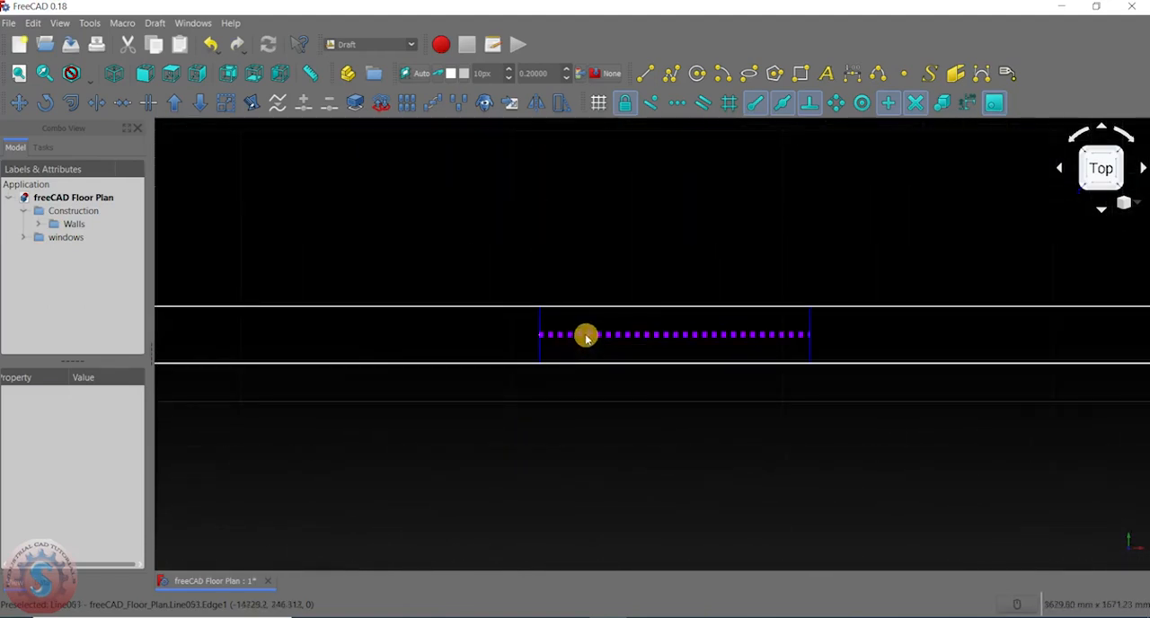
left_click(586, 336)
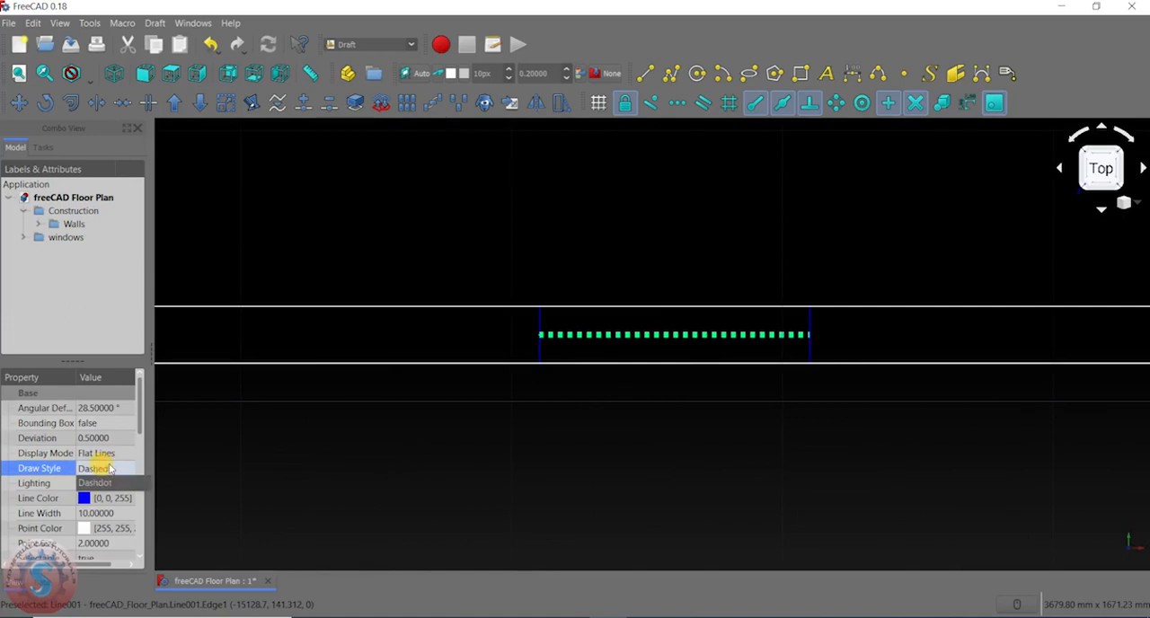
left_click(108, 469)
left_click(107, 486)
left_click(375, 482)
scroll(395, 426, "down", 14)
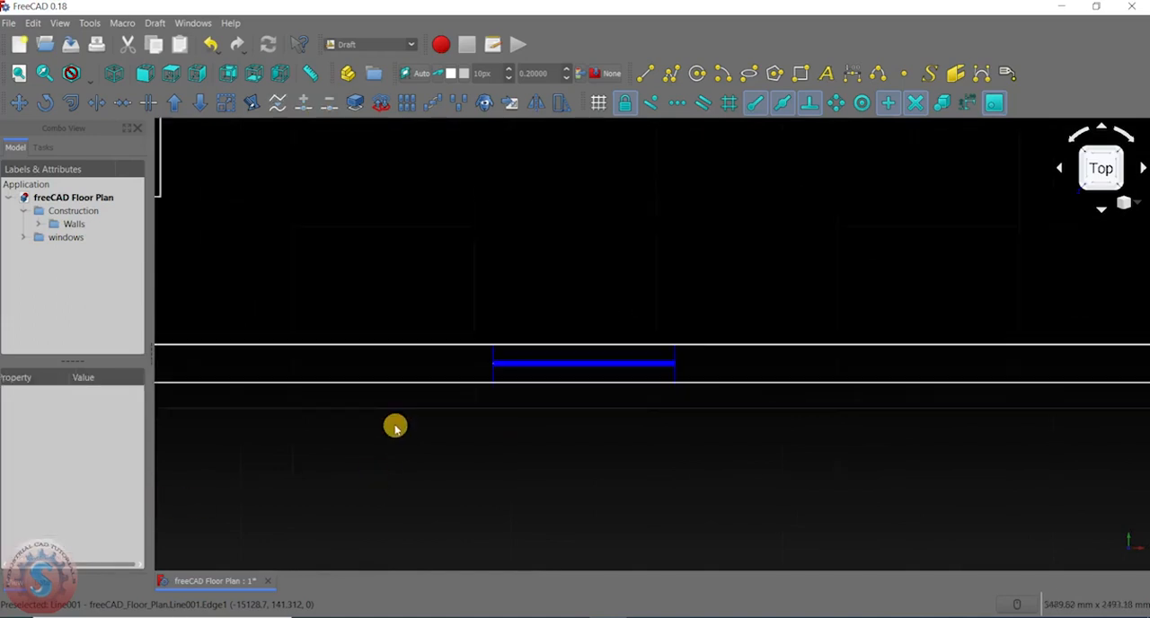
- Examine the two upper-wall window symbols and how their ends meet the wall lines
middle_click_drag(323, 386, 507, 407)
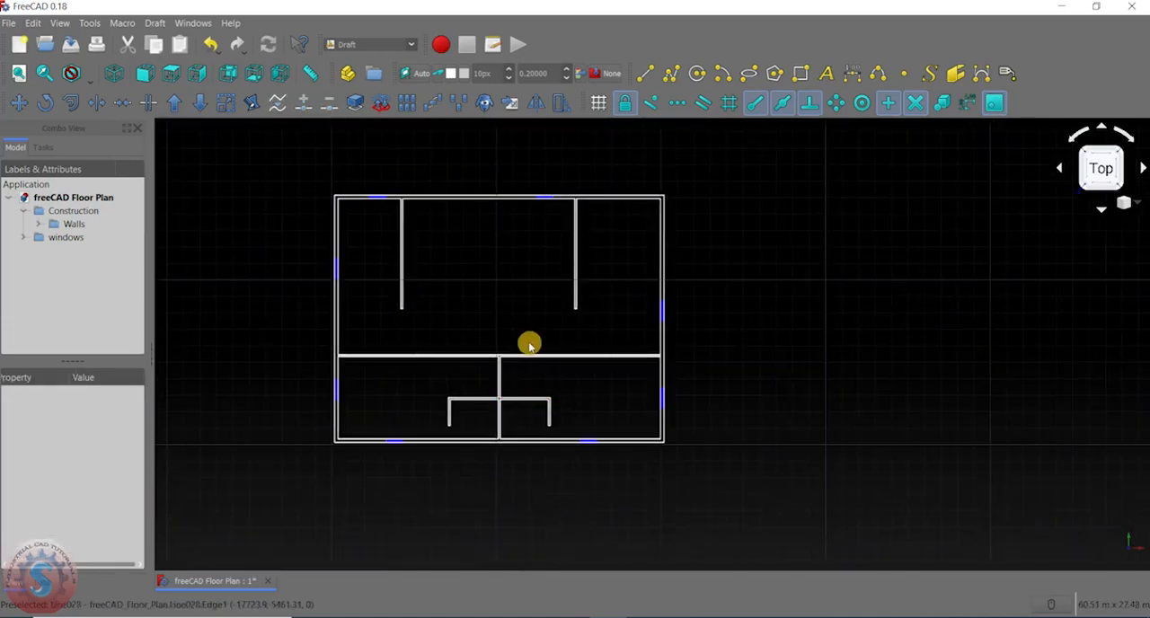
middle_click_drag(388, 358, 580, 351)
middle_click_drag(658, 300, 549, 317)
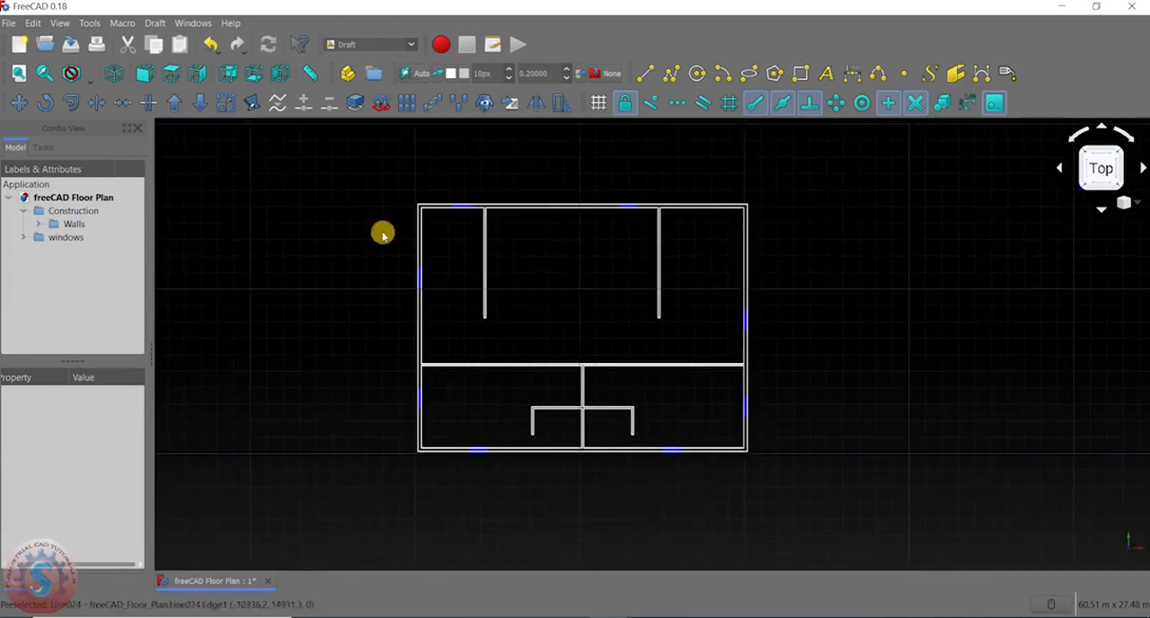
scroll(471, 185, "up", 10)
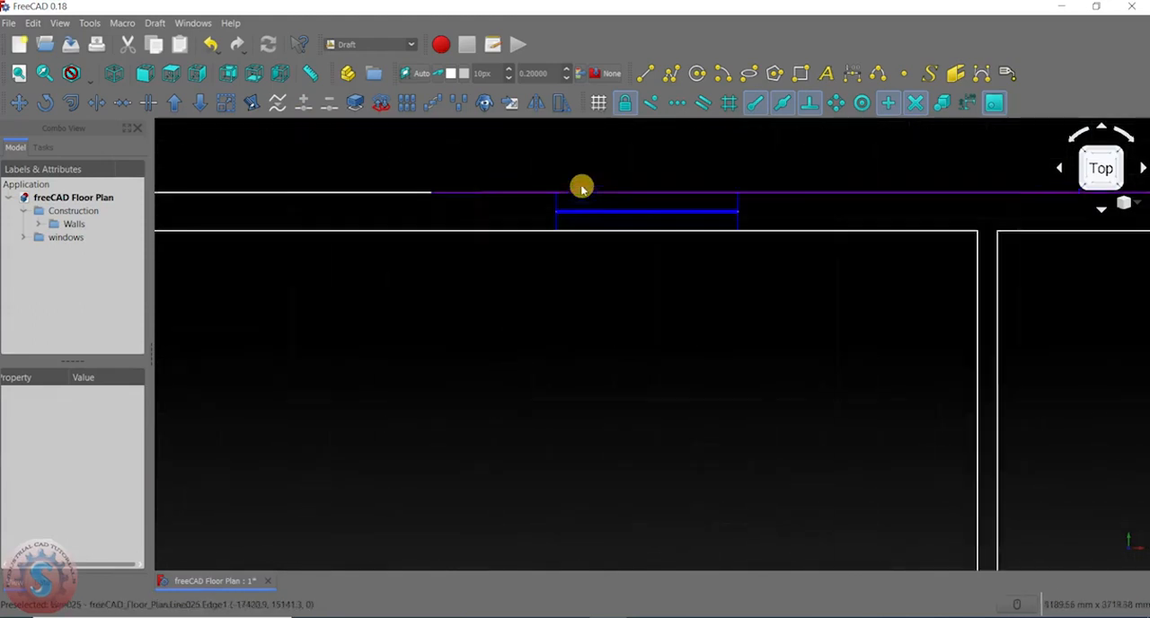
scroll(566, 261, "down", 10)
scroll(539, 255, "up", 7)
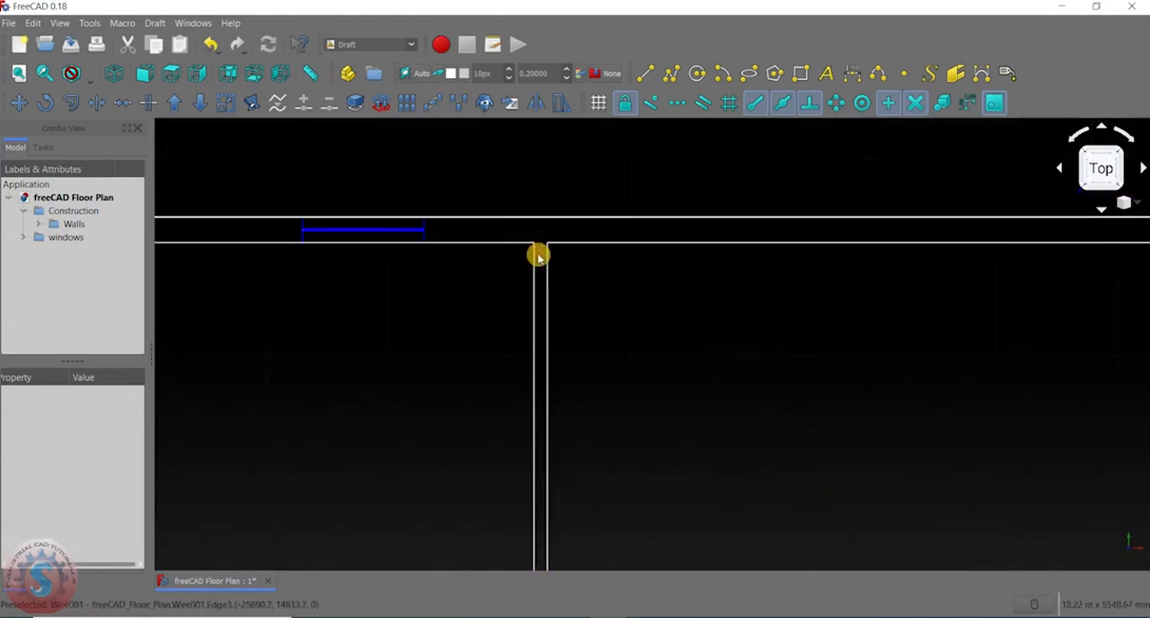
scroll(437, 245, "down", 5)
scroll(475, 282, "up", 6)
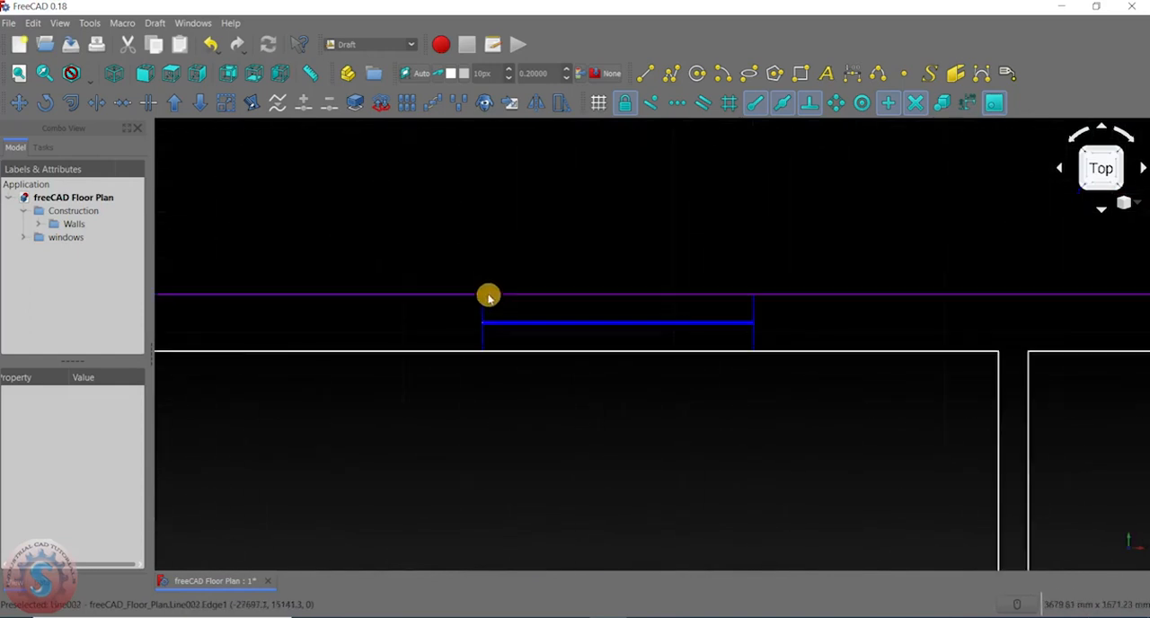
scroll(665, 263, "down", 3)
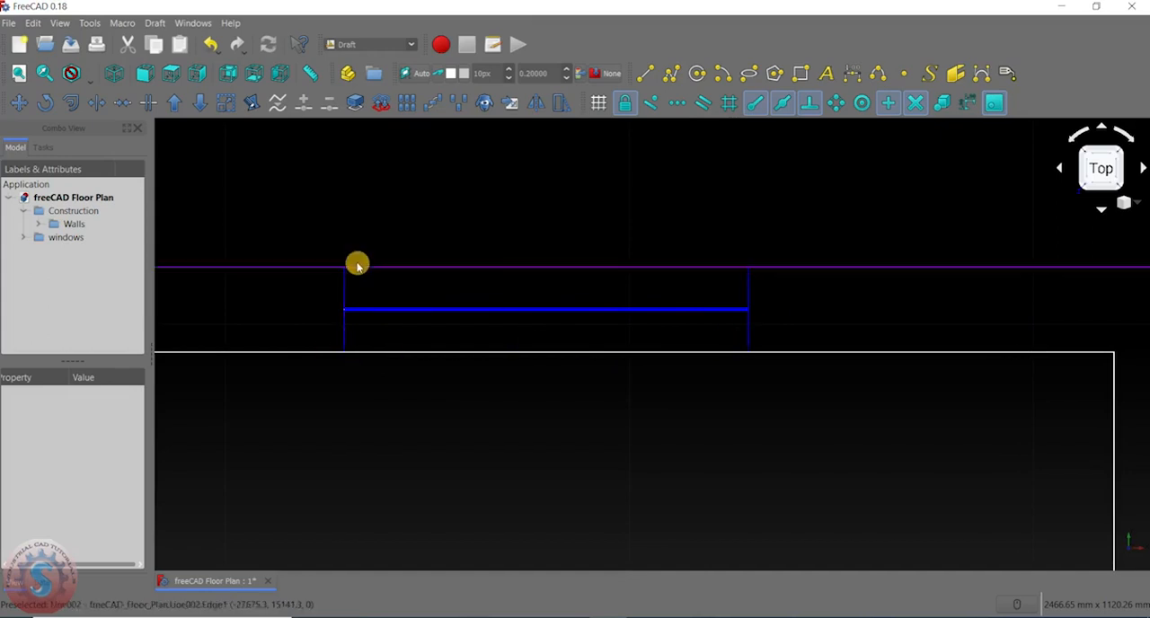
scroll(619, 309, "down", 5)
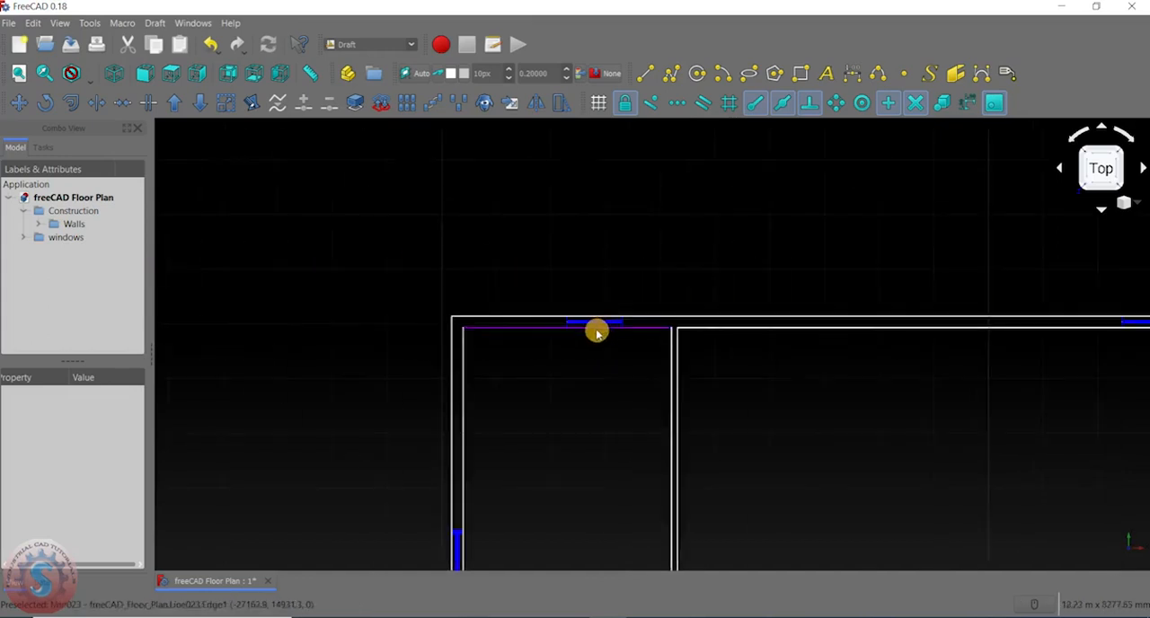
- Examine the lower-wall window symbols up close, and check all windows in the whole floor plan
scroll(587, 334, "up", 5)
scroll(598, 386, "up", 5)
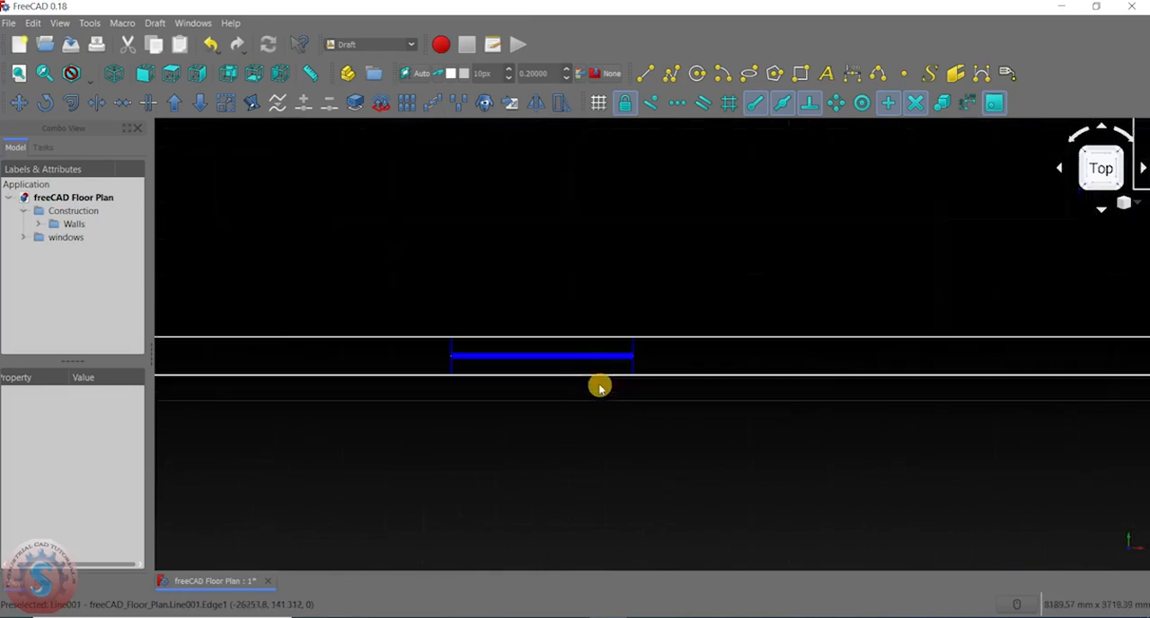
scroll(647, 354, "down", 6)
scroll(701, 360, "up", 8)
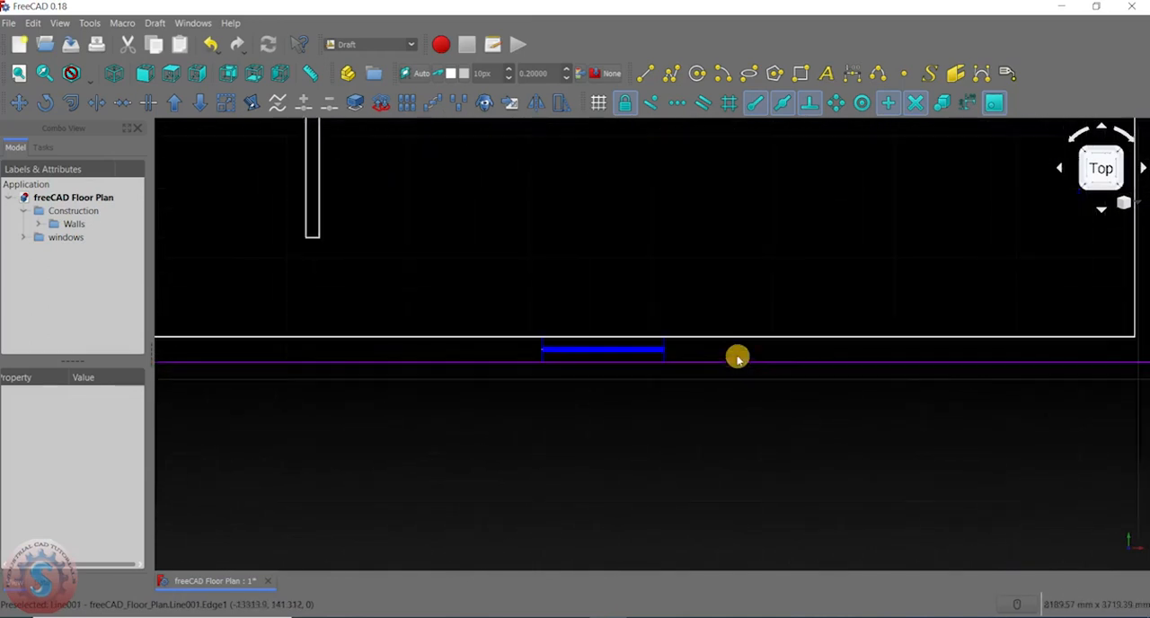
scroll(620, 396, "down", 5)
scroll(858, 323, "down", 5)
scroll(824, 308, "up", 6)
scroll(790, 270, "down", 6)
scroll(780, 246, "up", 5)
scroll(639, 360, "down", 5)
middle_click_drag(751, 245, 708, 263)
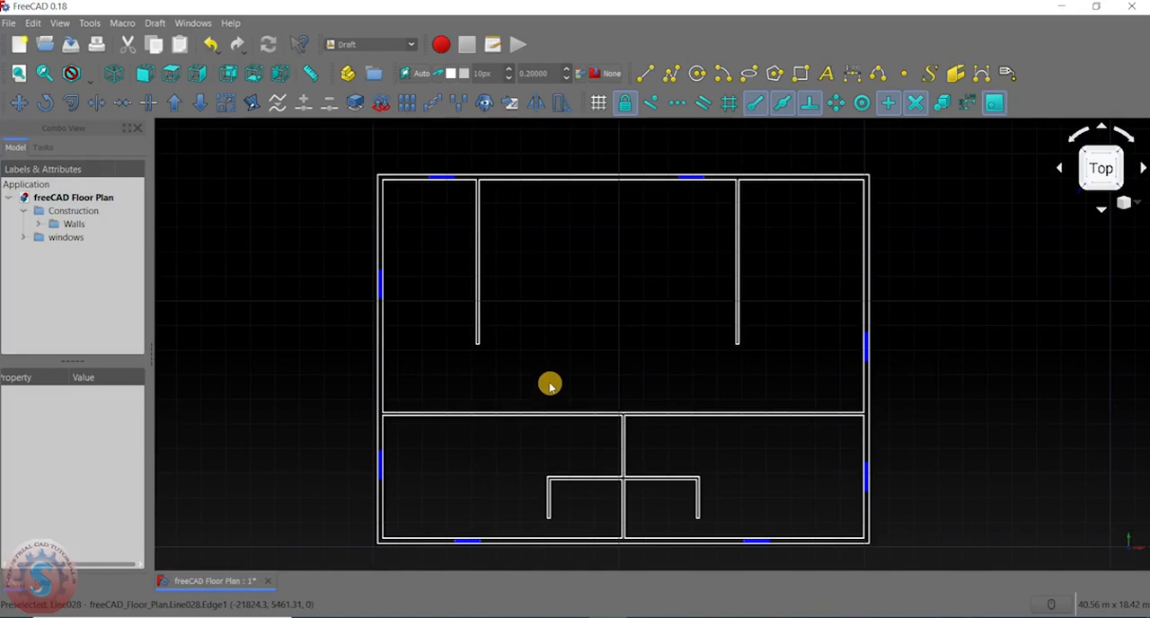